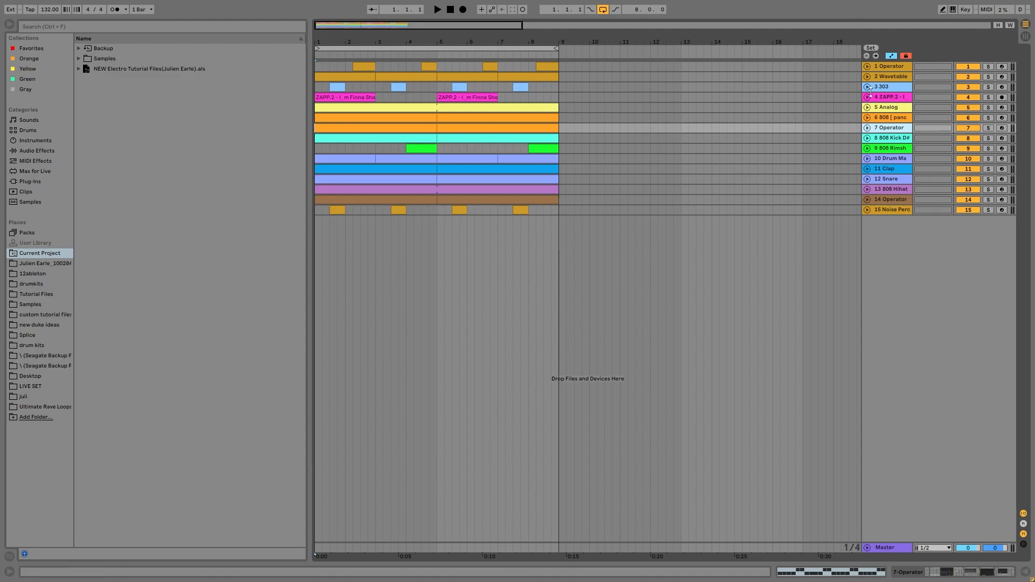
Solo the 1 Operator, 2 Wavetable and 3 303 tracks together and start playback
left_click(898, 88)
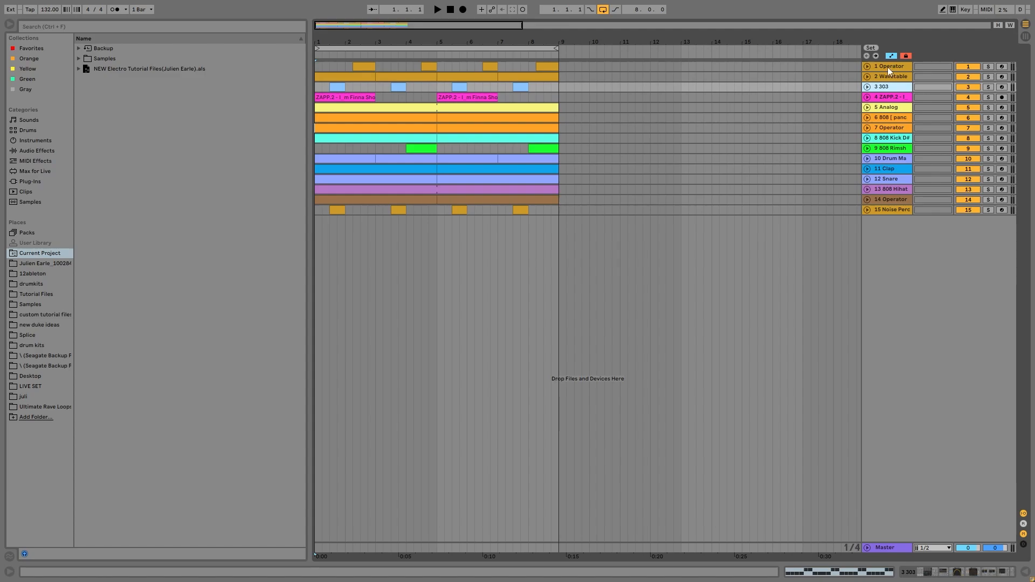
left_click(889, 67, "shift")
left_click(988, 69)
key("space")
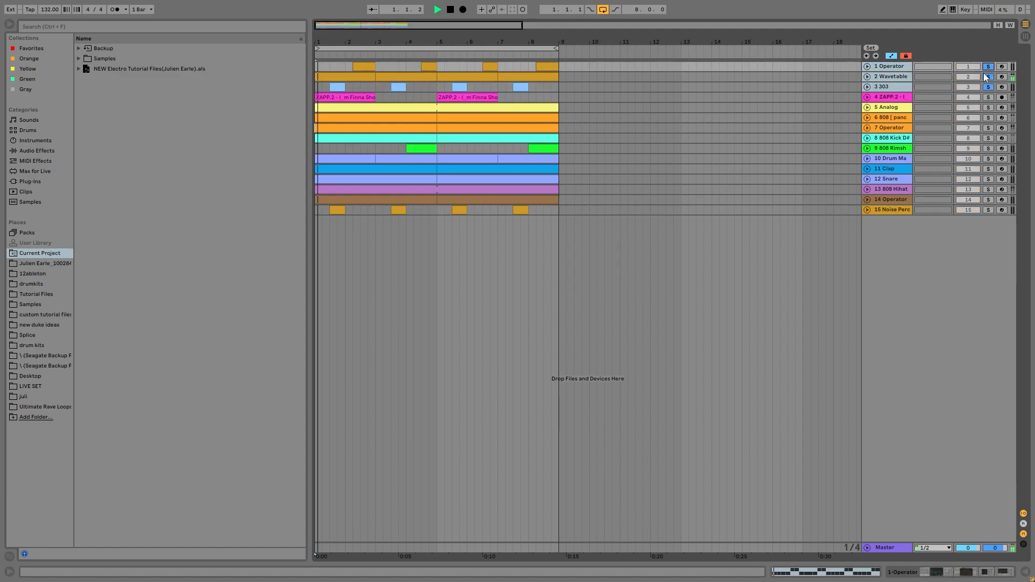
Unfold the three soloed tracks to show their clips' notes and listen to the opening bars of the arrangement
left_click(867, 87)
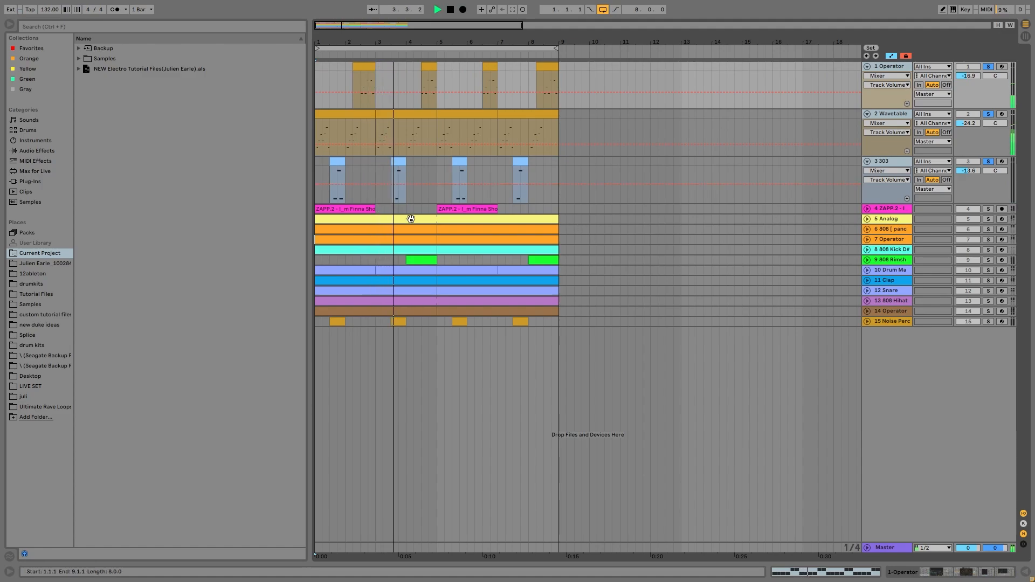
key("space")
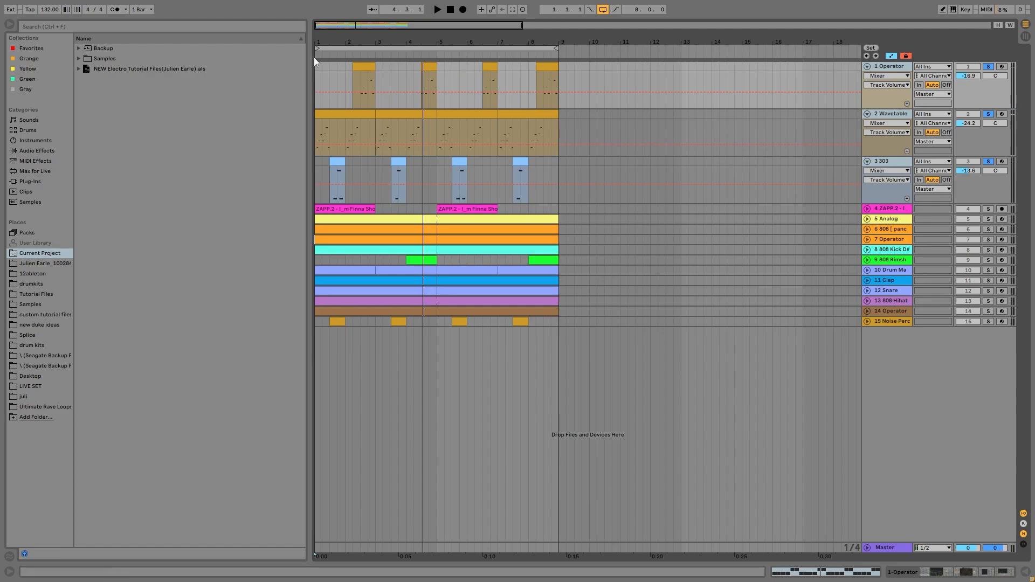
left_click_drag(330, 38, 386, 92)
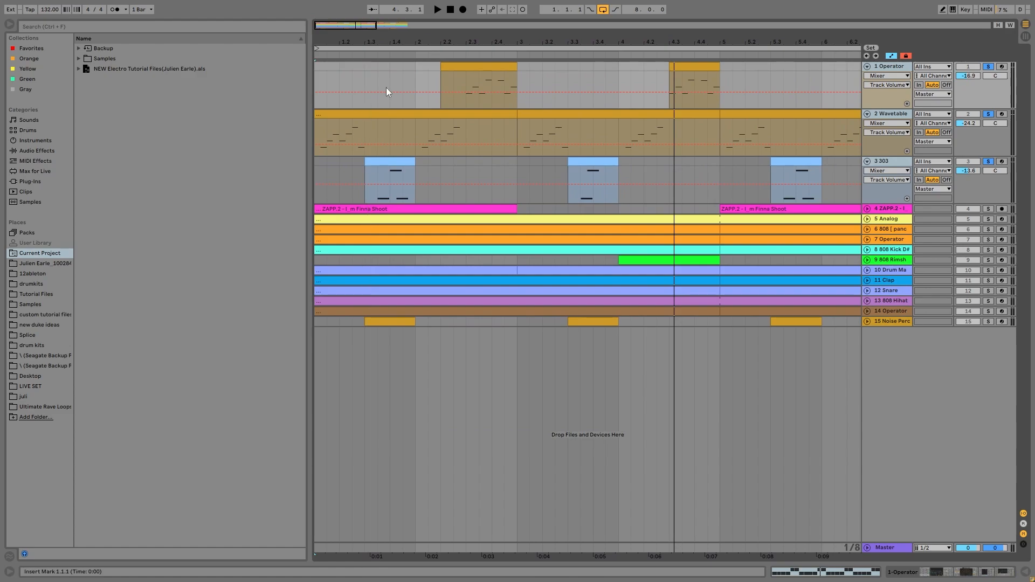
key("space")
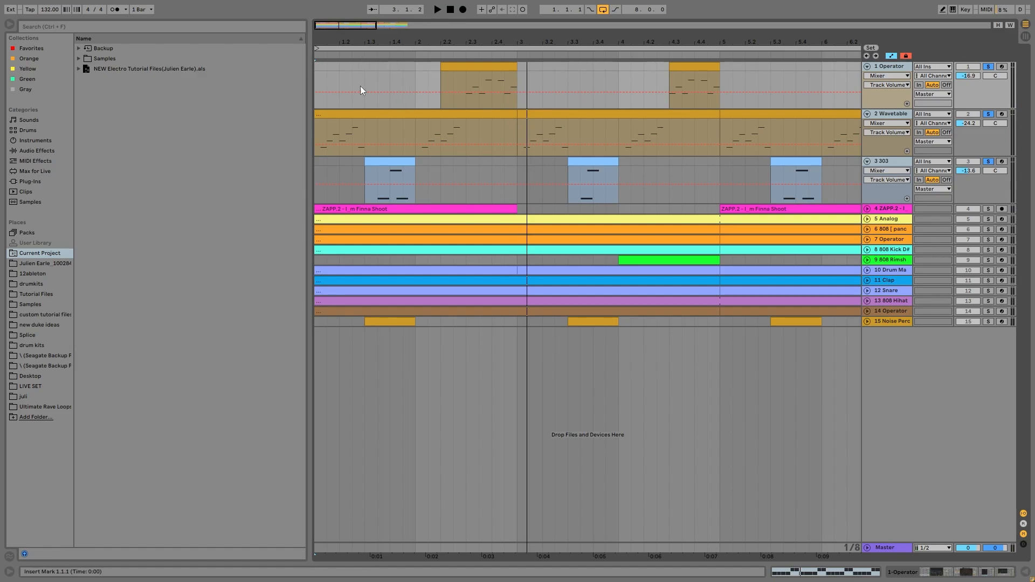
Select the first Wavetable clip, solo only the Wavetable track and play its riff
left_click(435, 114)
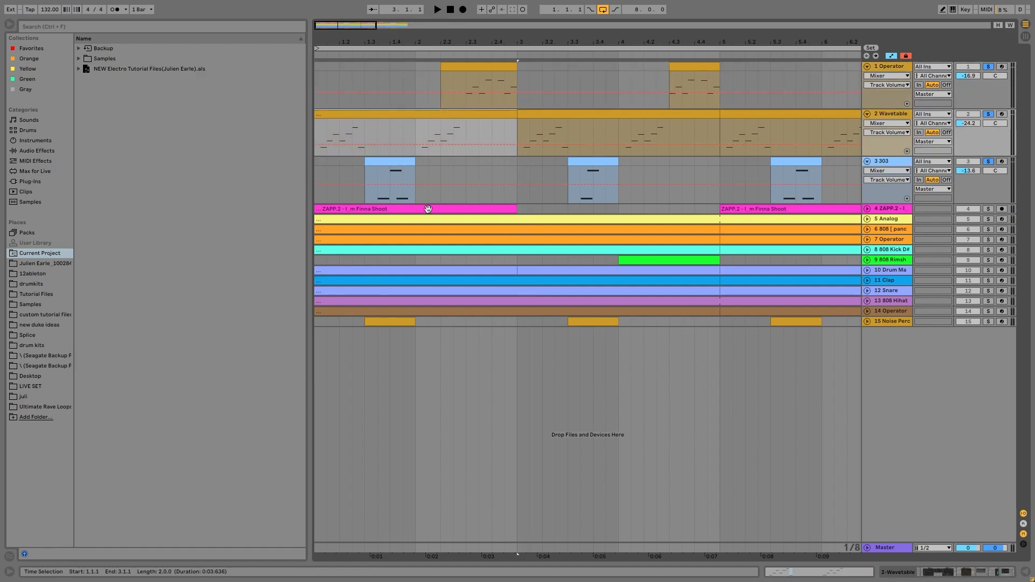
left_click(989, 114)
left_click(988, 114)
key("space")
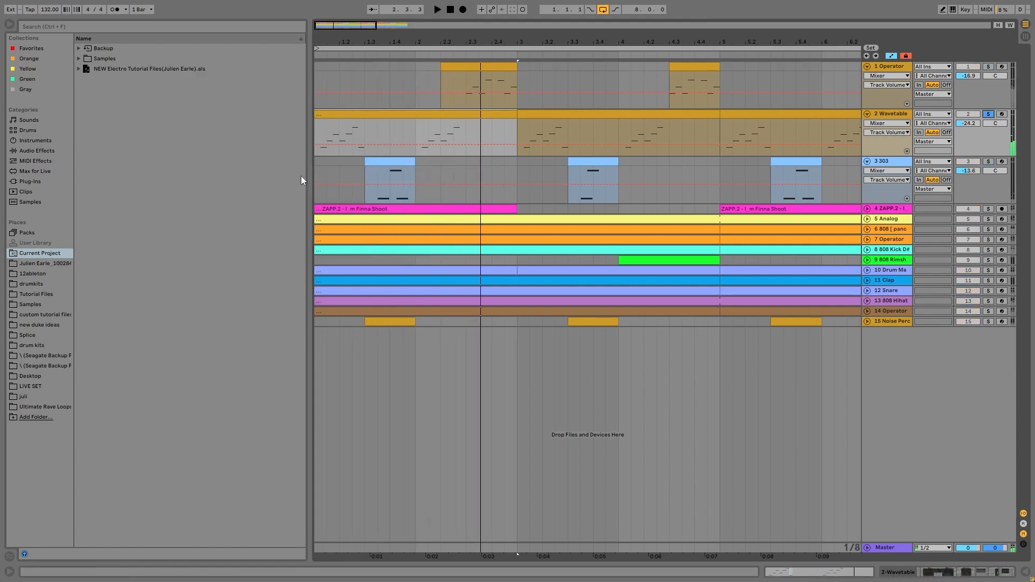
Audition the Operator and 303 tracks soloed together, adding the Wavetable track to the solo
left_click(989, 162)
left_click(988, 67, "ctrl")
key("space")
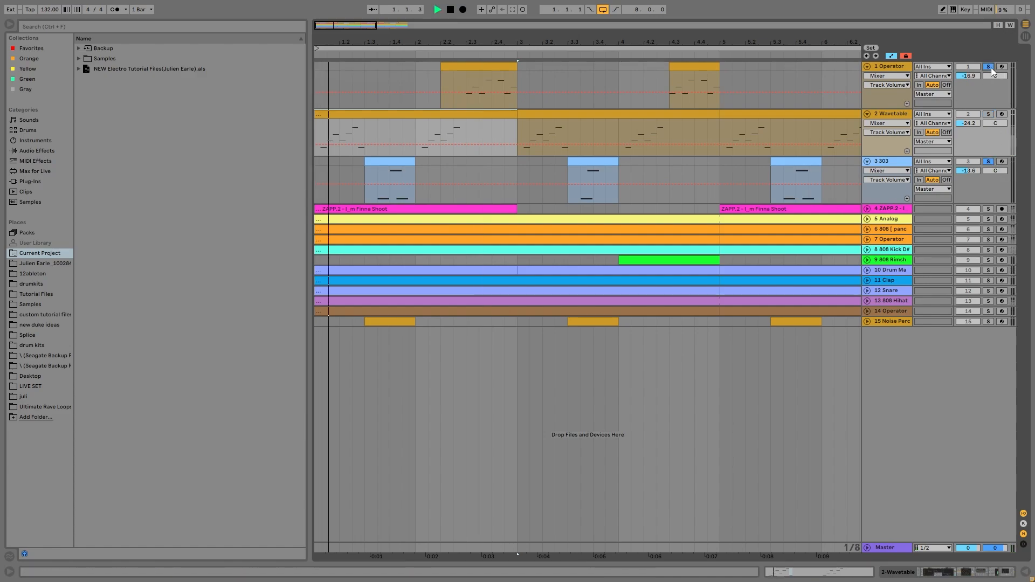
left_click(988, 114, "ctrl")
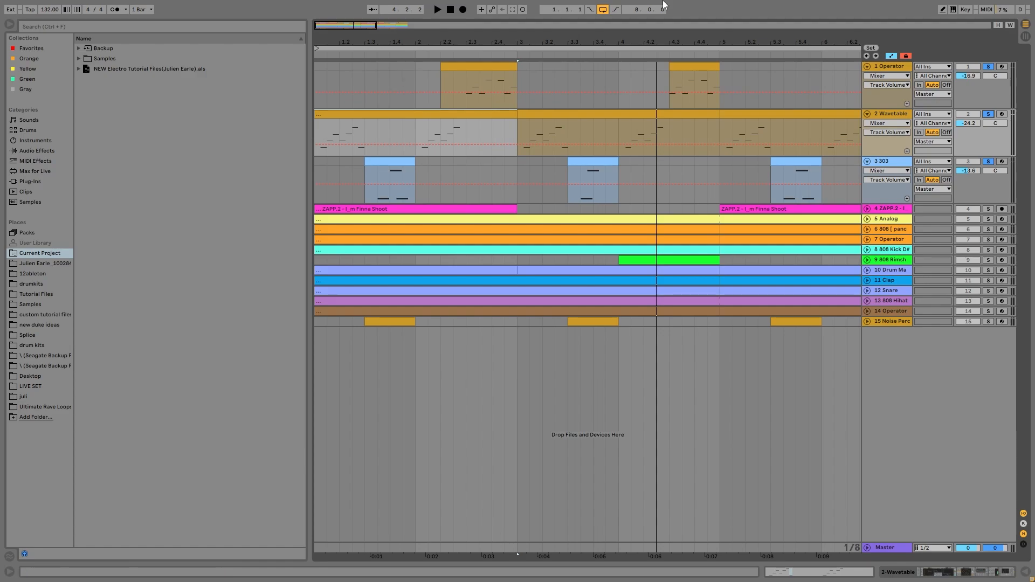
key("space")
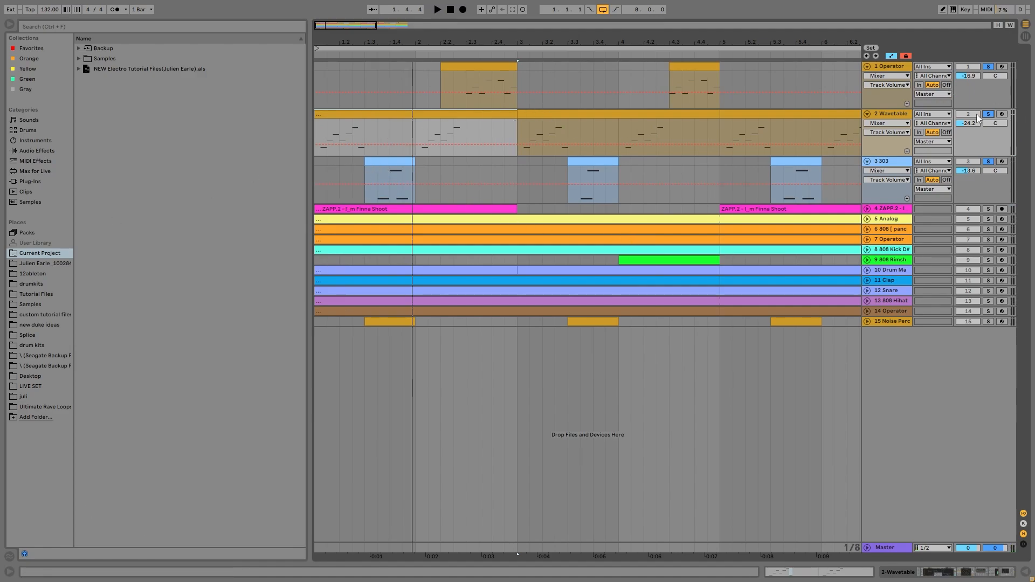
Open the first Wavetable clip in the note editor and fold it briefly to check which notes the riff uses
double_click(347, 115)
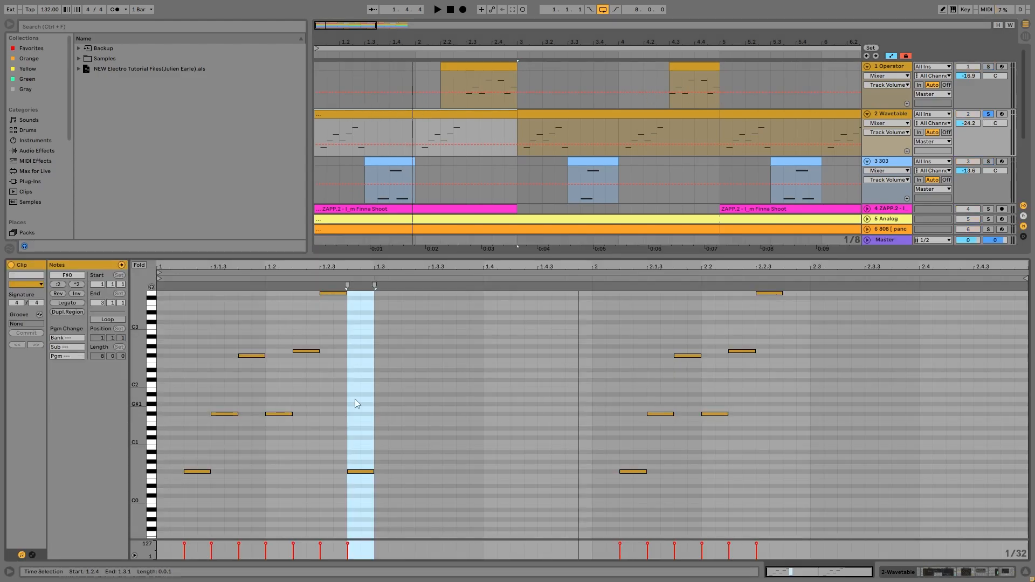
left_click(139, 265)
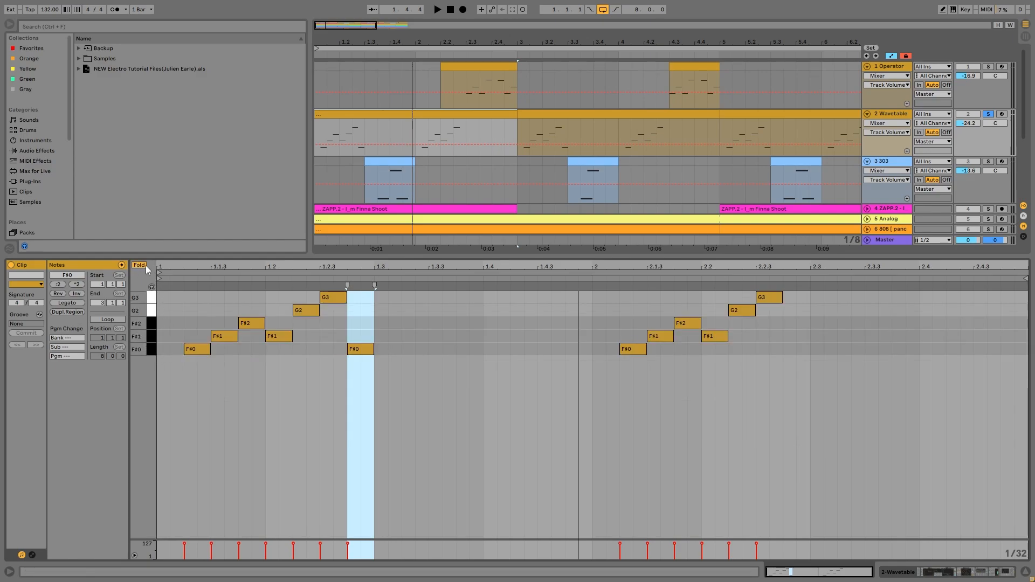
left_click(144, 266)
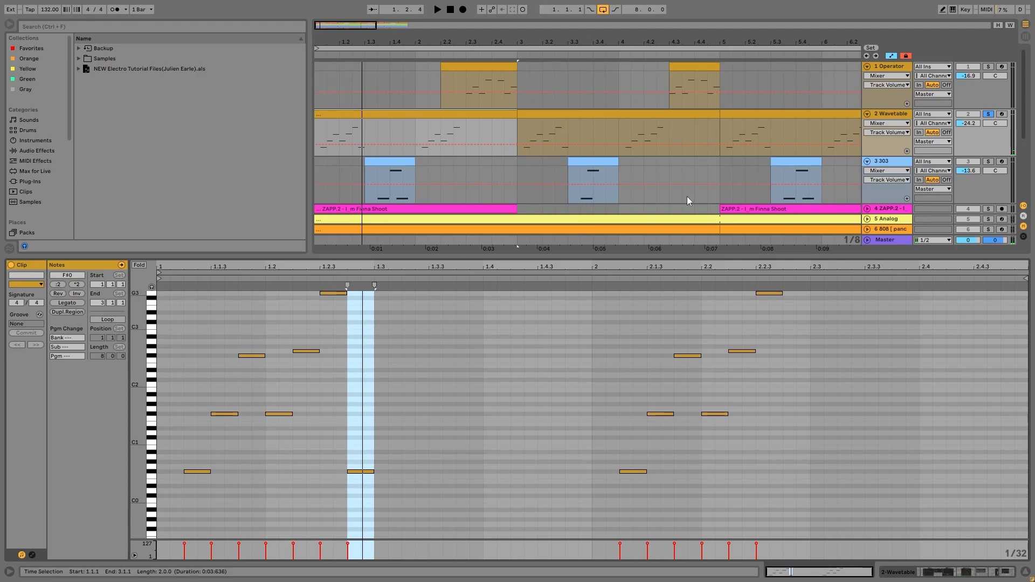
Select the Wavetable track and play its soloed riff from the beginning
left_click(898, 115)
key("space")
key("space")
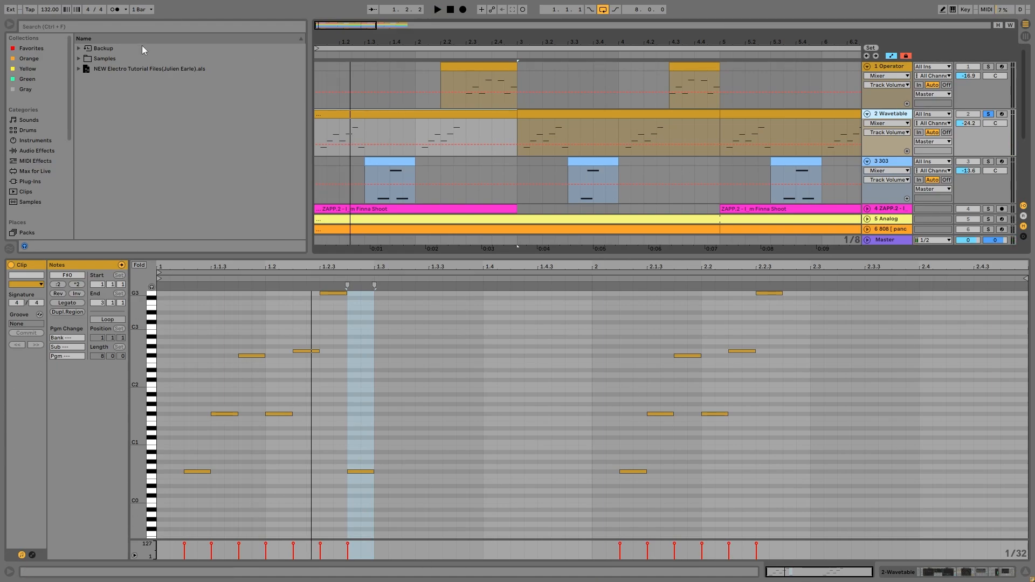
key("space")
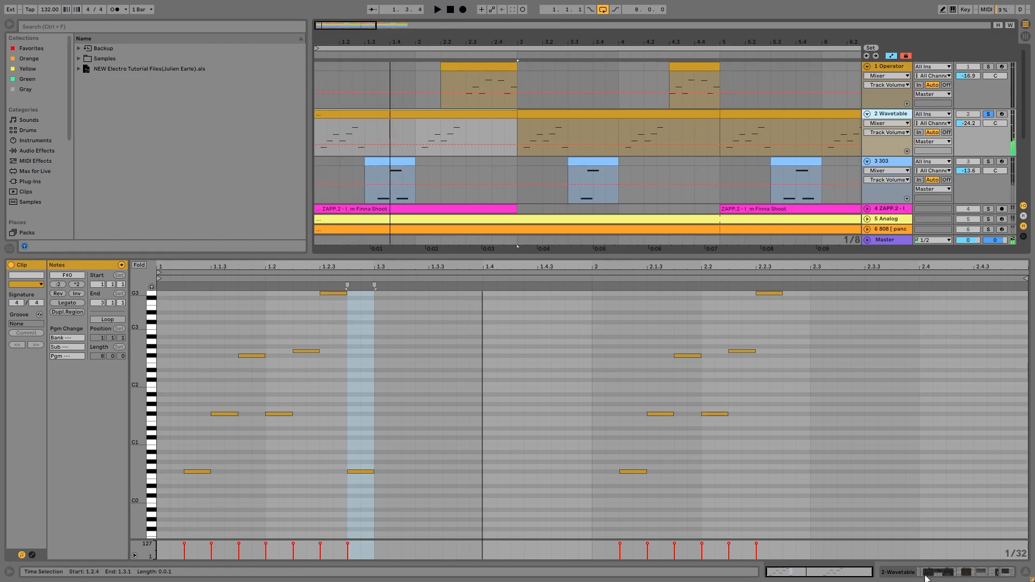
Show the Wavetable track's devices and compare the settings of Osc 1 and Osc 2
left_click(894, 576)
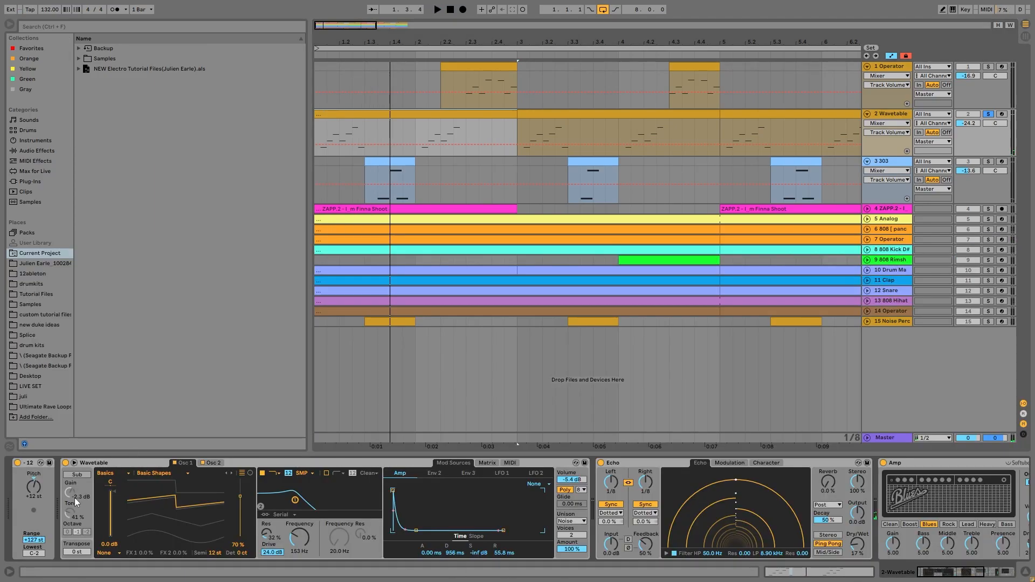
left_click(209, 465)
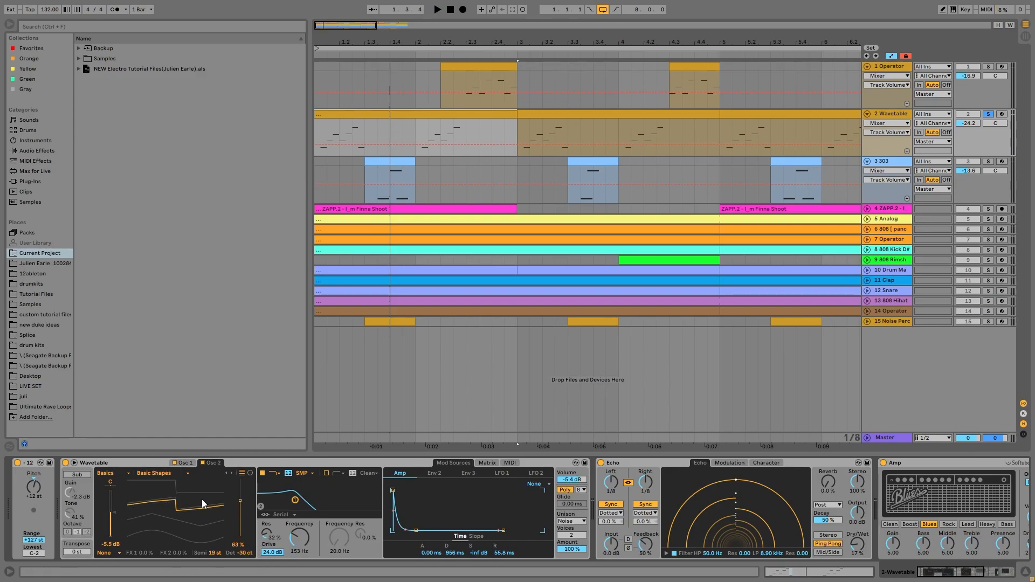
left_click(192, 464)
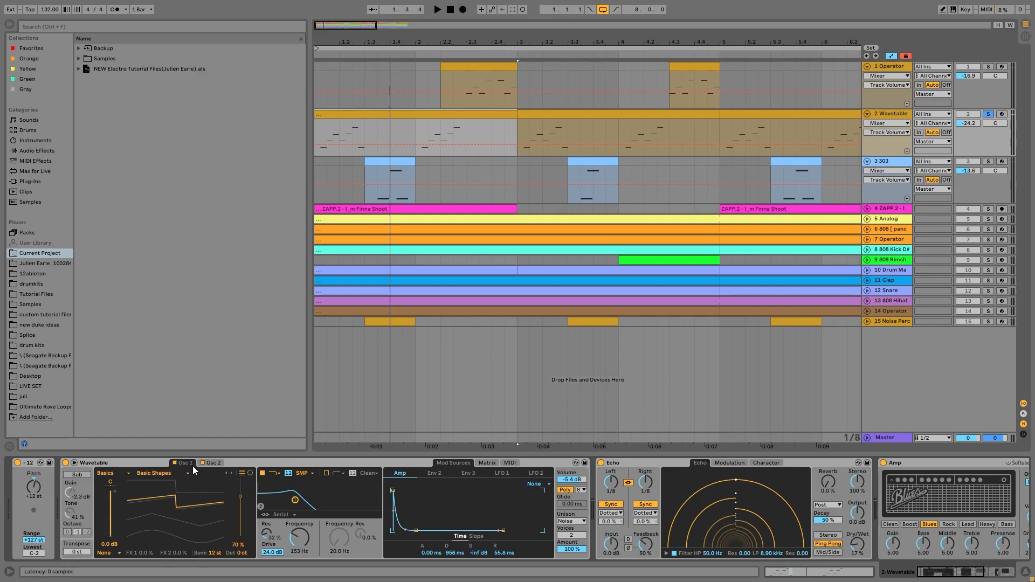
left_click(221, 462)
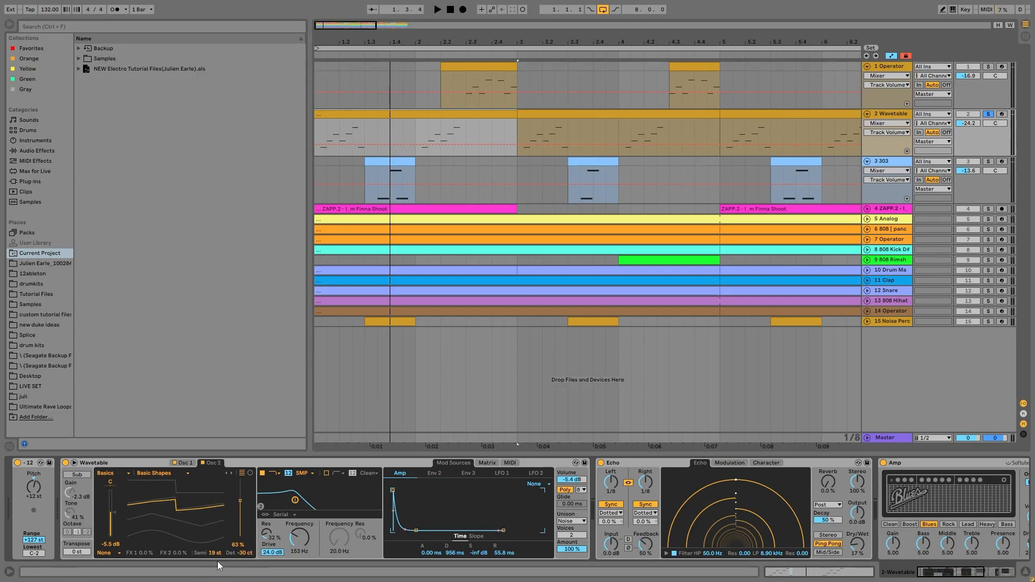
left_click(192, 462)
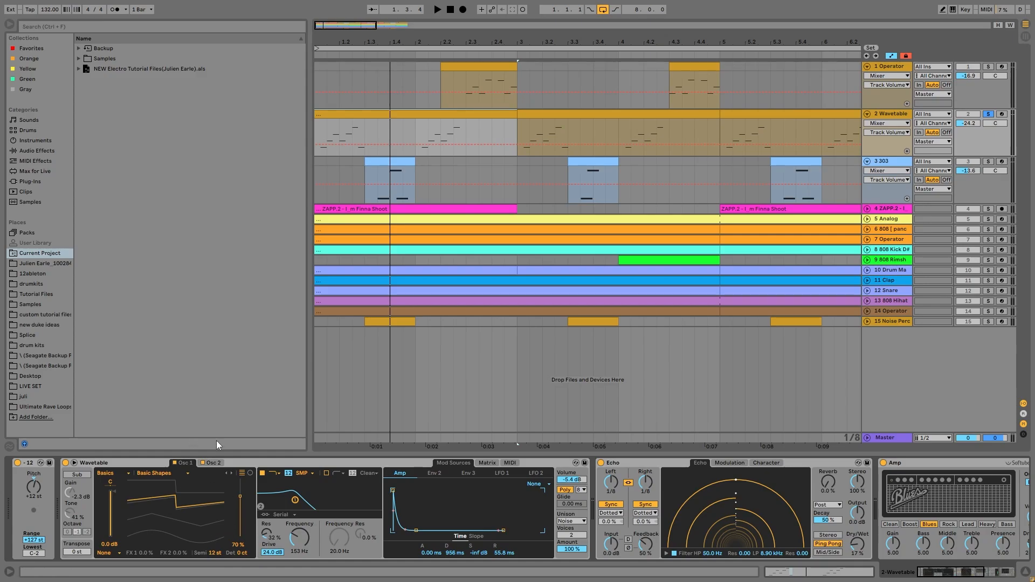
left_click(219, 464)
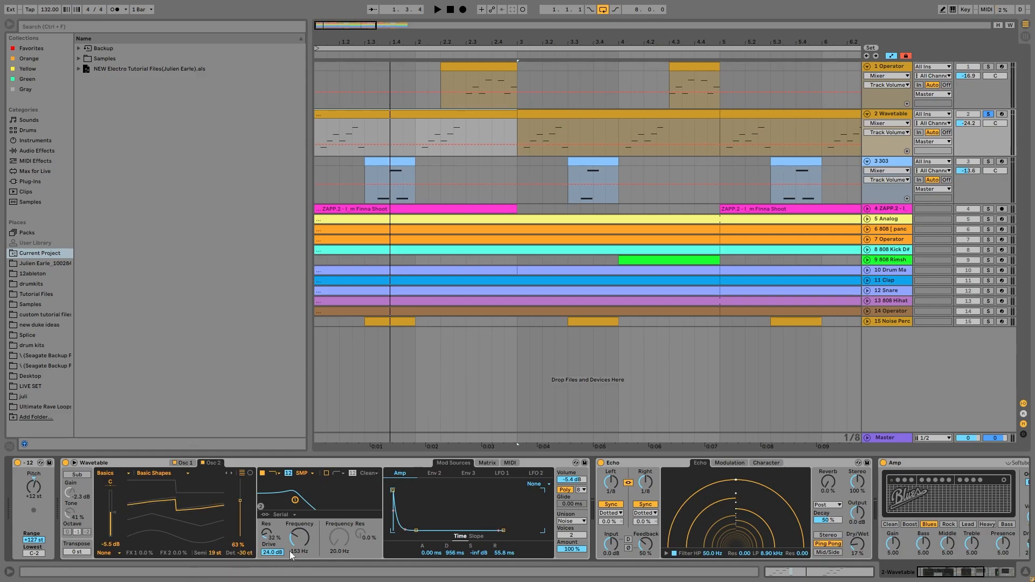
Review the Wavetable synth's modulation matrix and MIDI modulation assignments while auditioning the riff
left_click(485, 465)
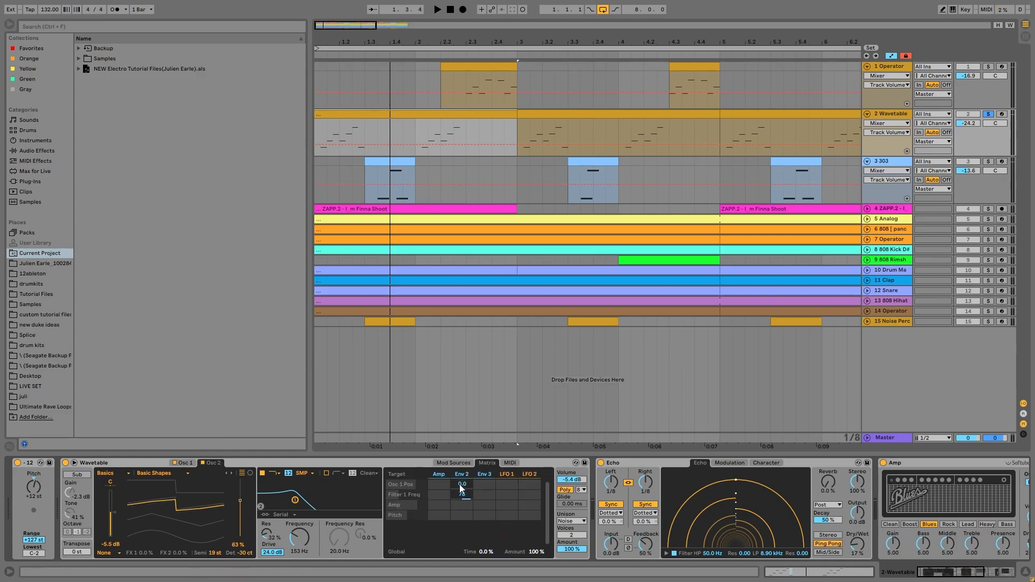
left_click(510, 465)
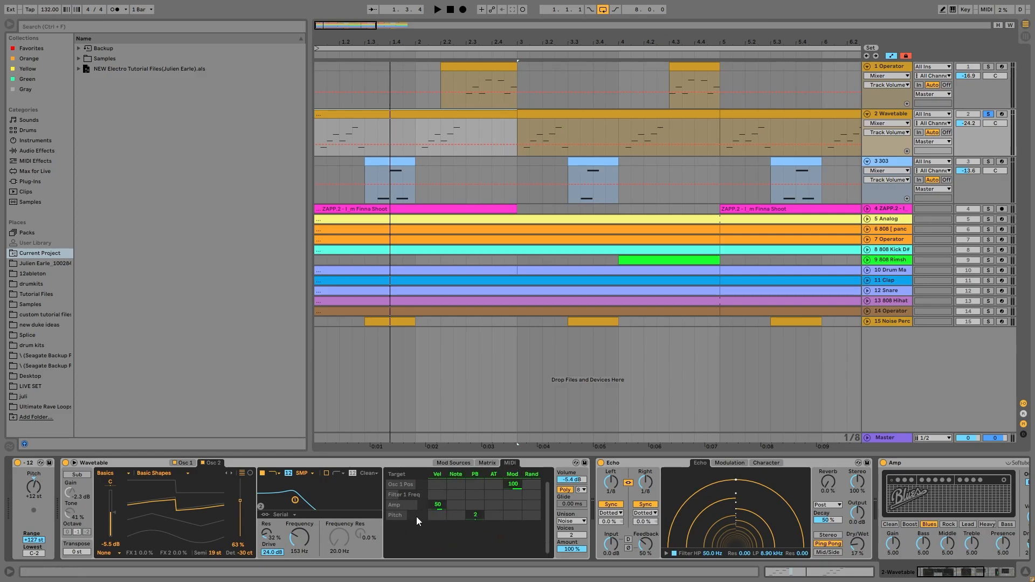
key("space")
left_click(487, 464)
key("space")
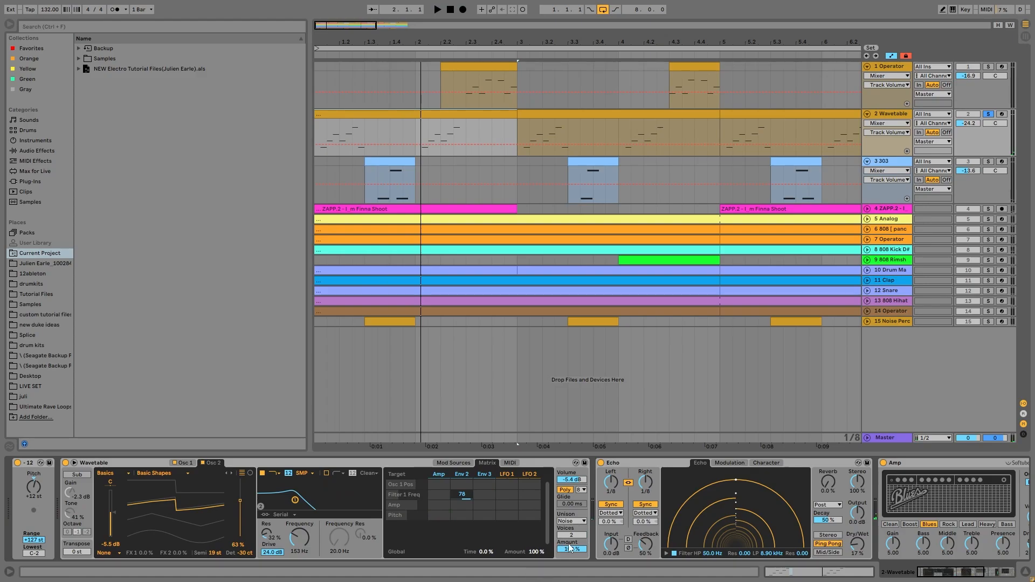
Delete the Drum Buss effect from the Wavetable track's device chain
scroll(573, 534, "down", 10)
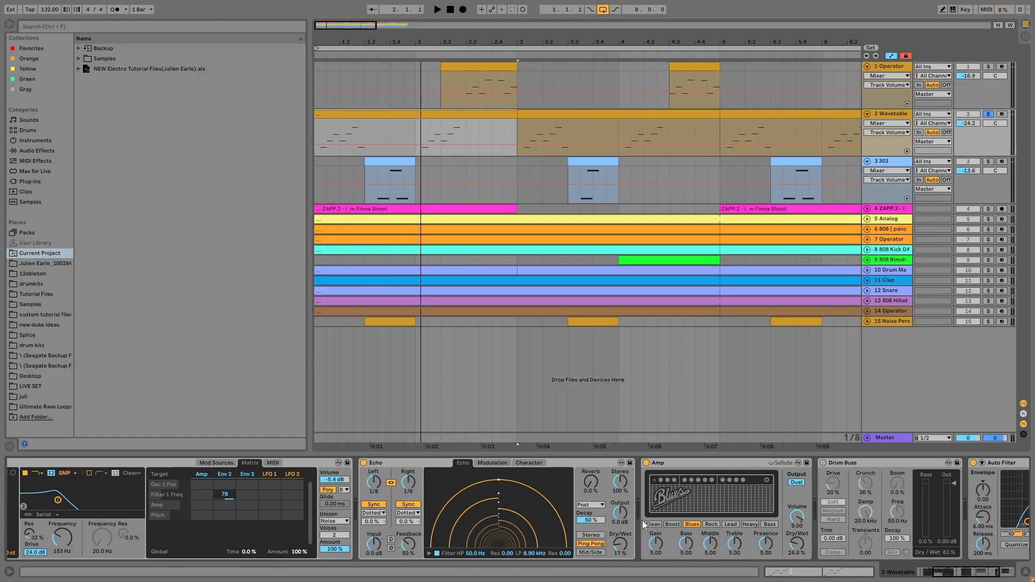
scroll(644, 524, "down", 1)
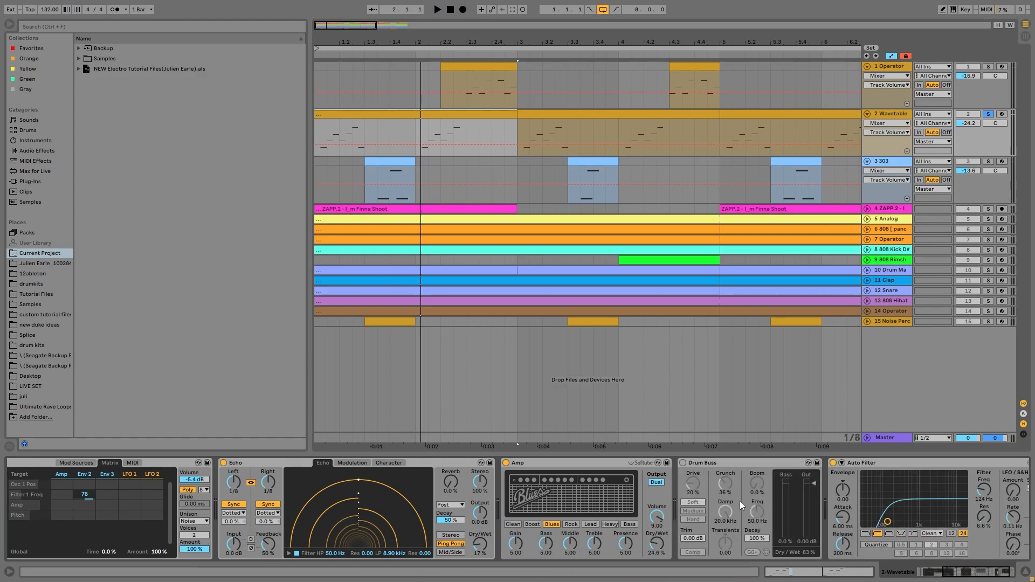
left_click(697, 464)
key("Delete")
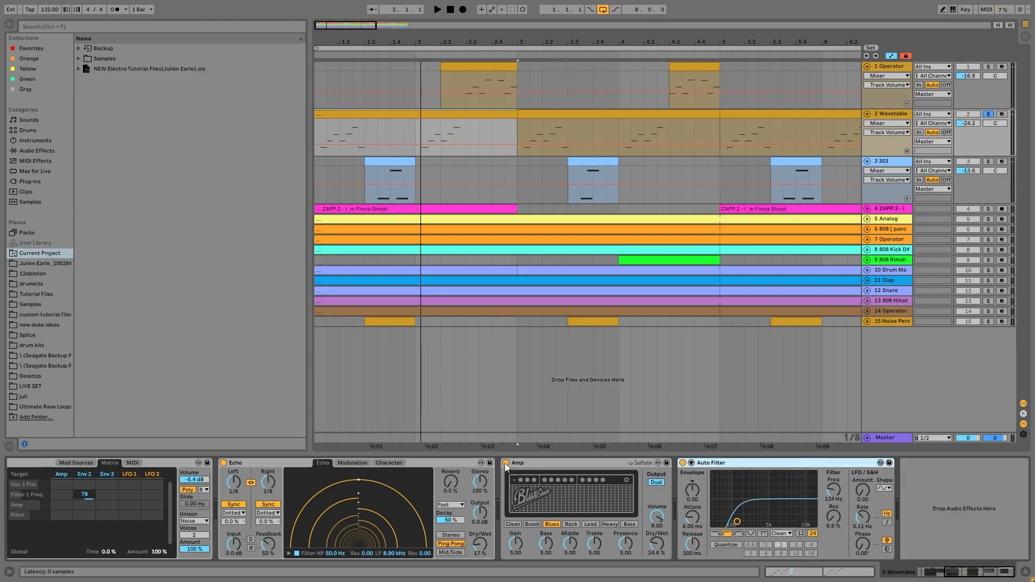
Bypass the Amp on the Wavetable track and play the riff to compare its sound
left_click(507, 464)
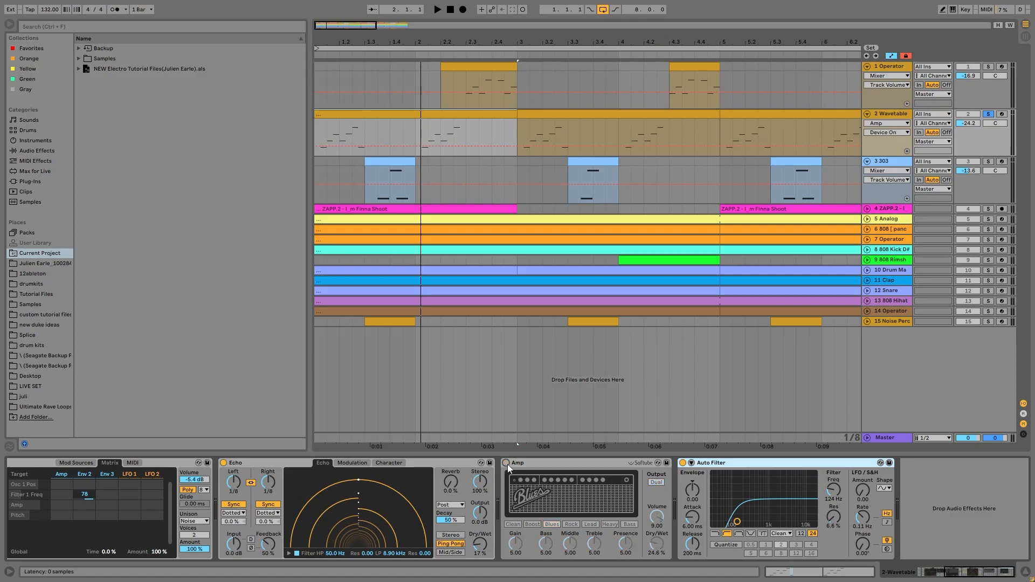
key("space")
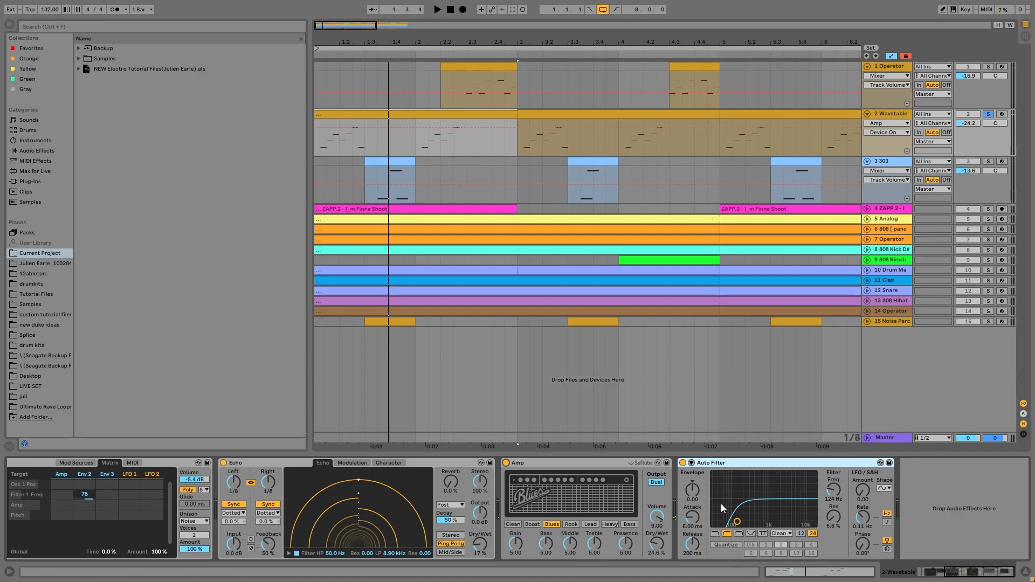
Solo the 303 track, open its first clip, select all three of its notes and play it
left_click(988, 161)
double_click(396, 164)
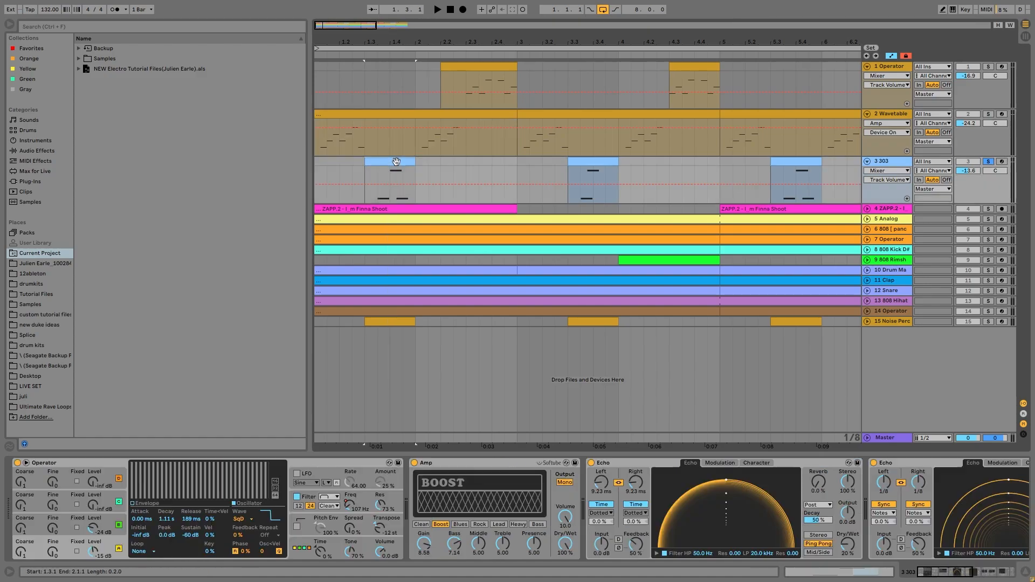
key("space")
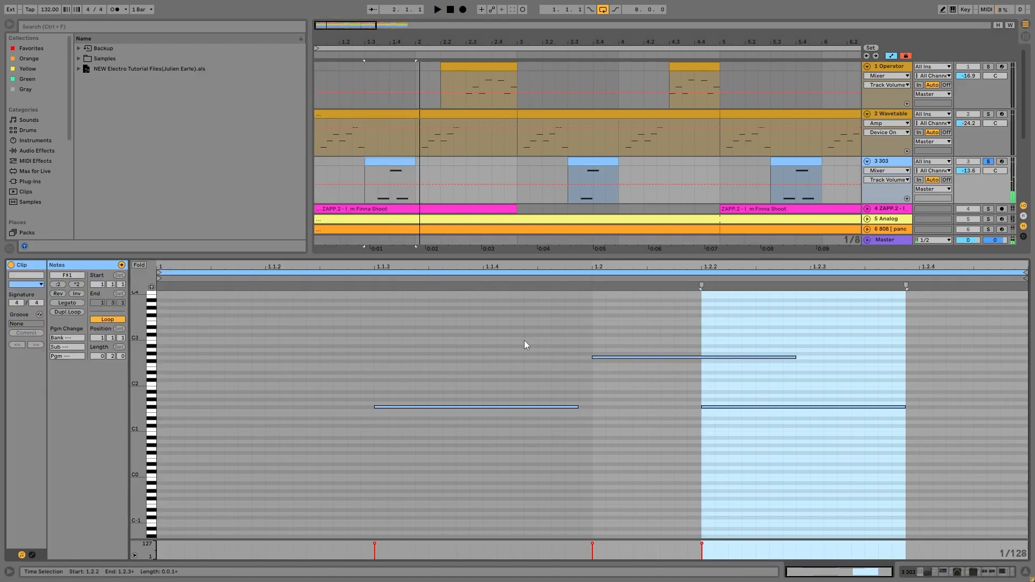
left_click_drag(538, 469, 798, 334)
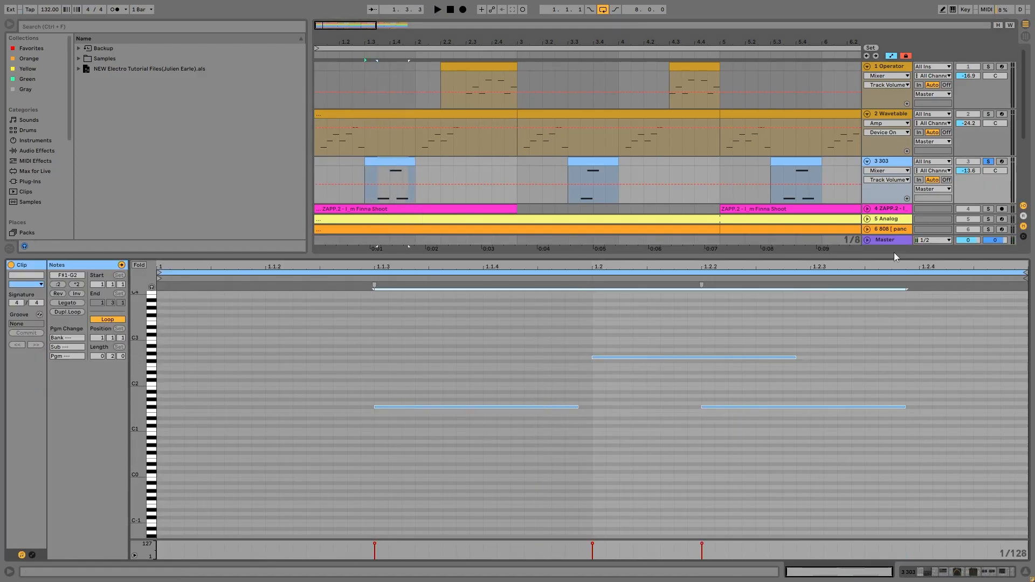
key("space")
Show the 303 track's devices while playing it, and switch the solo to the Wavetable track
double_click(882, 161)
key("space")
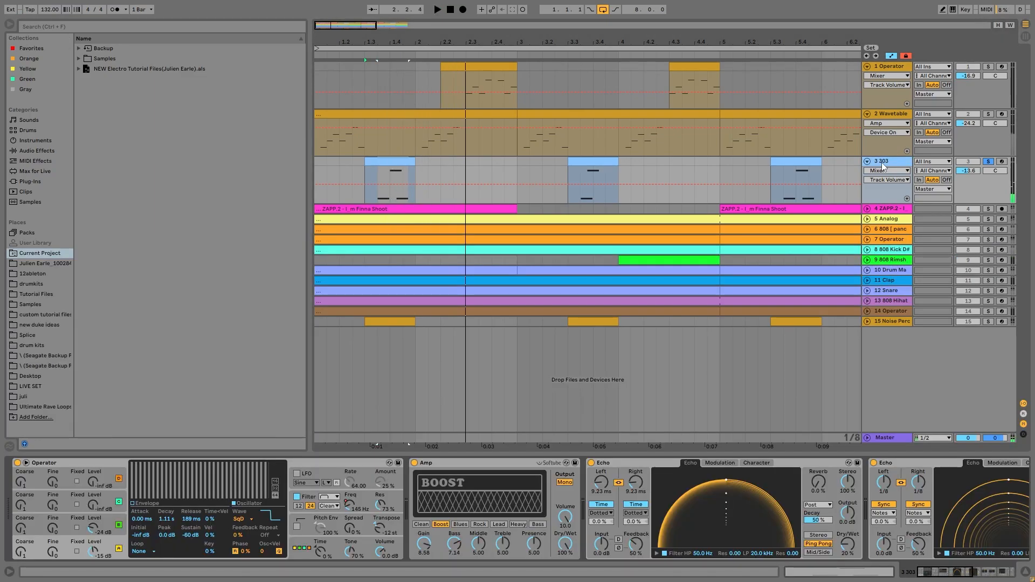
left_click(990, 113)
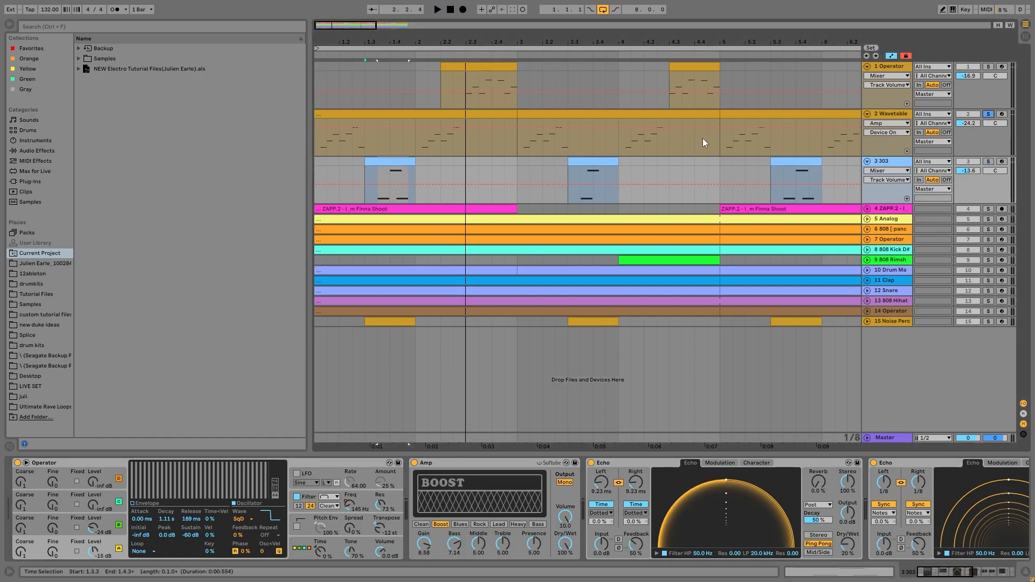
Select the Wavetable track's first clip and play the soloed riff from its start
left_click(406, 114)
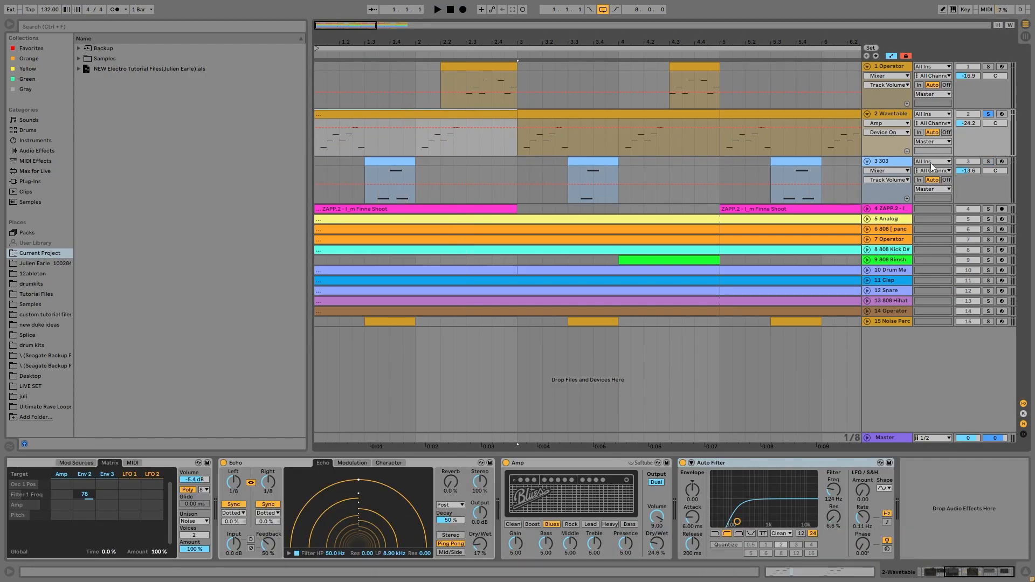
key("space")
key("space")
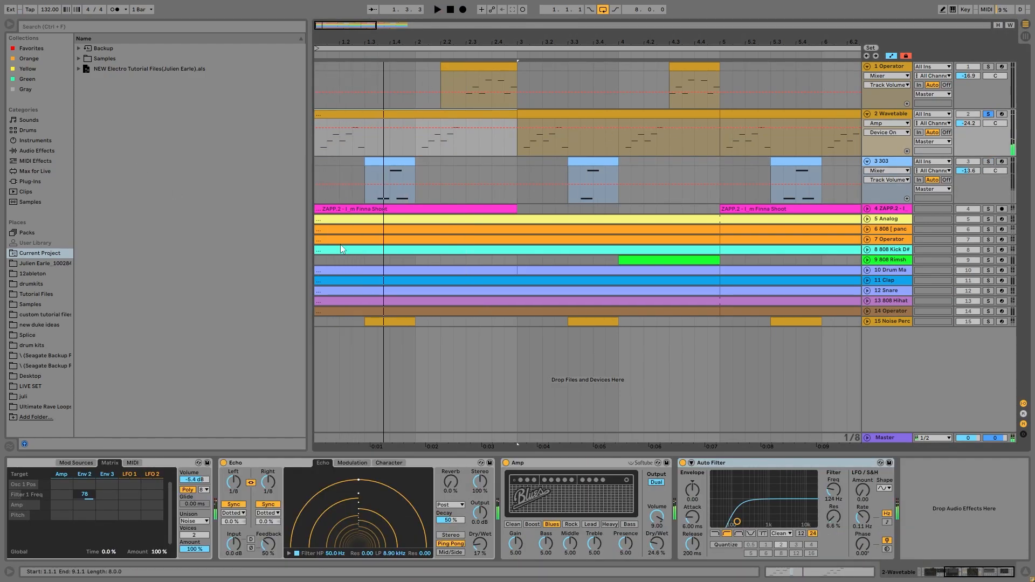
Switch the solo to the 303 track and play its first and second clips
left_click(988, 161)
key("space")
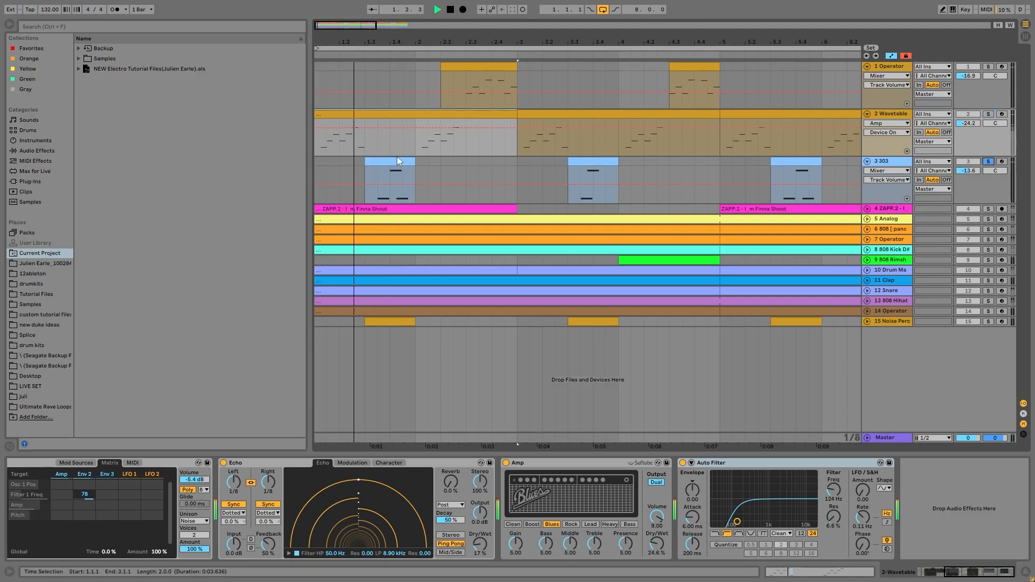
left_click(406, 160)
key("space")
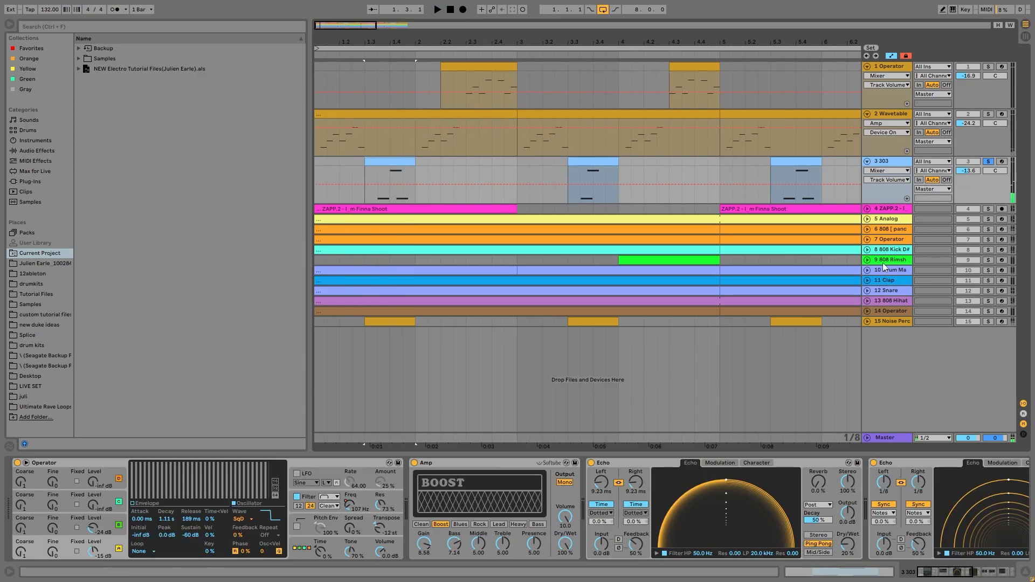
left_click(593, 163)
key("space")
key("space")
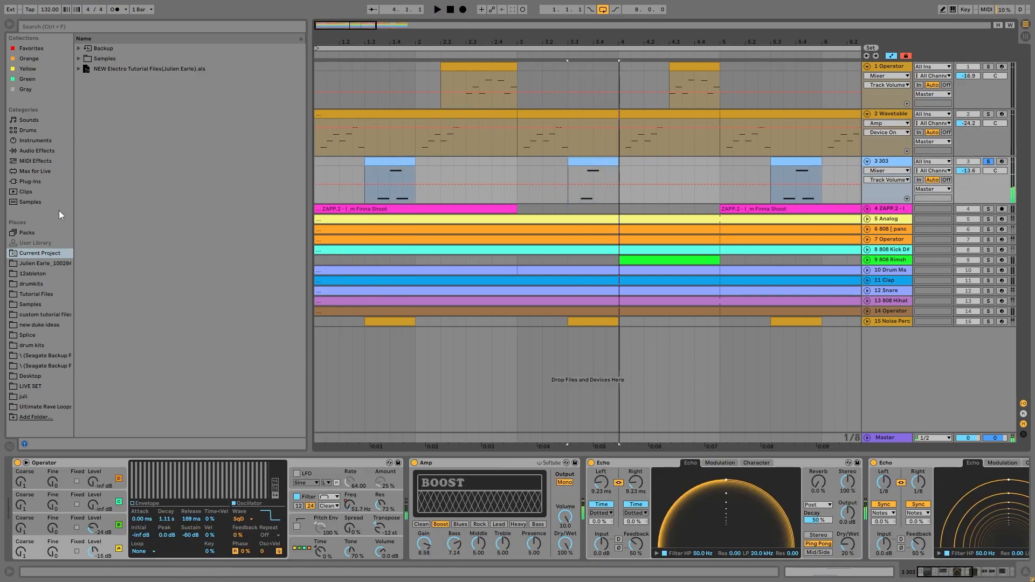
Select the first 303 clip and examine Operator's oscillator B and filter settings, showing the Filter Freq automation on the track
left_click(387, 162)
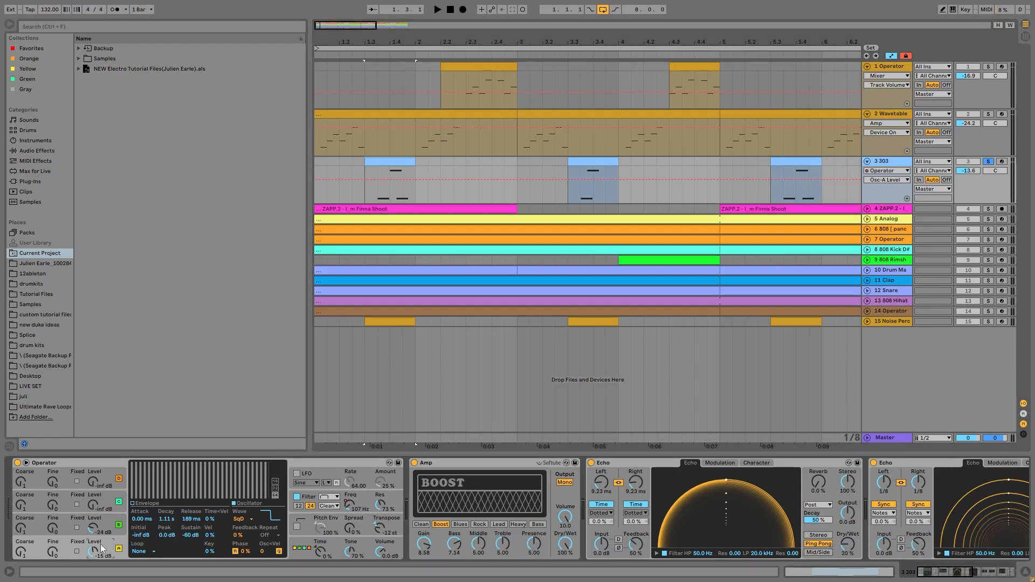
left_click(111, 516)
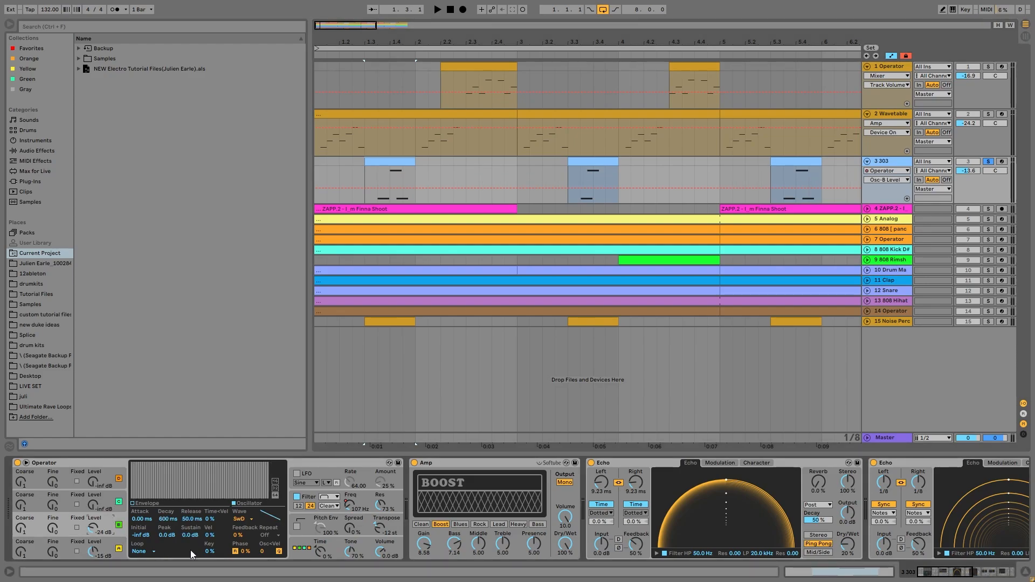
left_click(305, 499)
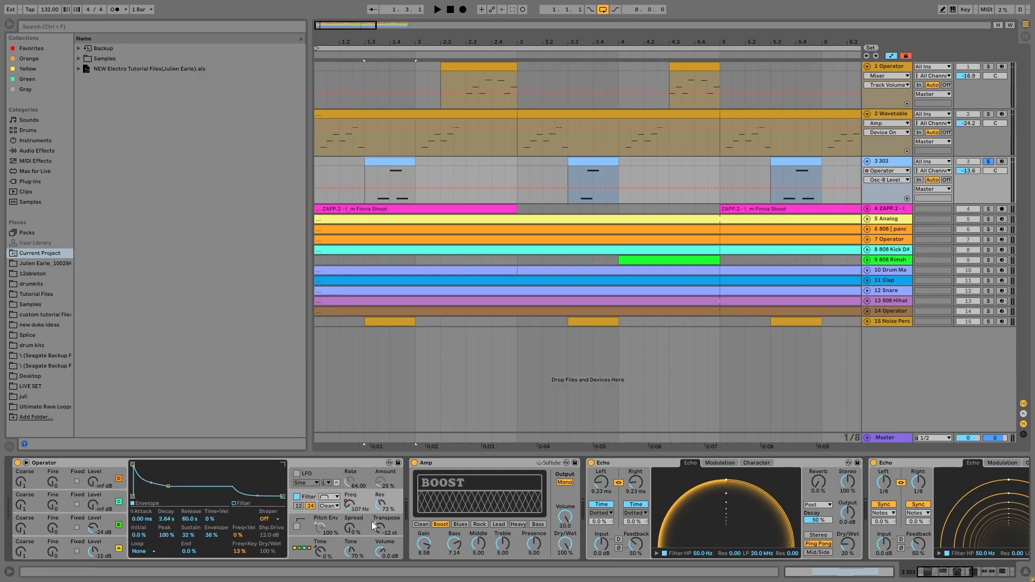
left_click(352, 502)
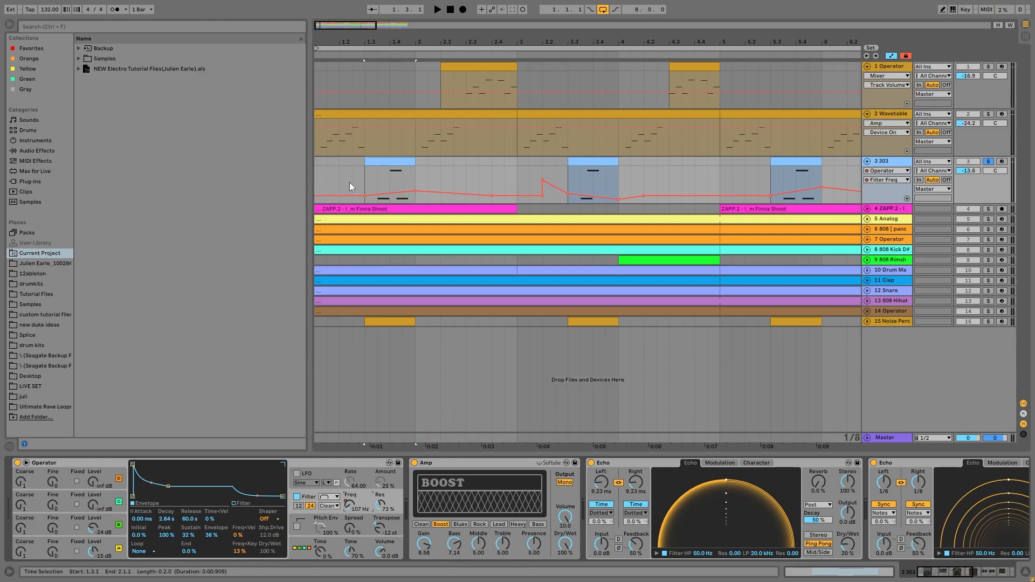
Play the first three 303 clips in turn to hear the filter frequency automation
key("space")
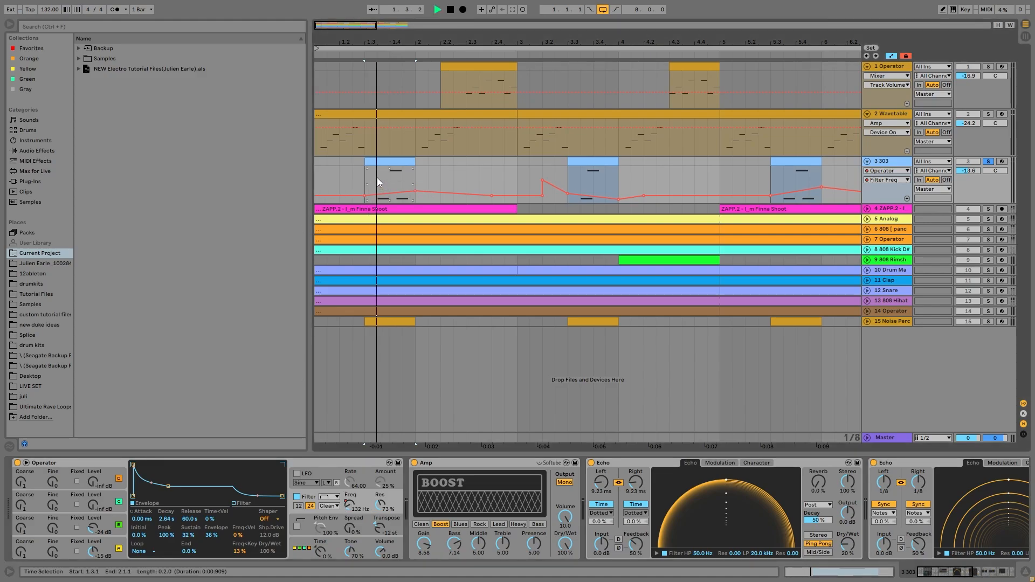
left_click(581, 158)
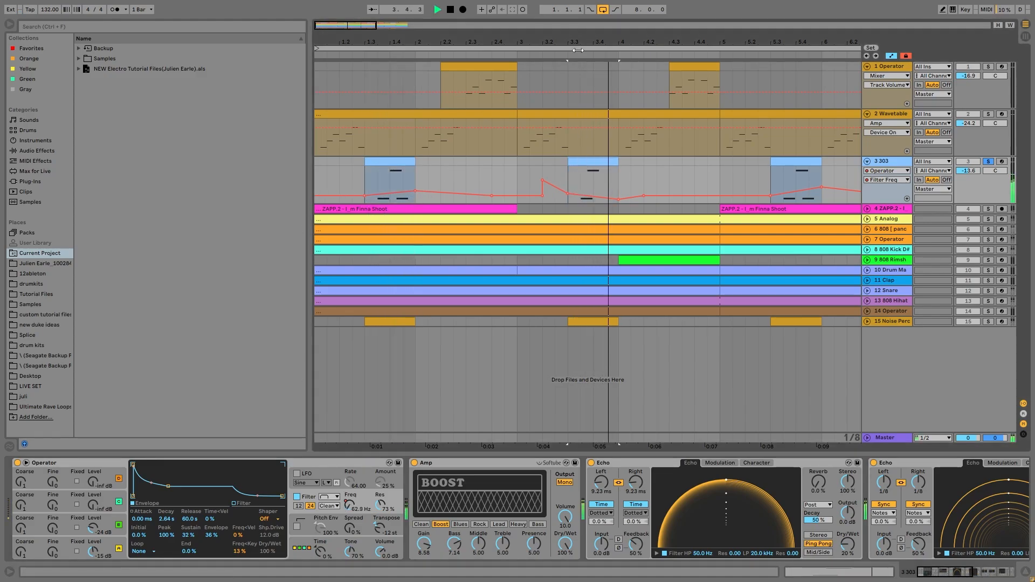
key("minus")
left_click(506, 155)
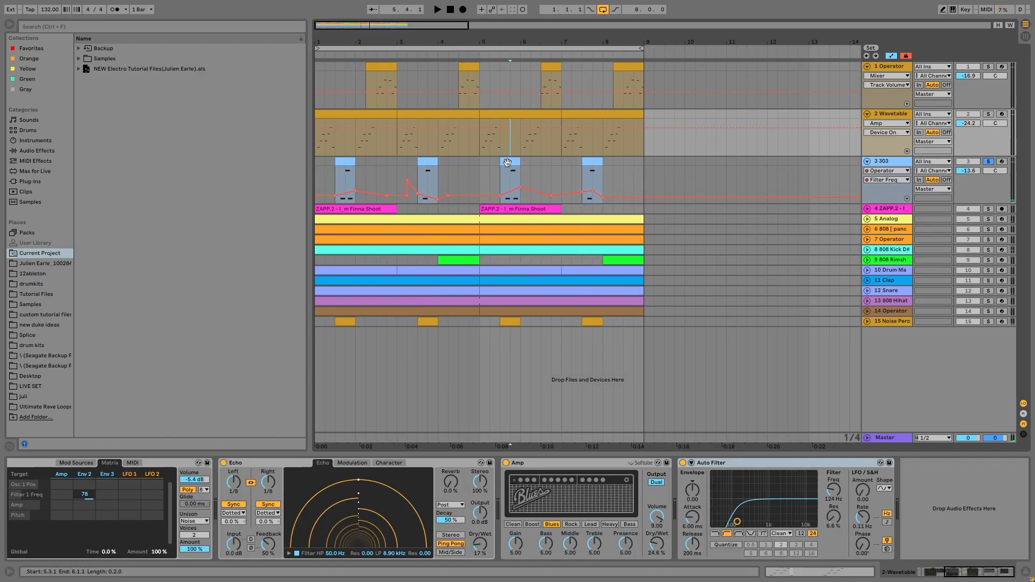
left_click(507, 159)
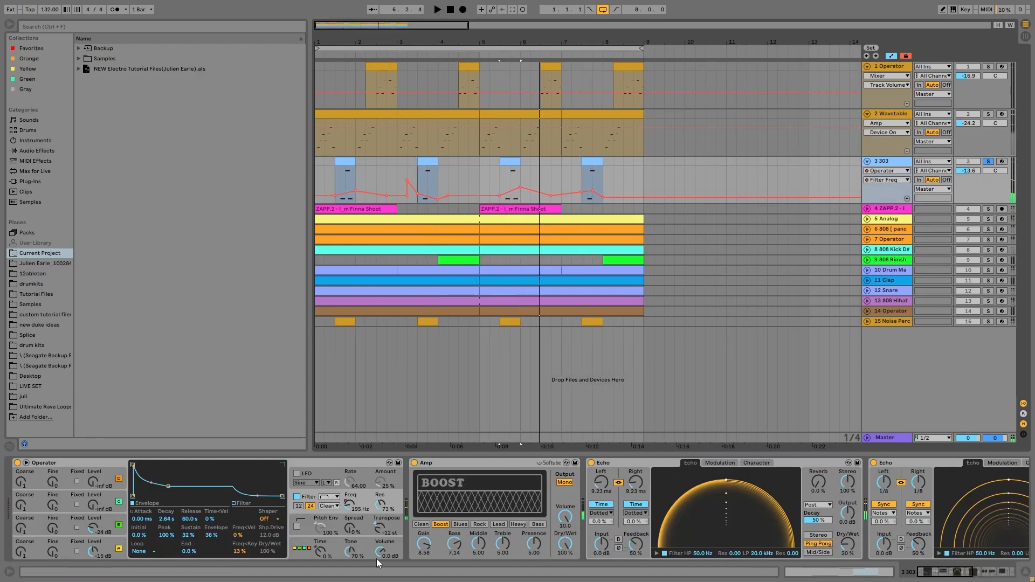
Compare the third 303 clip with and without the Amp by bypassing it, playing, re-enabling it and playing again
scroll(508, 515, "right", 4)
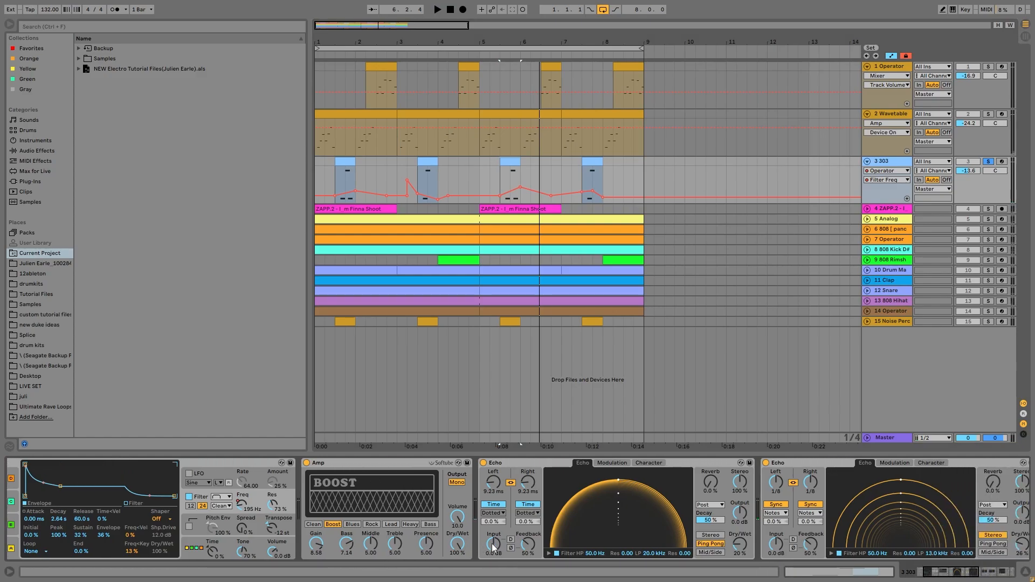
scroll(359, 536, "right", 3)
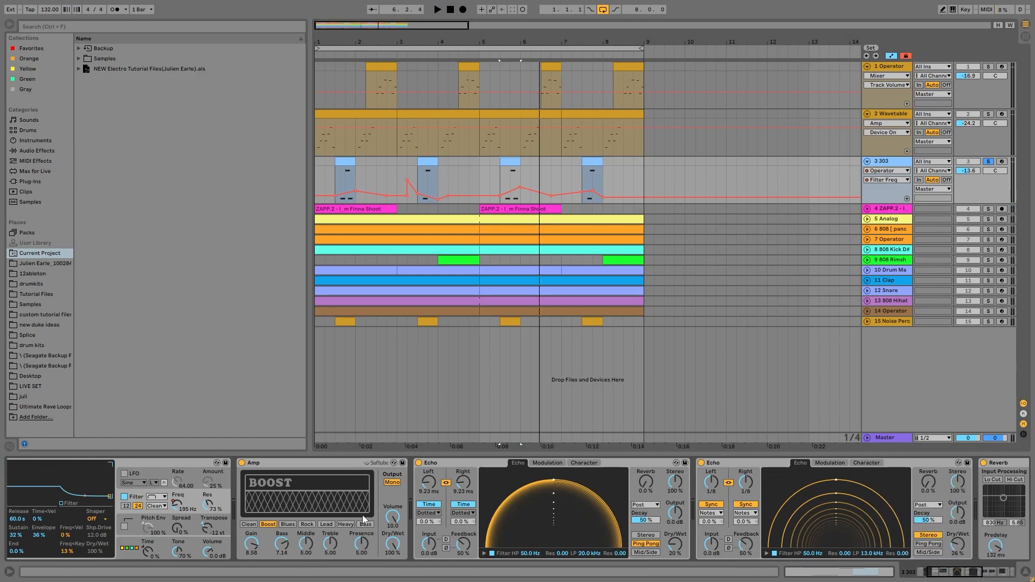
scroll(422, 531, "right", 4)
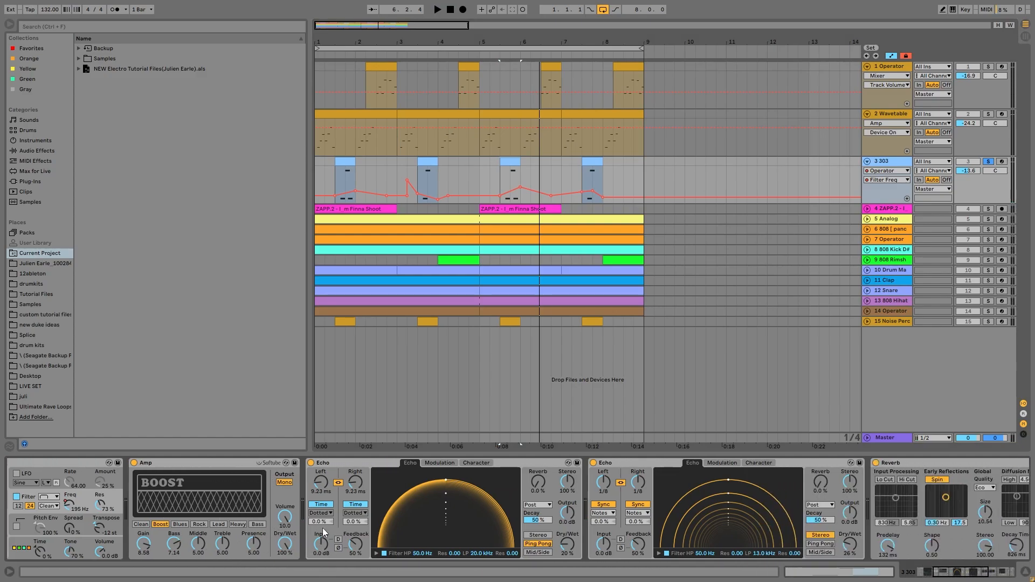
scroll(206, 554, "left", 4)
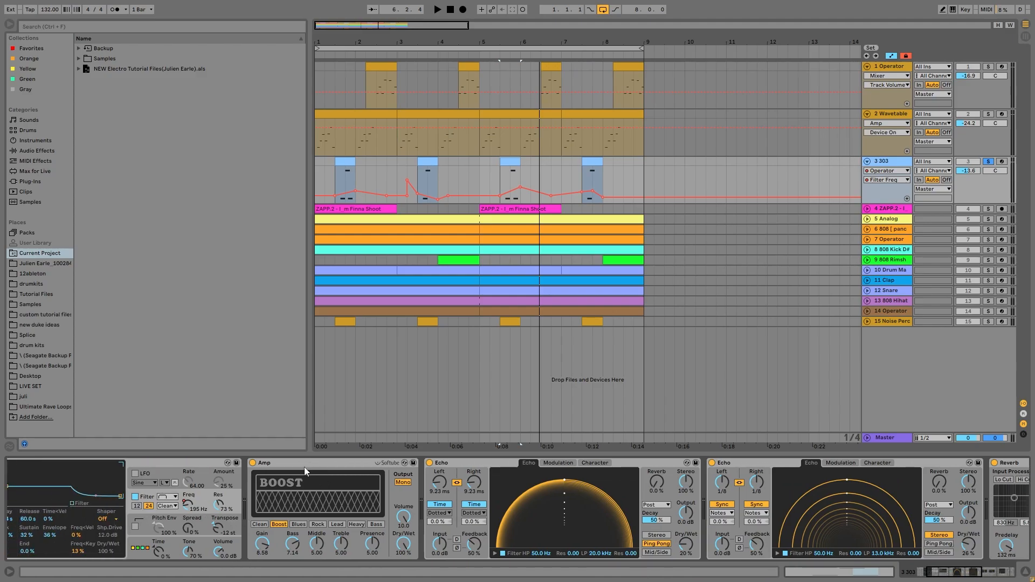
left_click(253, 462)
key("space")
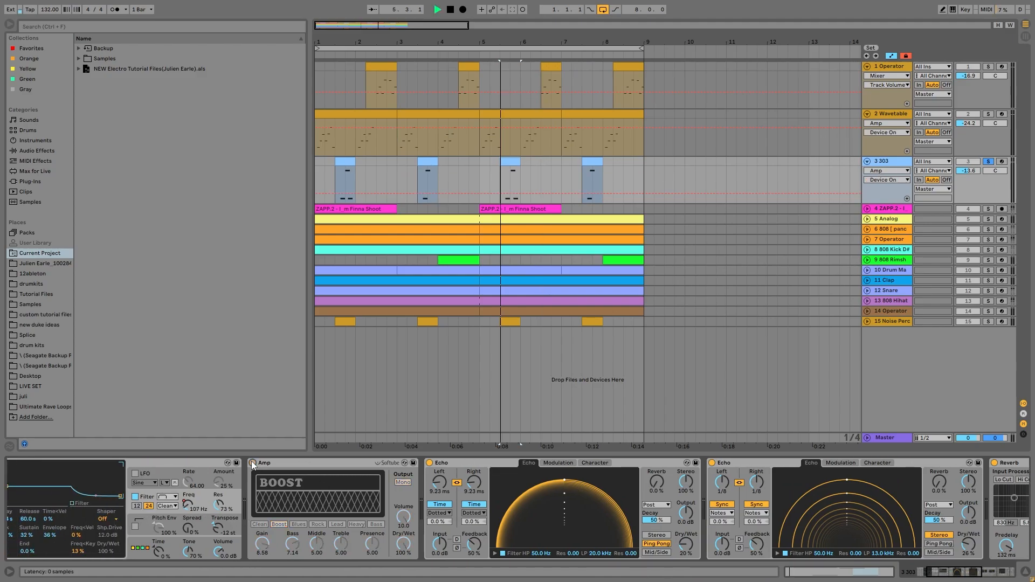
key("space")
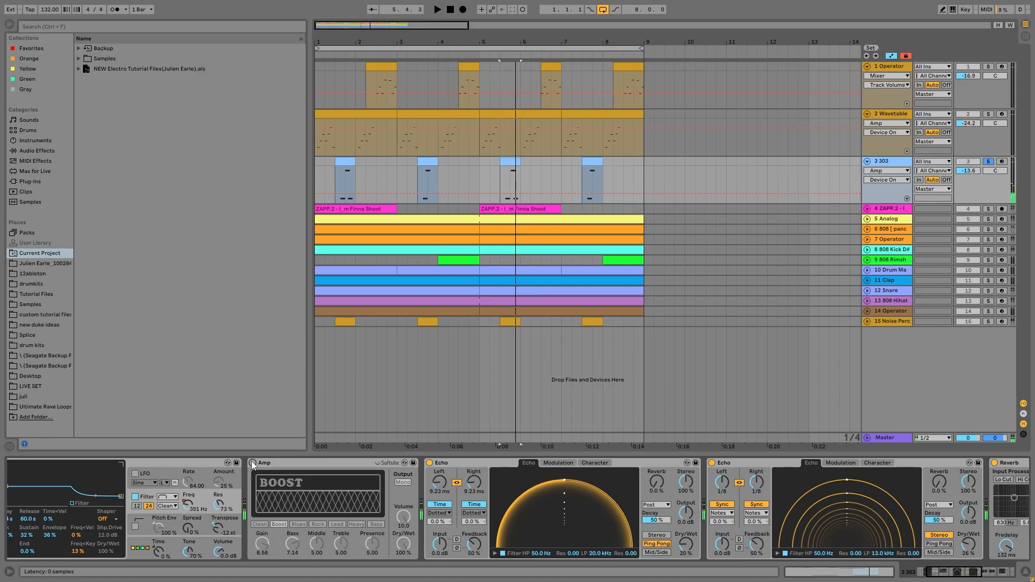
left_click(252, 462)
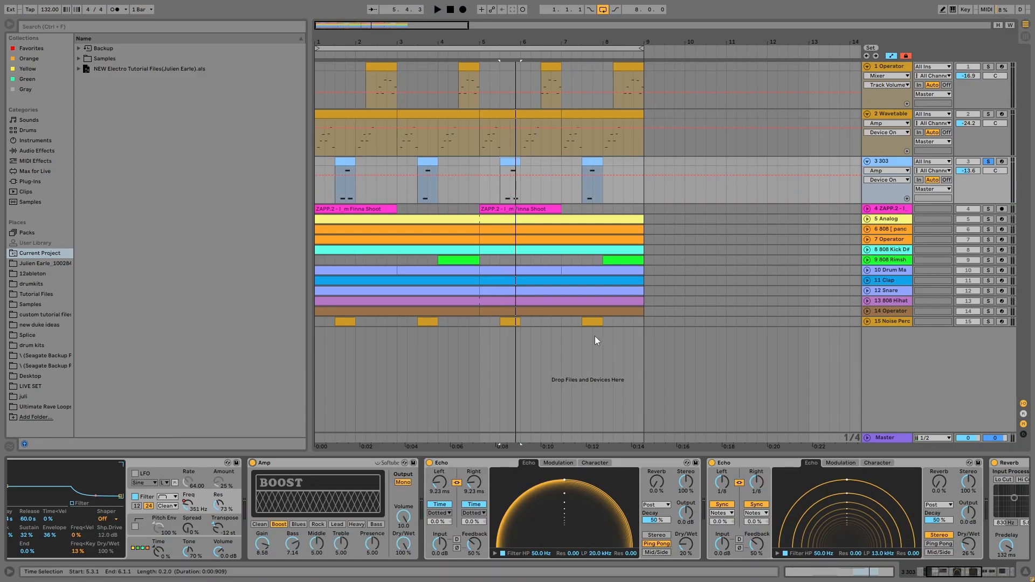
key("space")
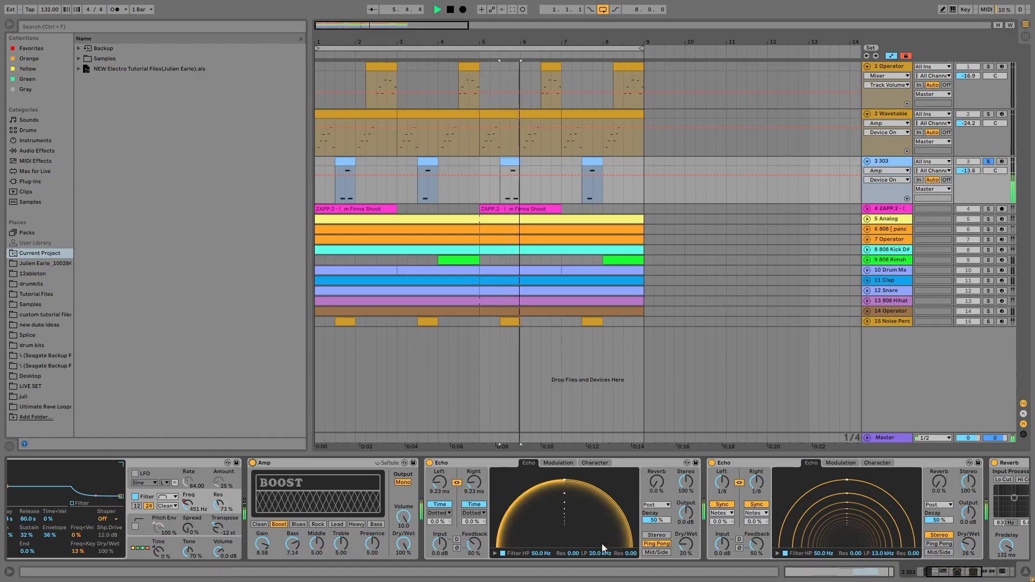
Play the 303 part while reviewing its Echo and Reverb effects, and delete the Utility device from the end of the chain
scroll(470, 532, "down", 5)
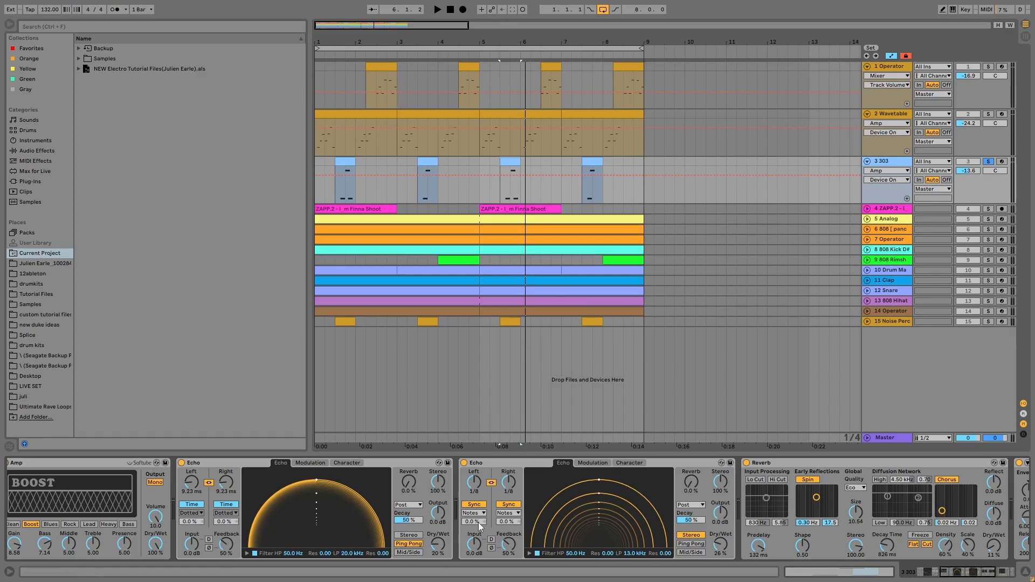
key("space")
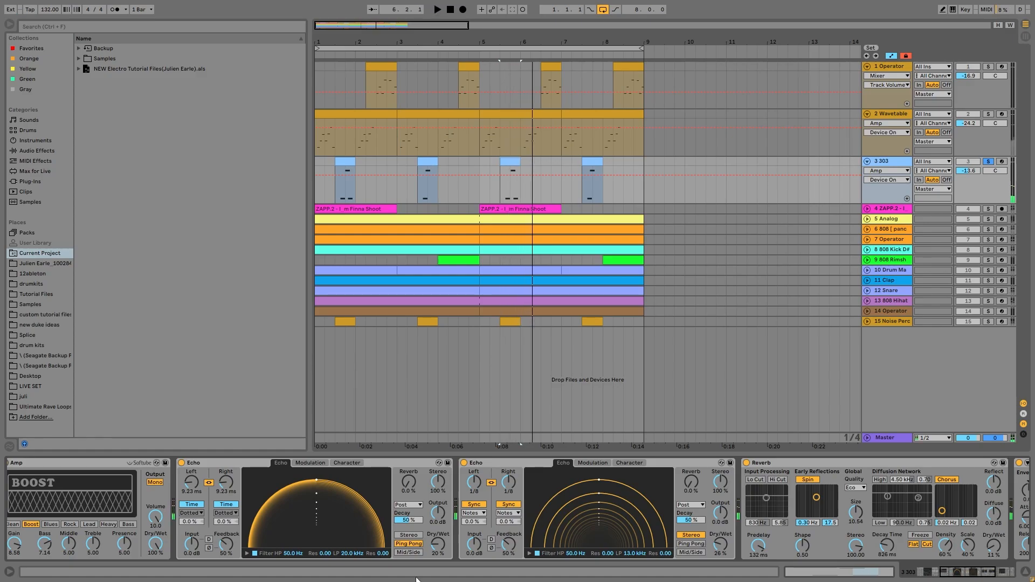
scroll(694, 539, "down", 10)
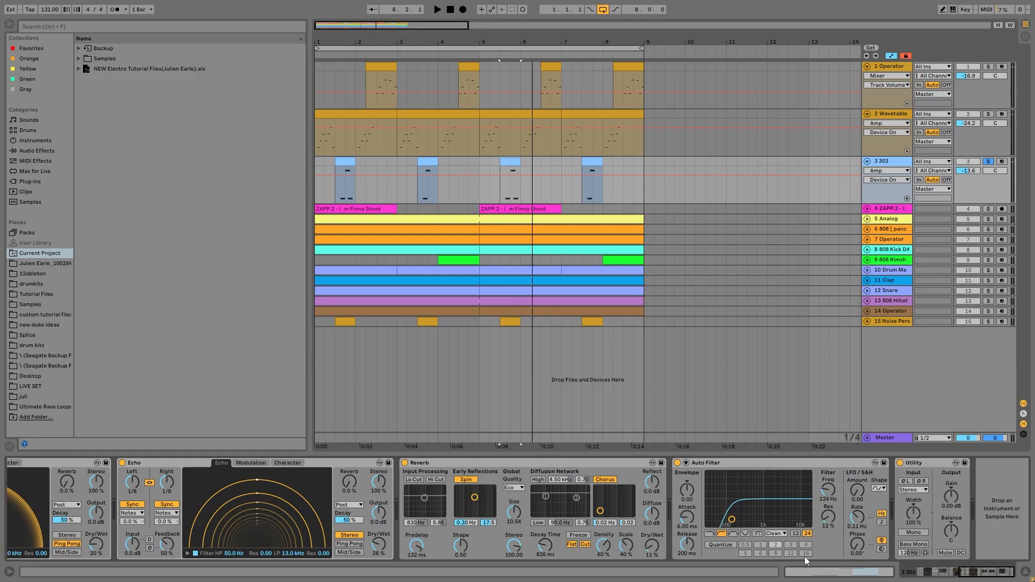
left_click(913, 467)
key("Delete")
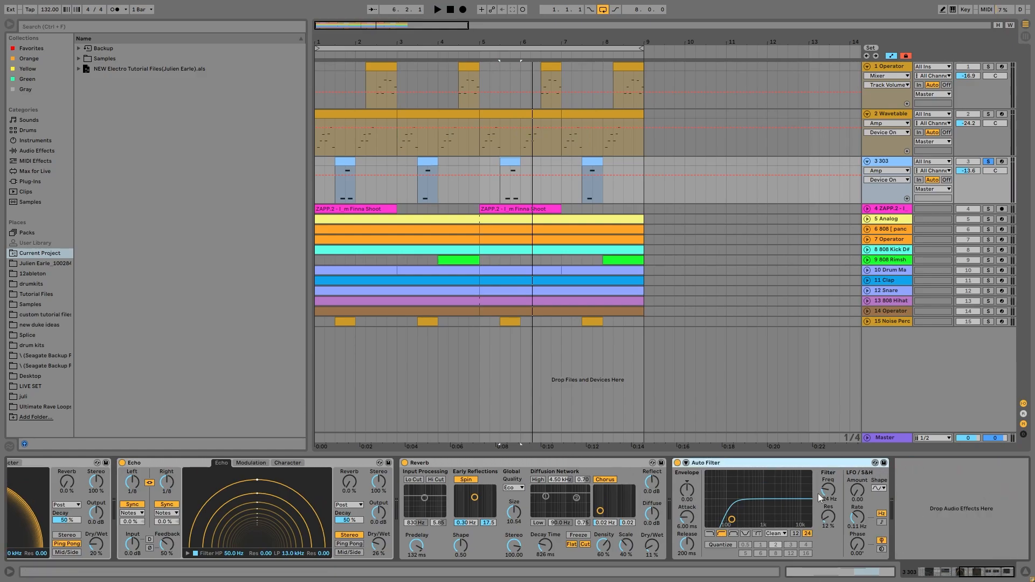
Switch the solo to track 1 Operator and play its first clip
left_click(982, 71)
left_click(988, 68)
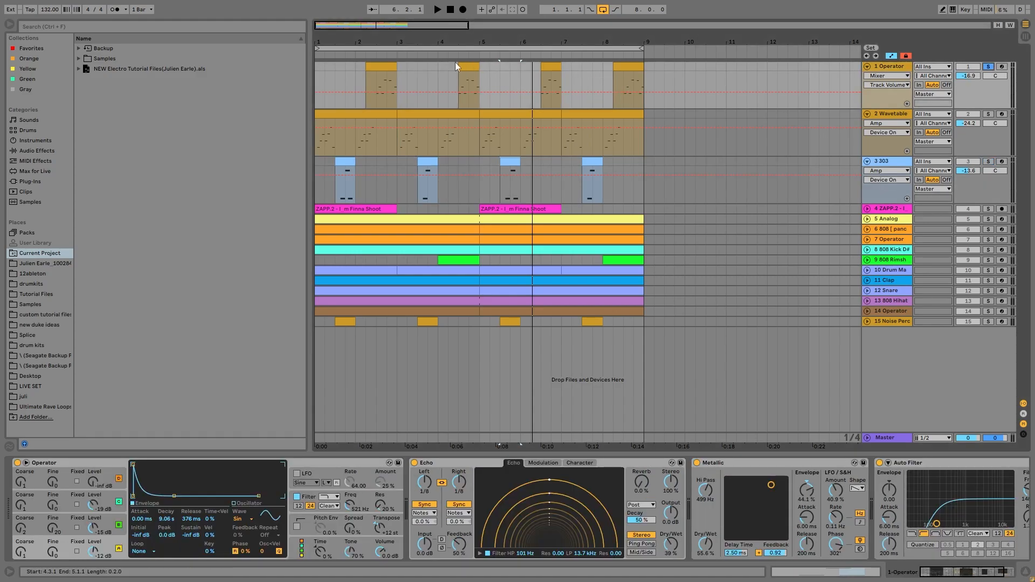
left_click(391, 65)
key("space")
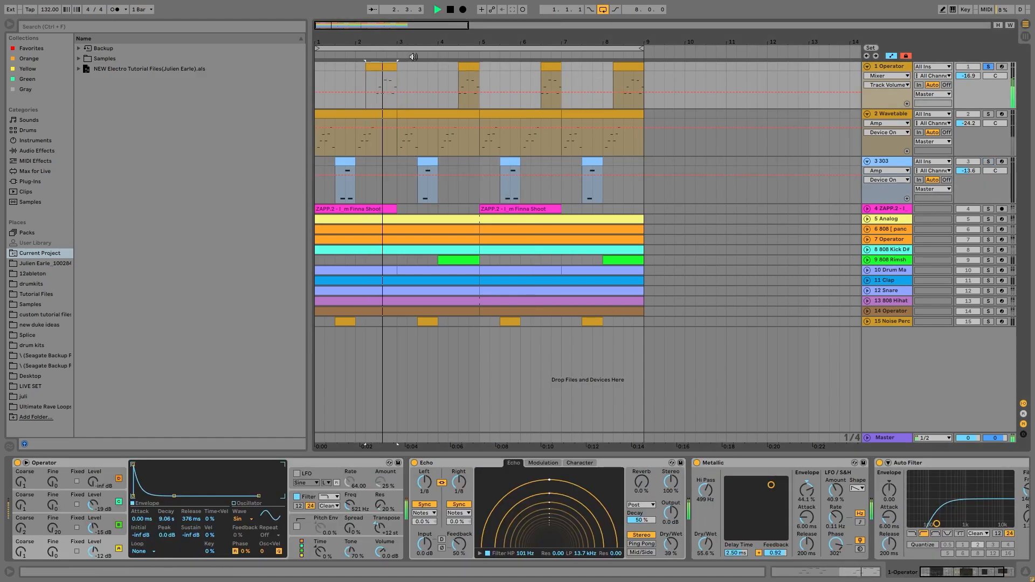
key("space")
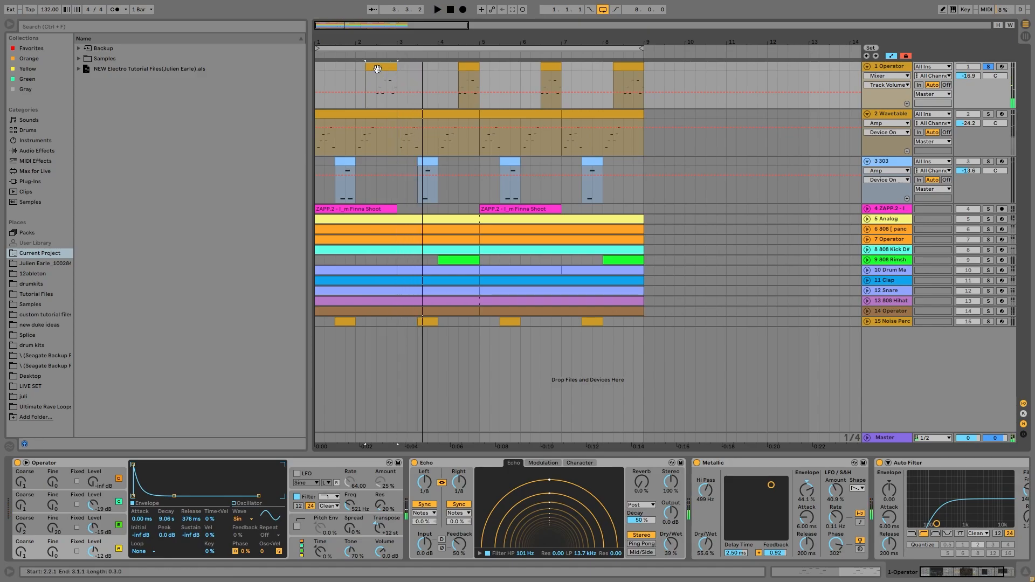
Open the notes of the Operator track's first clip and play them
double_click(375, 68)
left_click(139, 265)
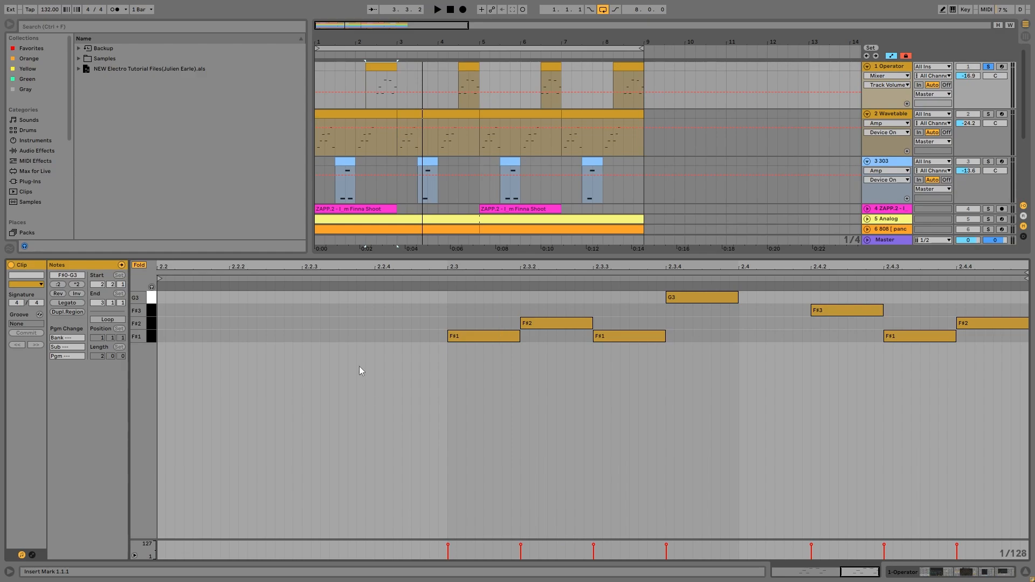
key("space")
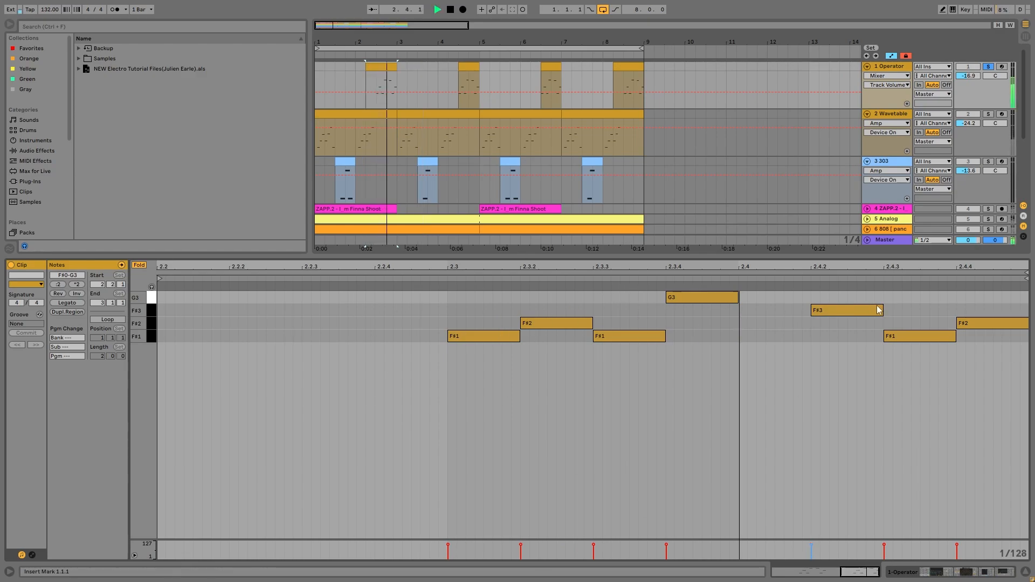
Show the devices of track 1 Operator and examine the envelopes and settings of the synth's oscillators
left_click(874, 70)
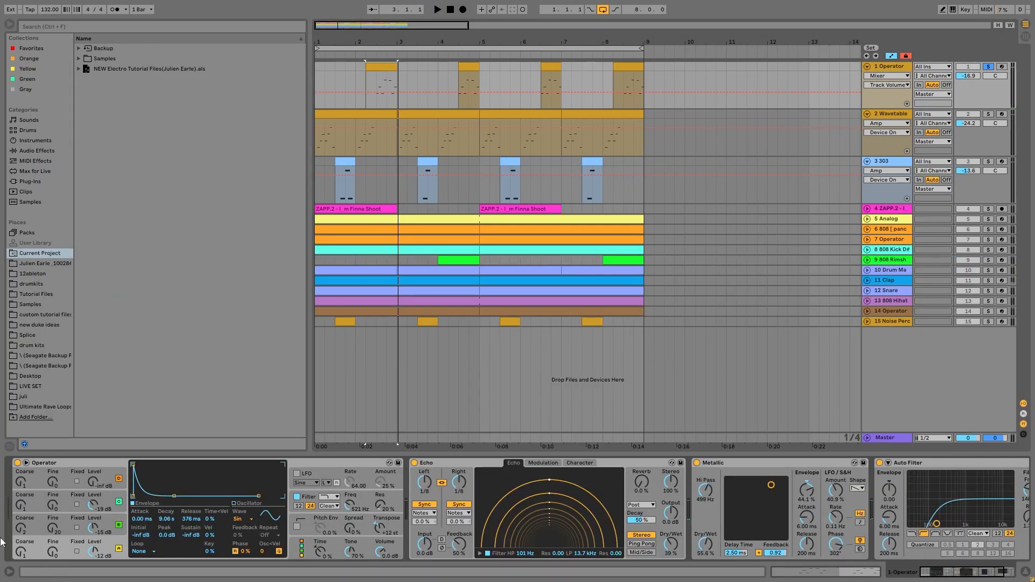
left_click(104, 531)
left_click(101, 499)
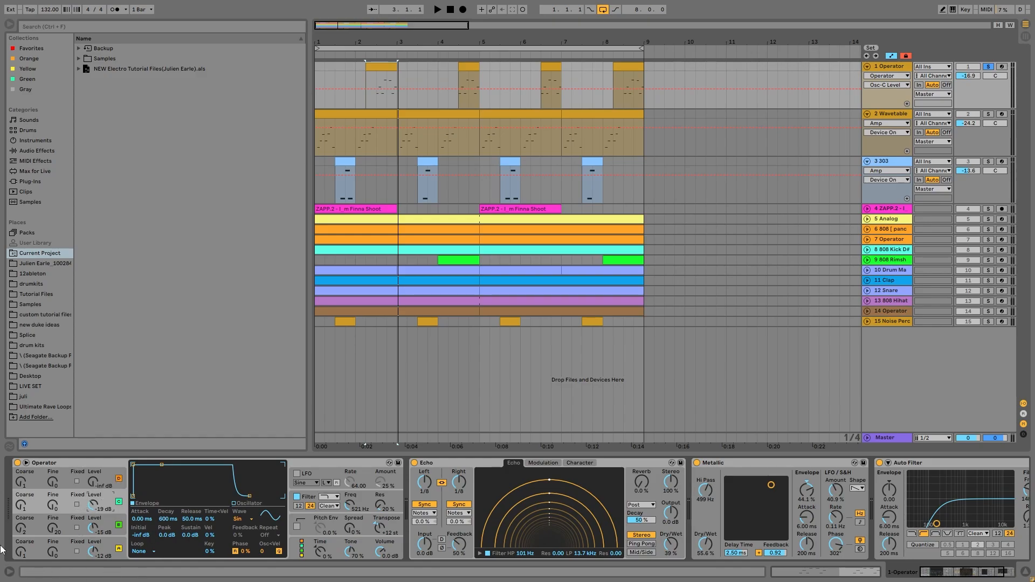
left_click_drag(23, 524, 24, 521)
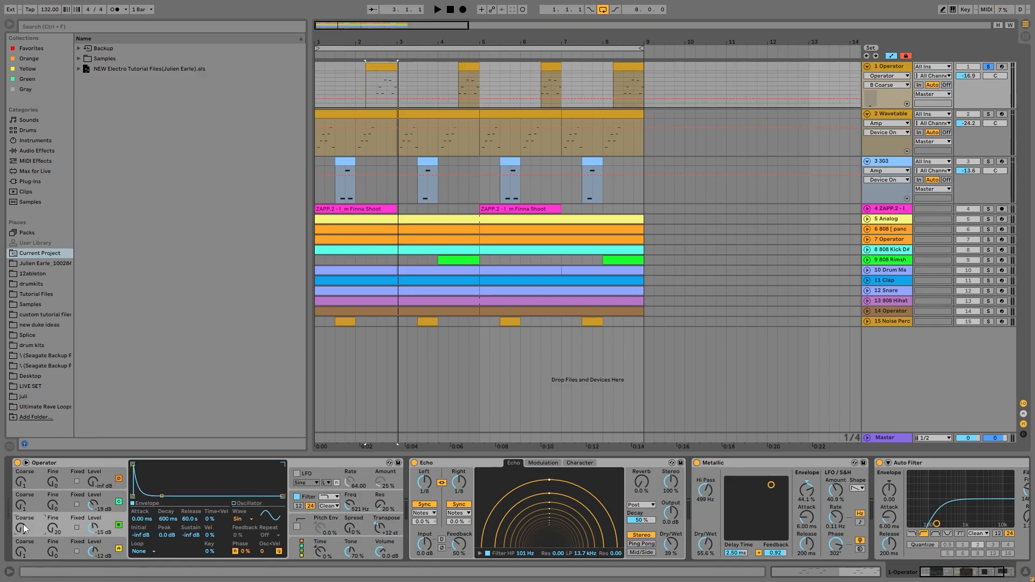
Open the Operator's filter settings and compare the shaper set to Off, Soft and Hard by playing the clip with each
left_click(300, 497)
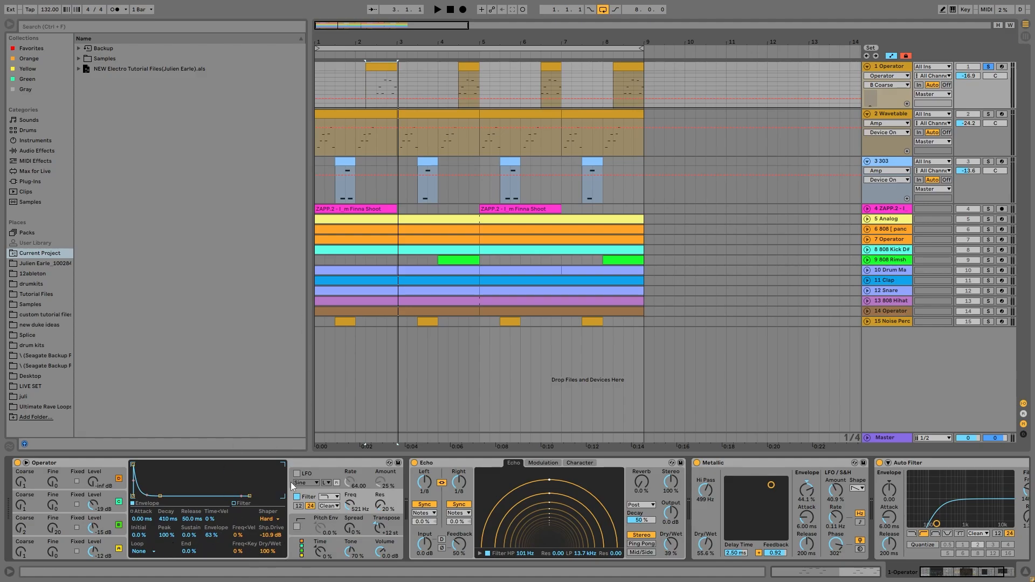
left_click(269, 513)
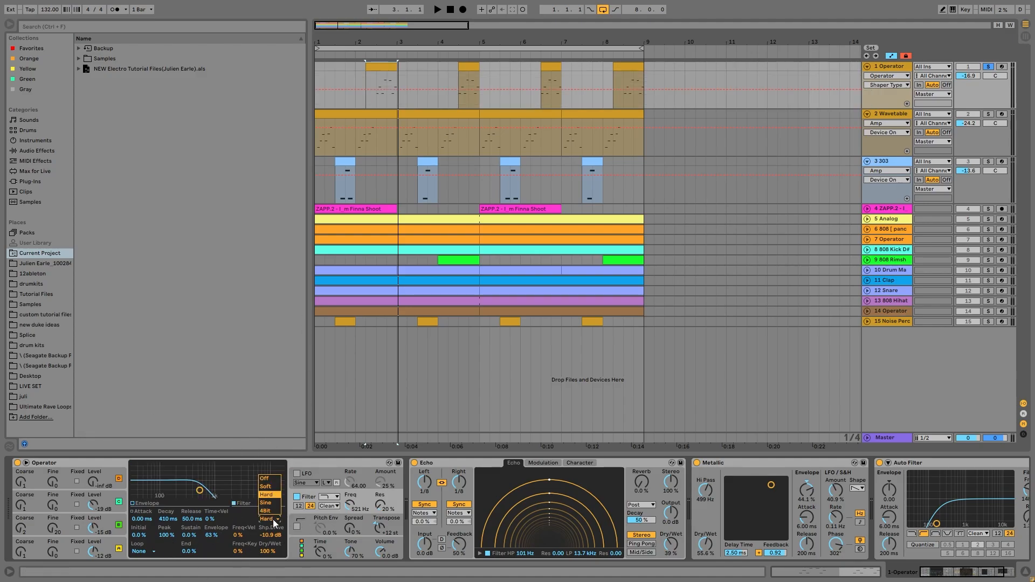
left_click(259, 475)
key("space")
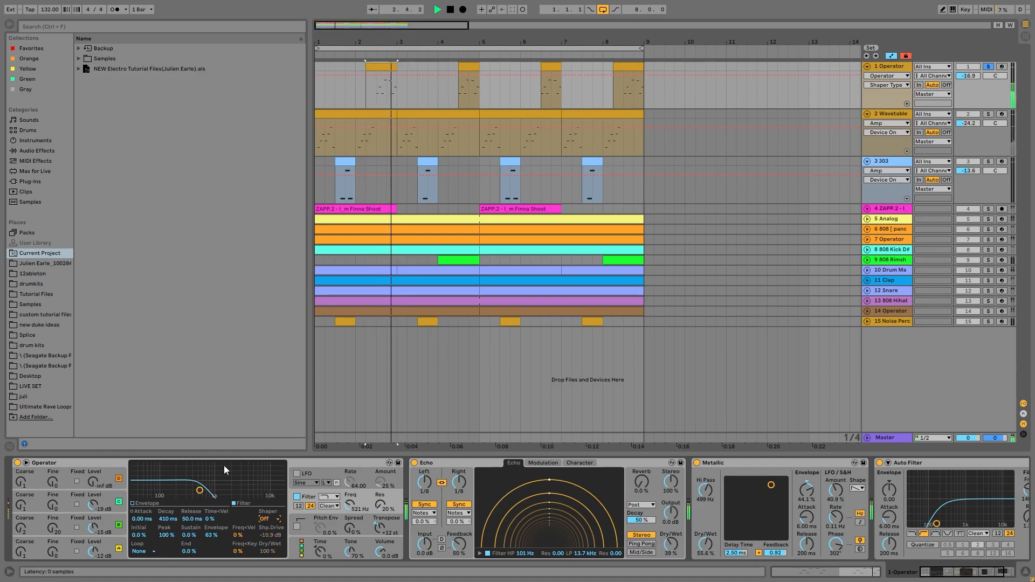
key("space")
key("Down")
key("Down")
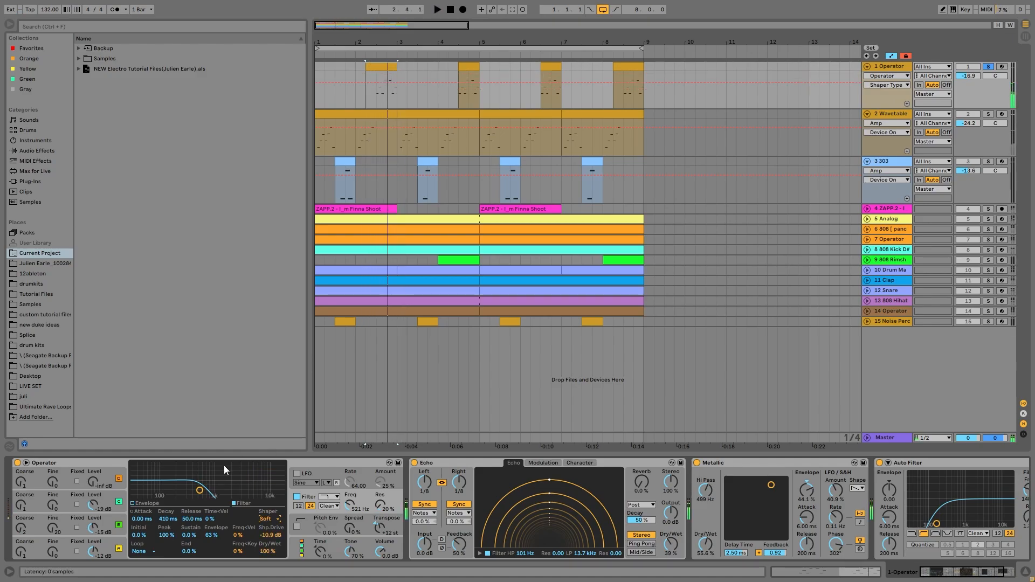
key("space")
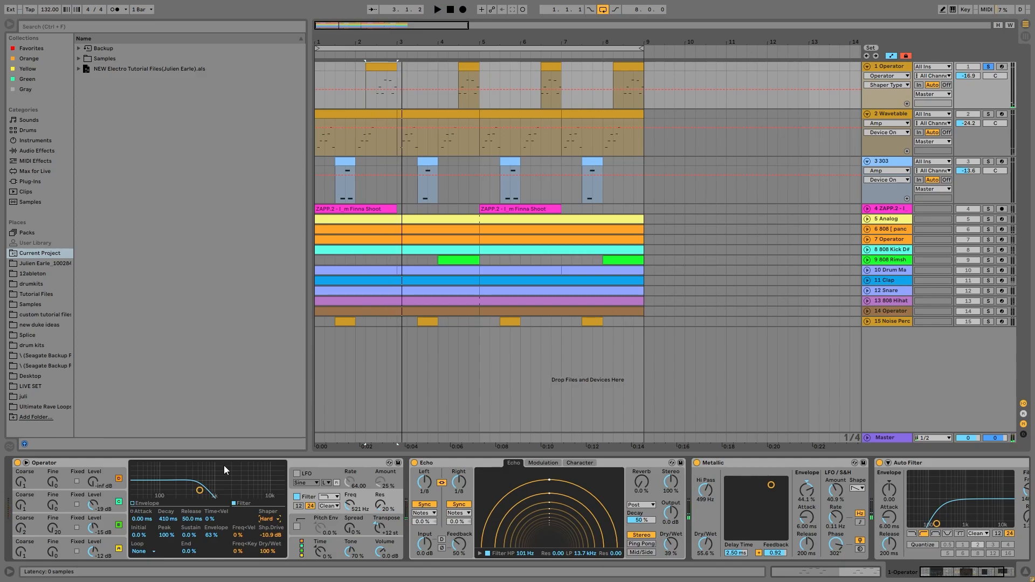
key("space")
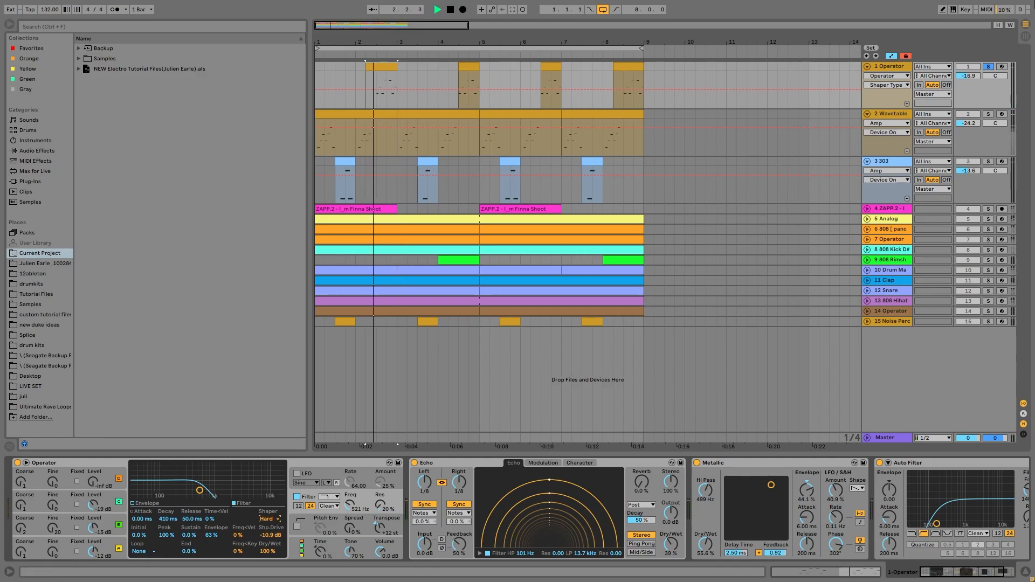
key("space")
Compare the Operator clip with and without the Metallic effect by playing it, bypassing the effect, then re-enabling it and replaying
scroll(532, 528, "right", 4)
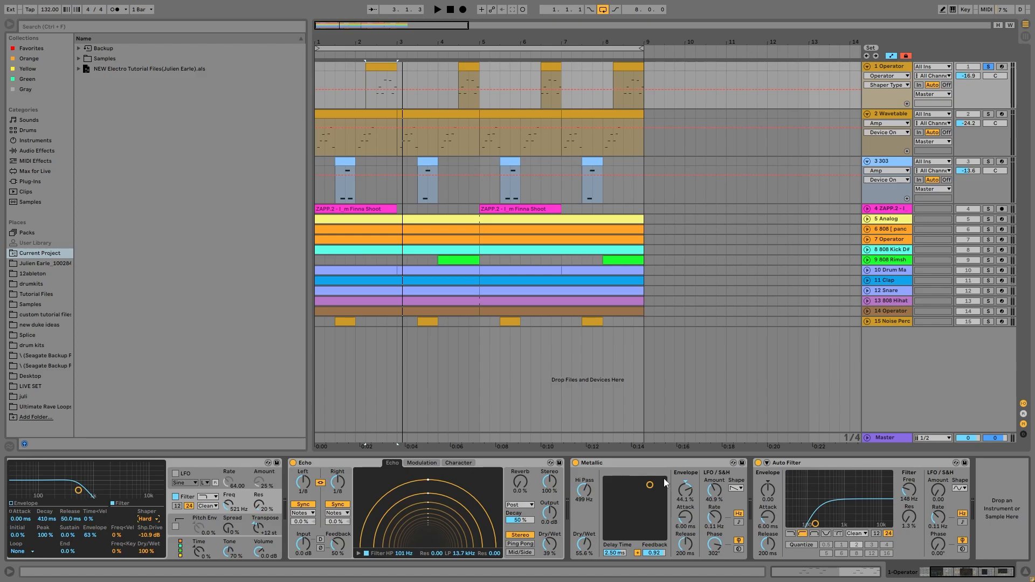
key("space")
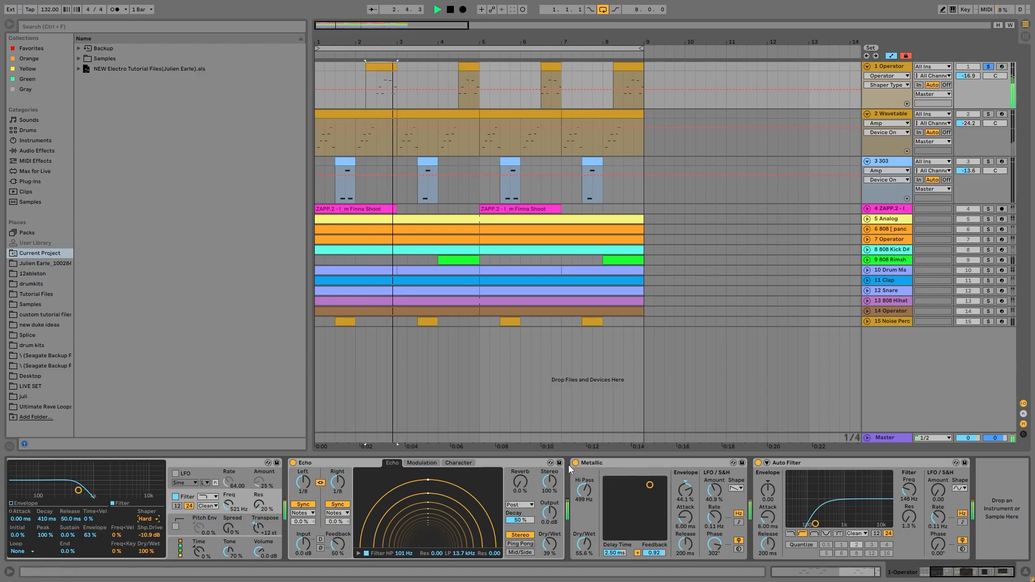
left_click(575, 463)
key("space")
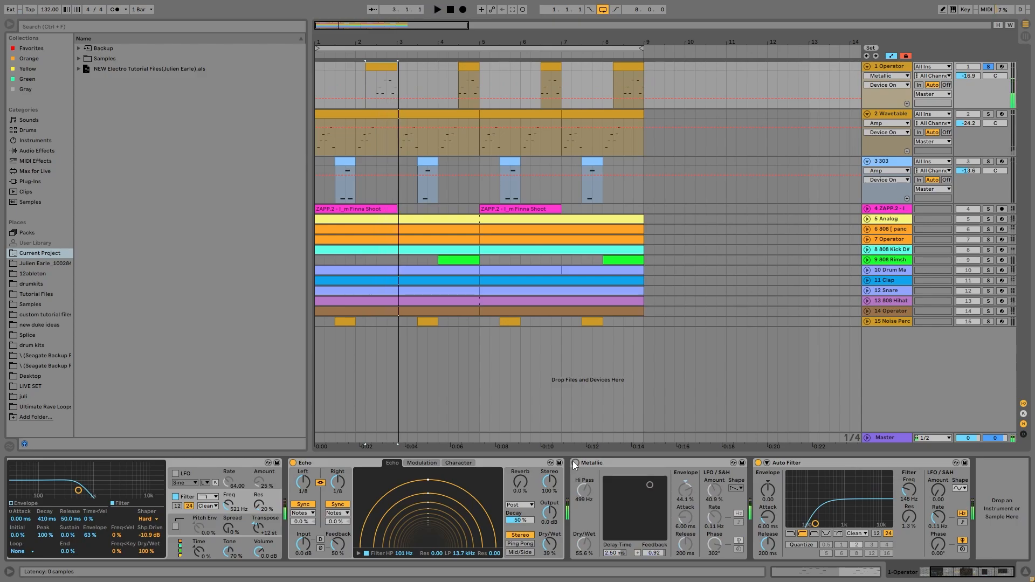
left_click(575, 463)
key("space")
key("space")
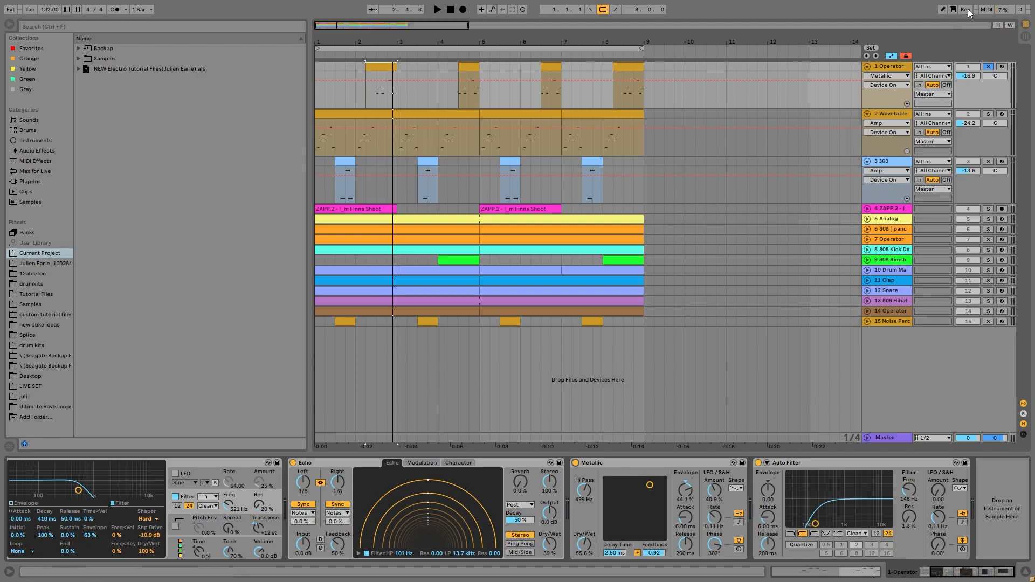
Switch the solo to track 4 ZAPP.2, unfold the track and play its first clip
left_click(988, 210)
left_click(867, 208)
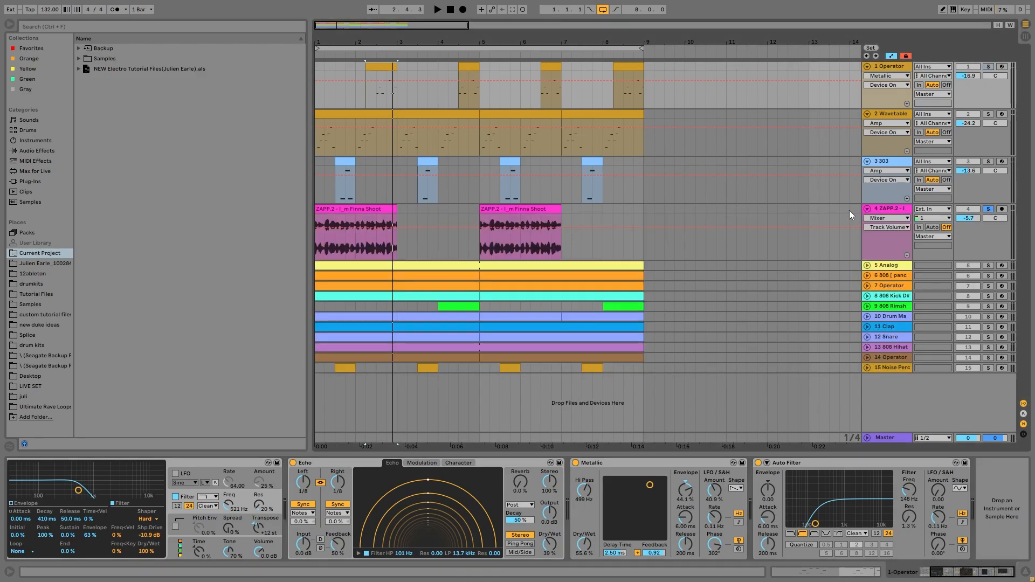
left_click(396, 216)
key("space")
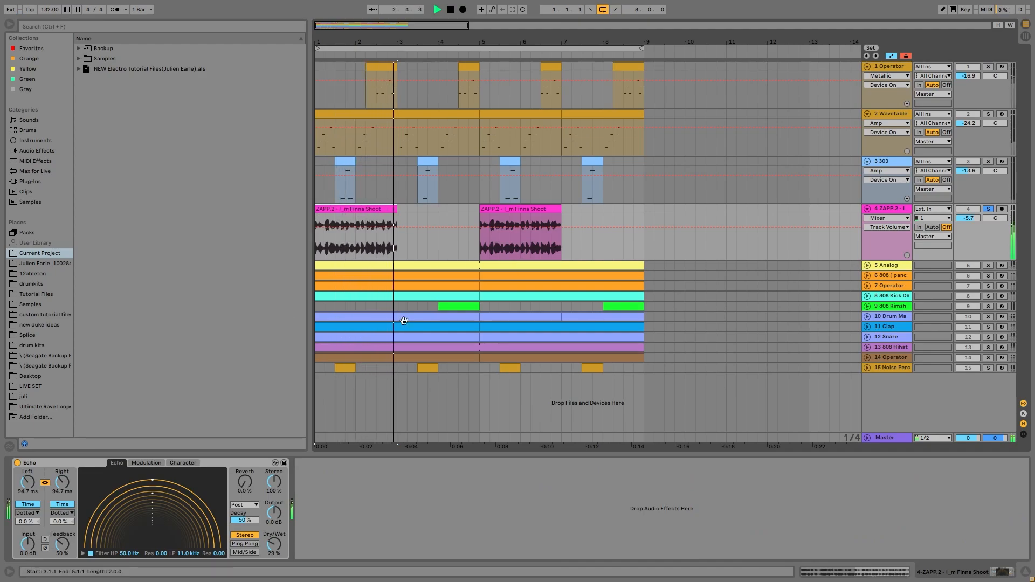
Compare the ZAPP.2 vocal clip with and without Echo by bypassing it, playing, re-enabling it and playing again
left_click(17, 463)
key("space")
key("space")
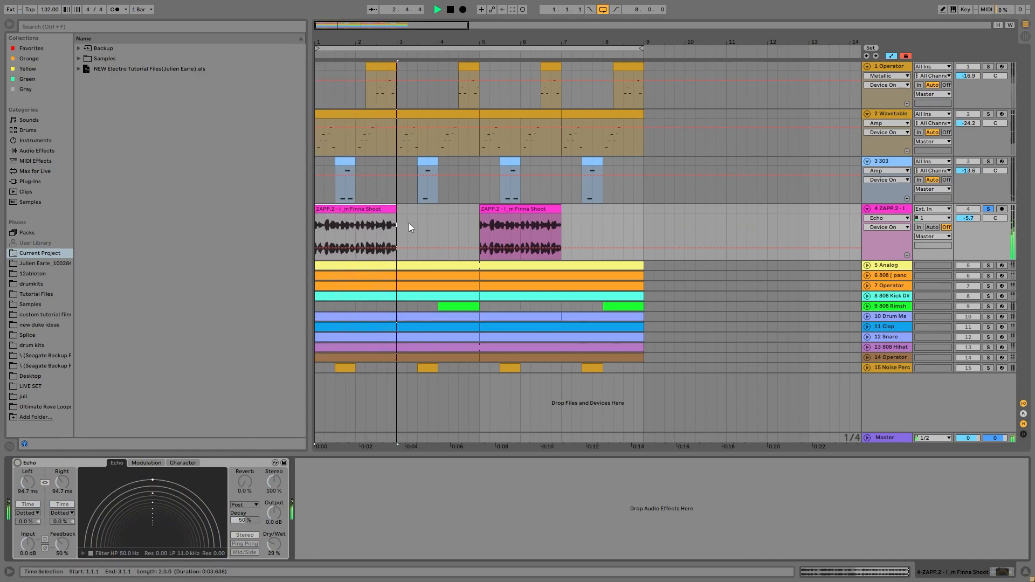
key("space")
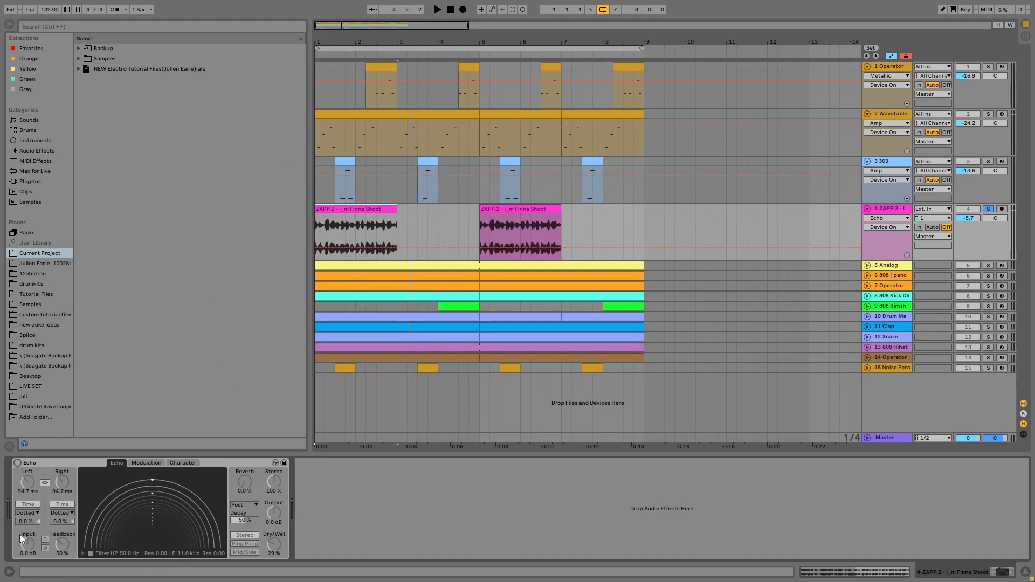
left_click(17, 463)
key("space")
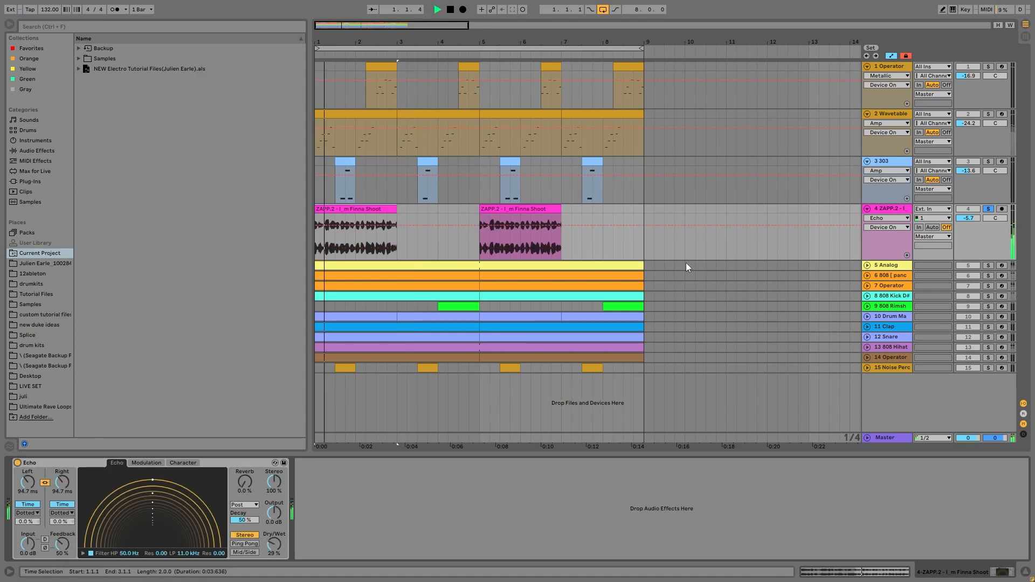
Unsolo track 4 and move the 808 and Operator bass tracks together above the Analog track
left_click(989, 210)
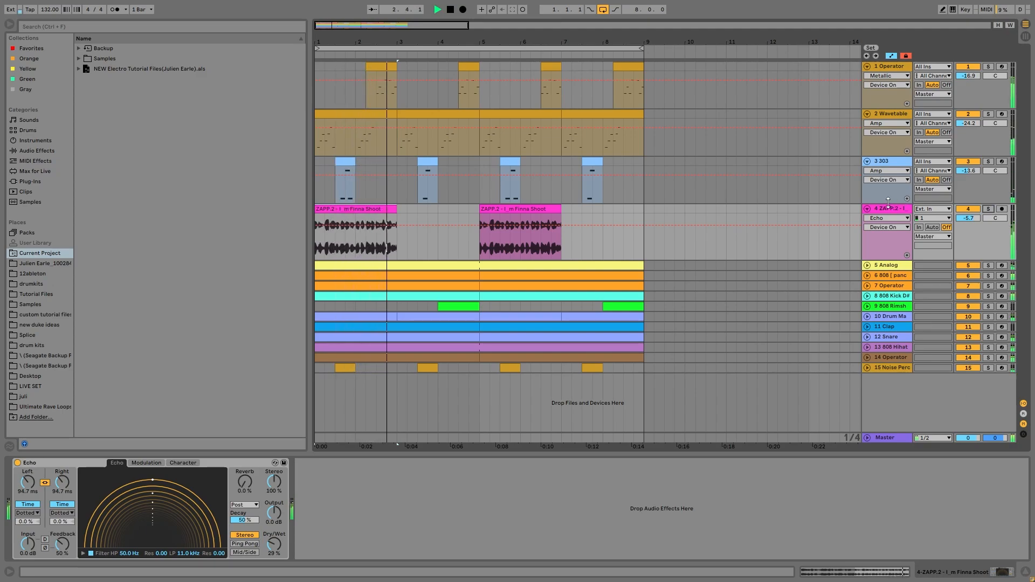
left_click(898, 286)
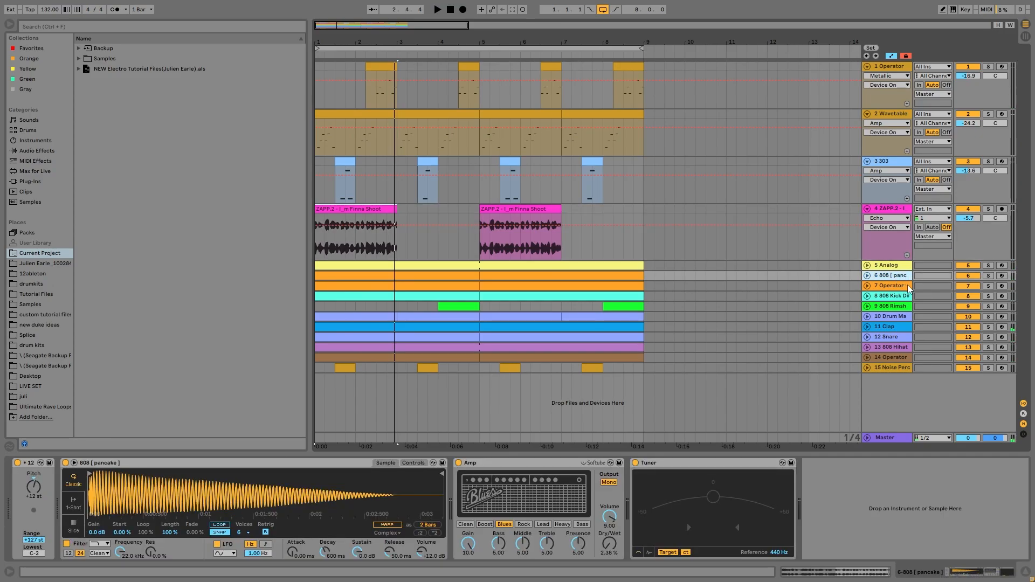
left_click_drag(904, 286, 873, 262)
Examine the placement of the two ZAPP.2 vocal clips and the gap between them
left_click(344, 203)
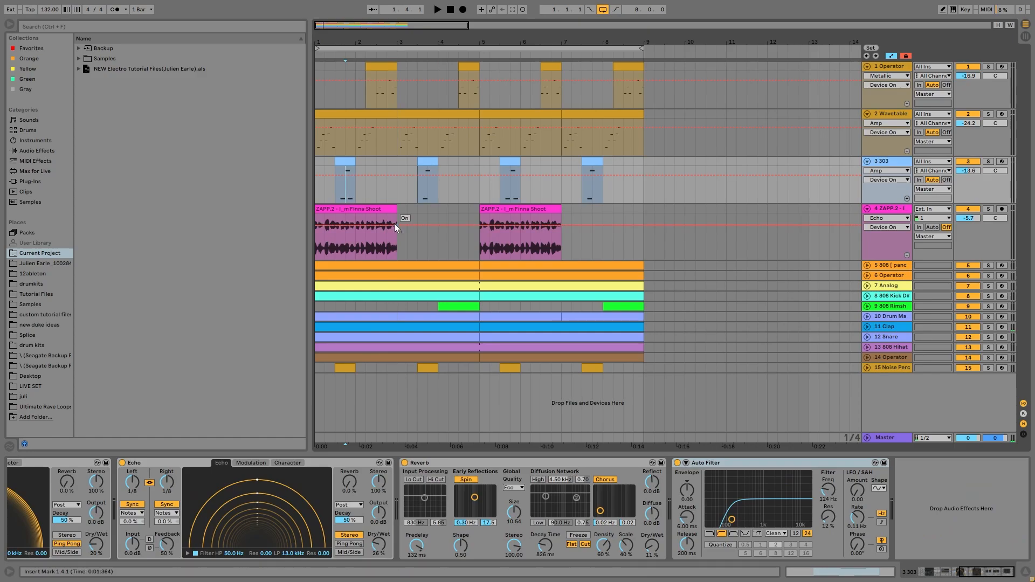
left_click_drag(398, 254, 479, 203)
left_click(555, 234)
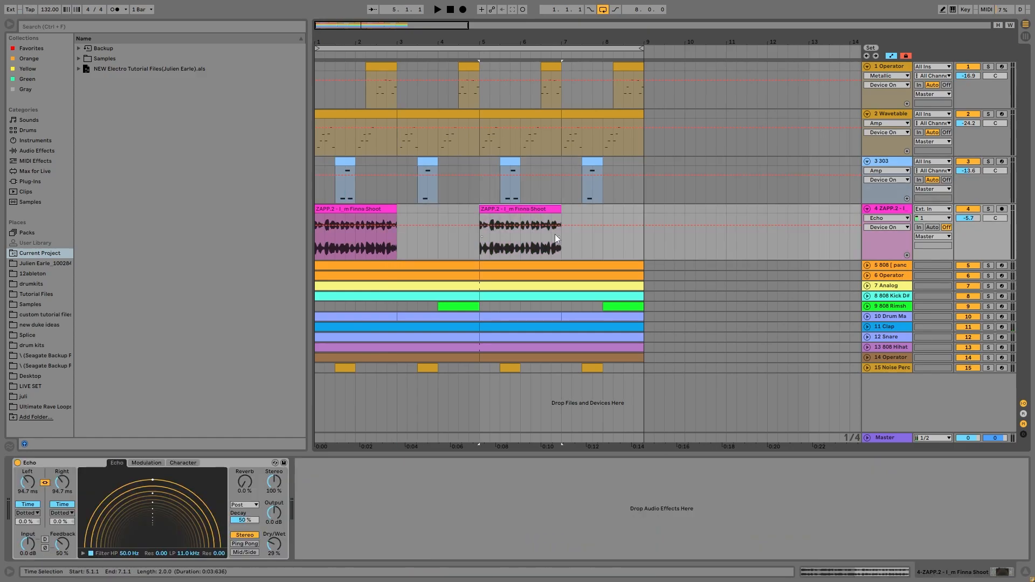
left_click(559, 247)
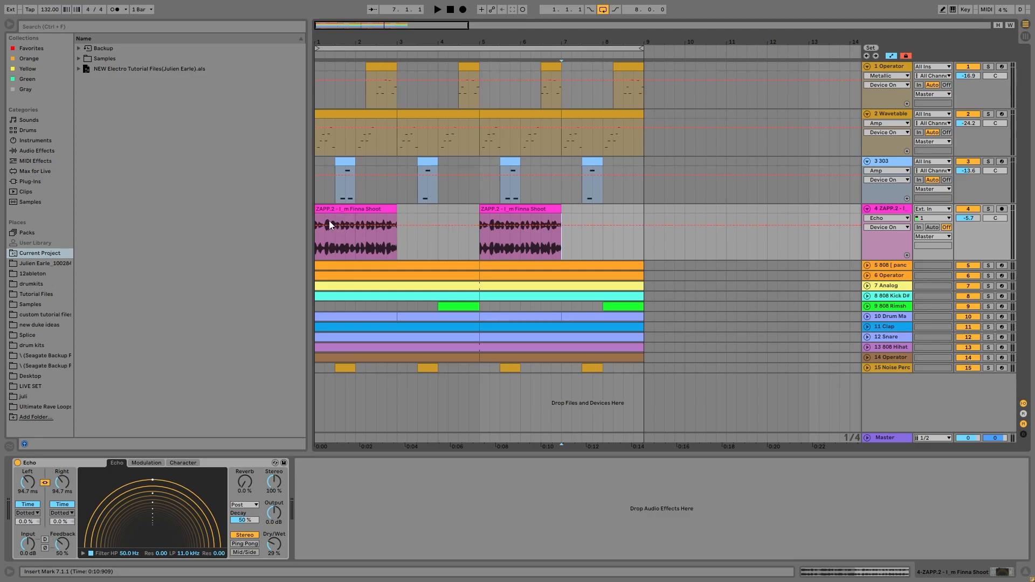
Solo tracks 5 808 and 6 Operator together, play them from bar 1, unfold both tracks and review their devices
left_click(368, 209)
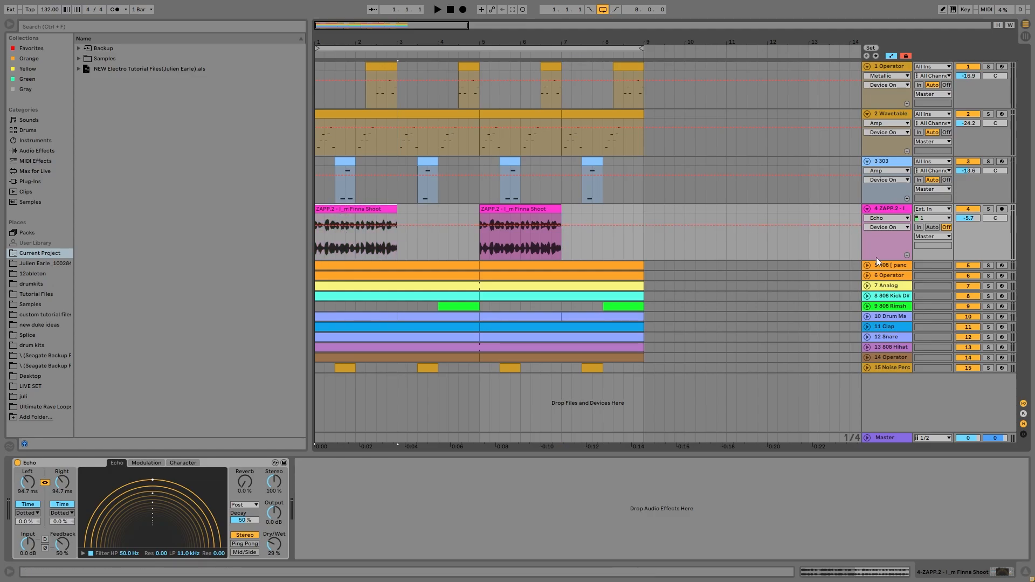
left_click(903, 265)
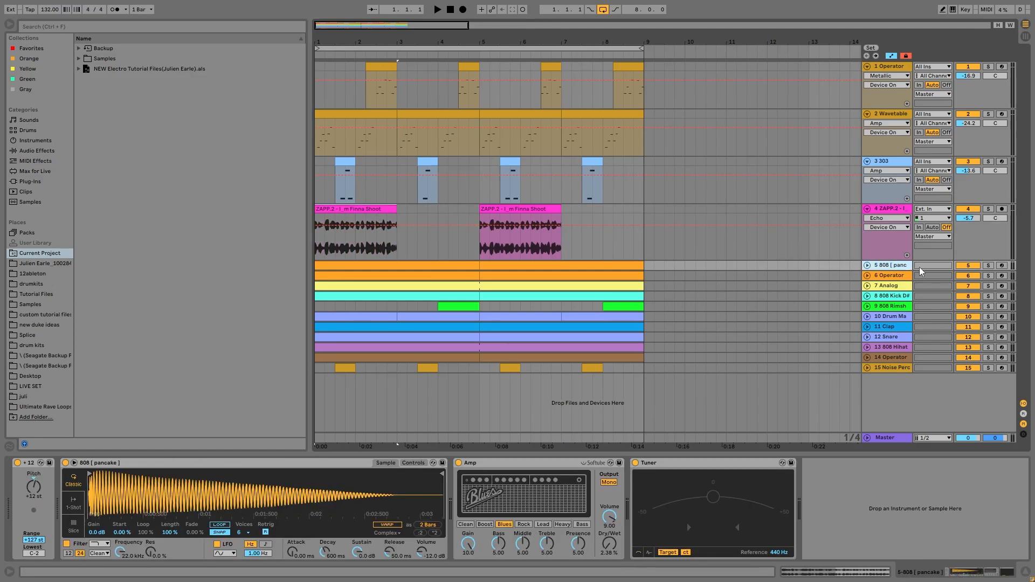
left_click(905, 276)
left_click(989, 276)
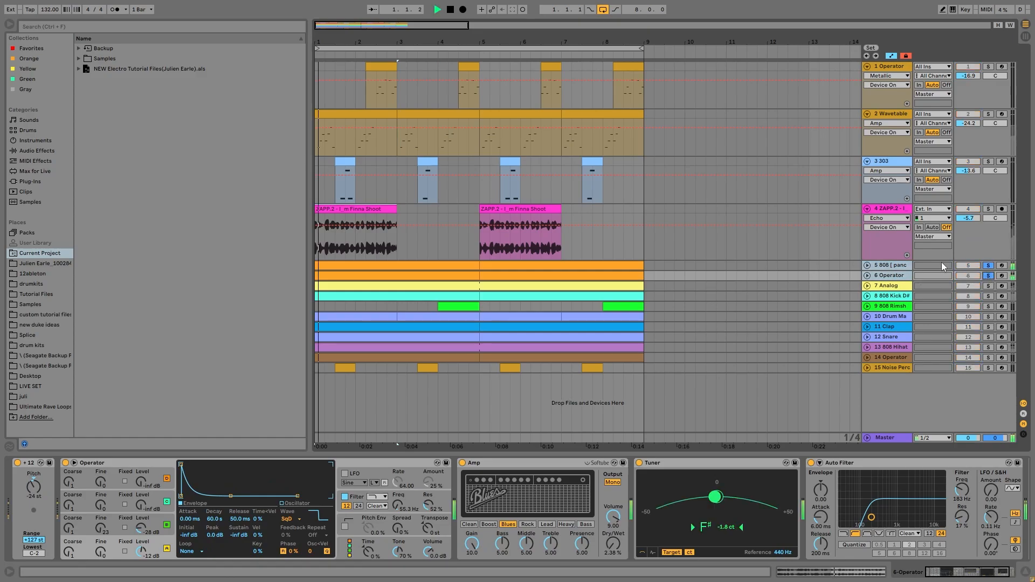
key("space")
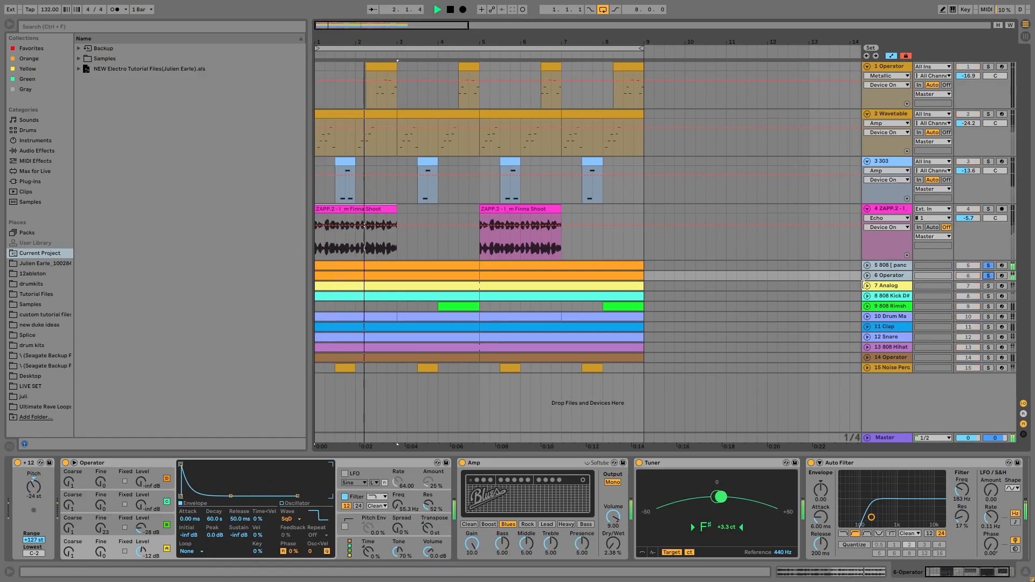
left_click(867, 265)
left_click(878, 271)
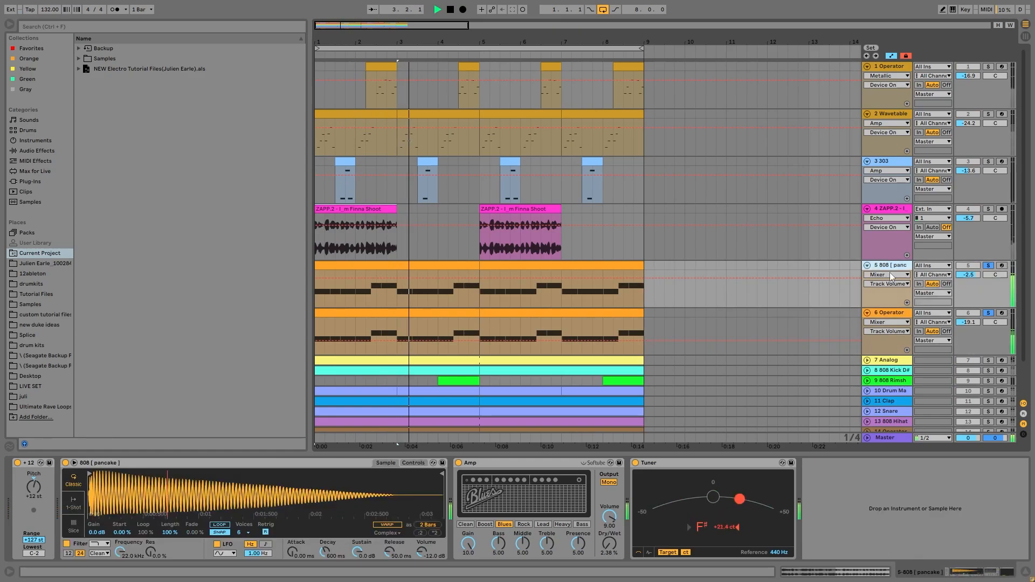
left_click(885, 315)
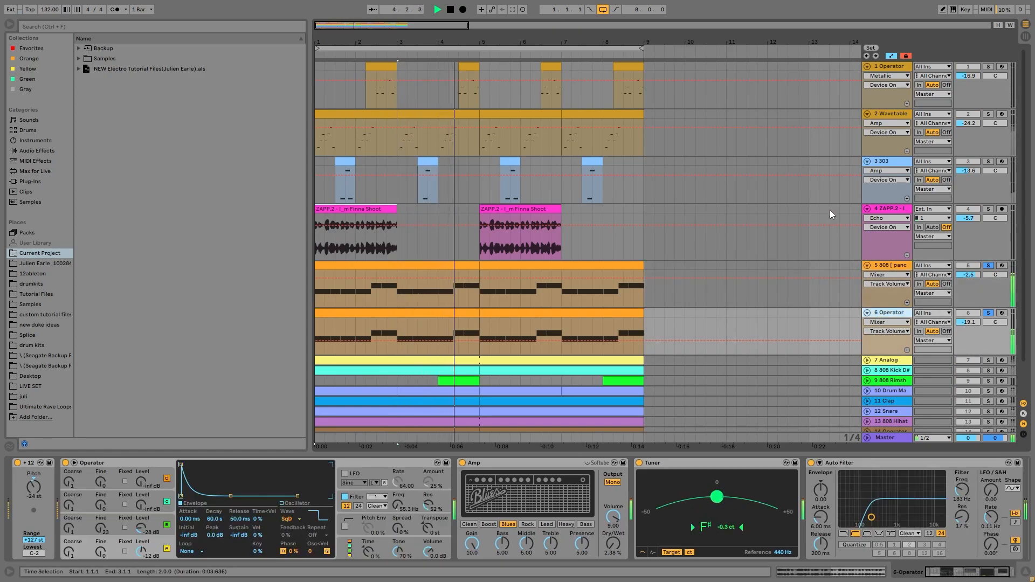
key("space")
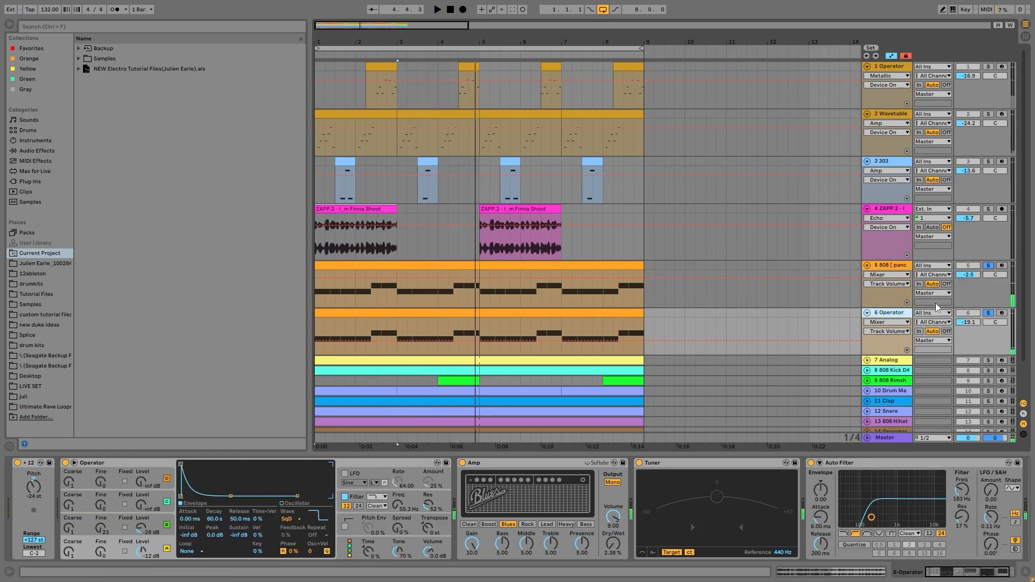
Unsolo track 6 Operator and play the 808 track alone with its devices shown
left_click(988, 312)
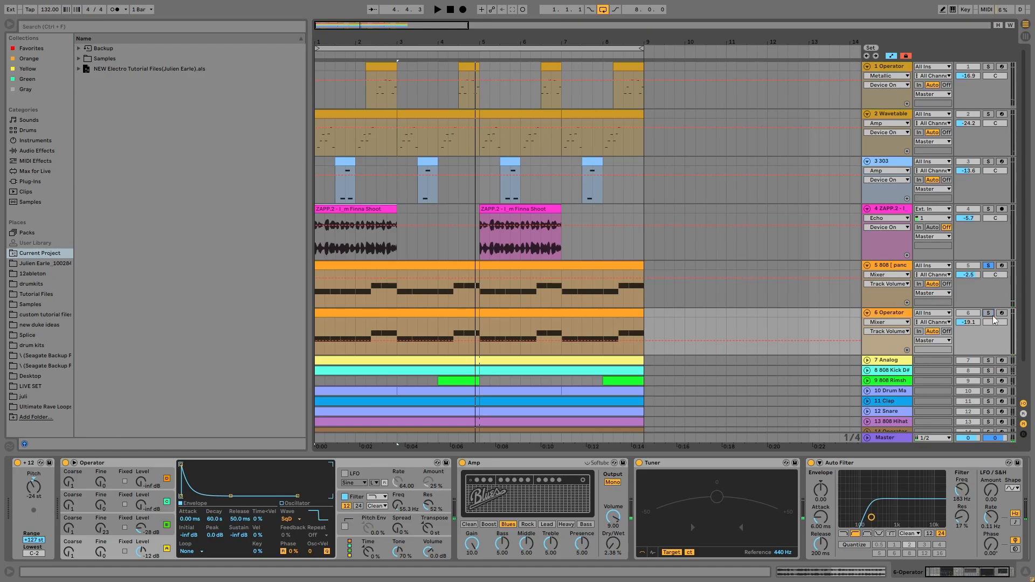
key("space")
left_click(908, 264)
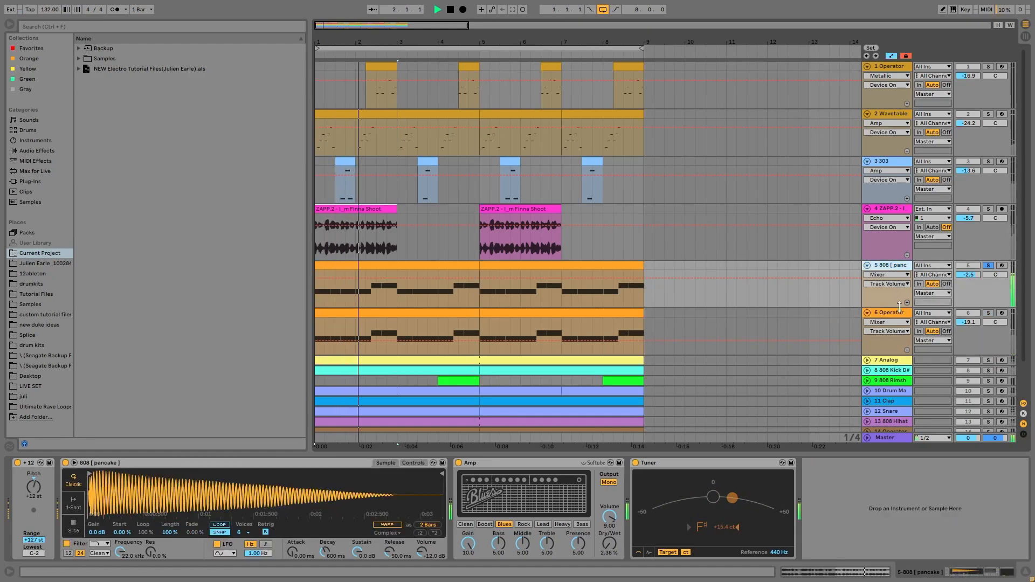
key("space")
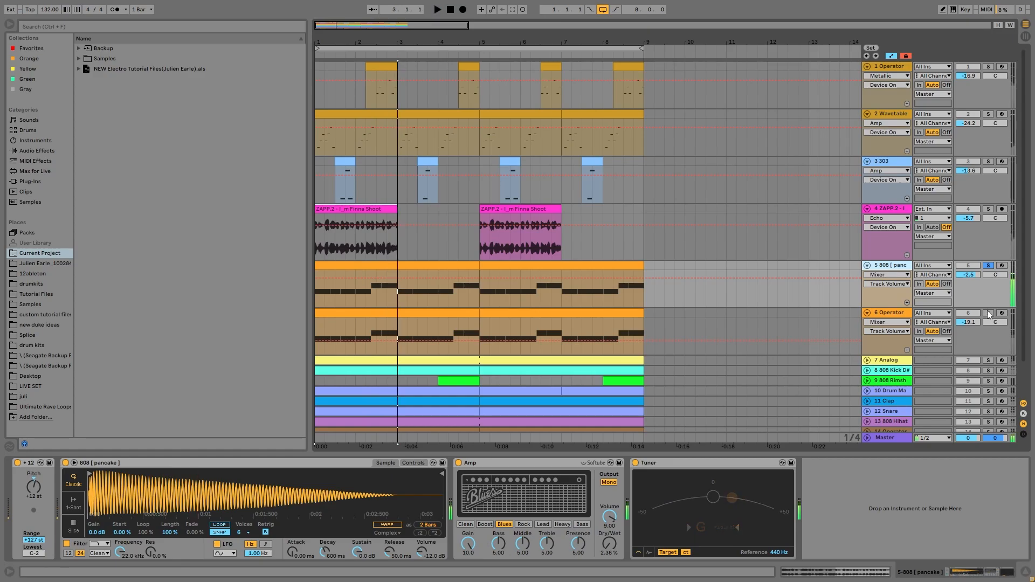
Switch the solo to track 6 Operator, show its devices and play it alone
left_click(988, 312)
left_click(891, 313)
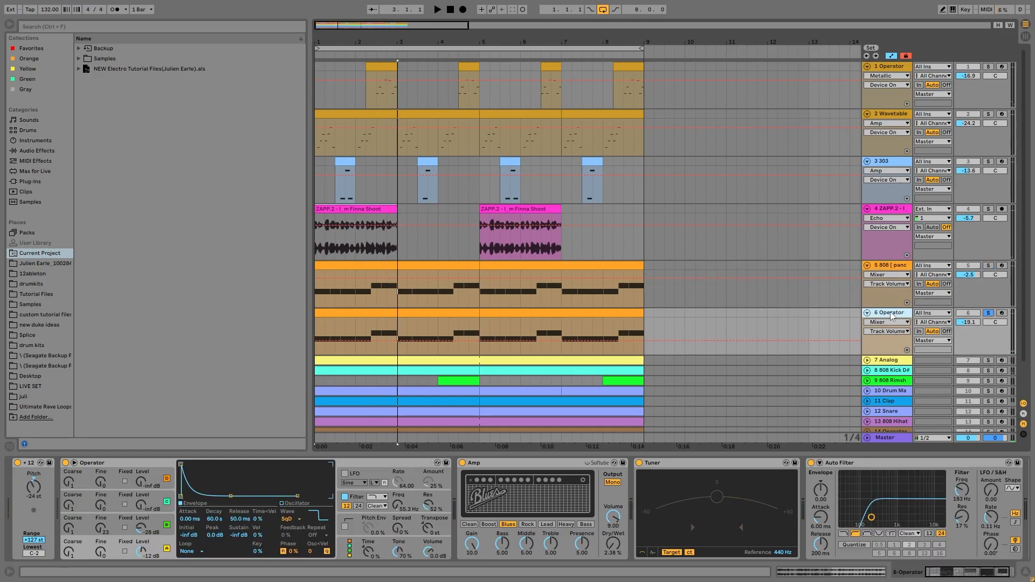
key("space")
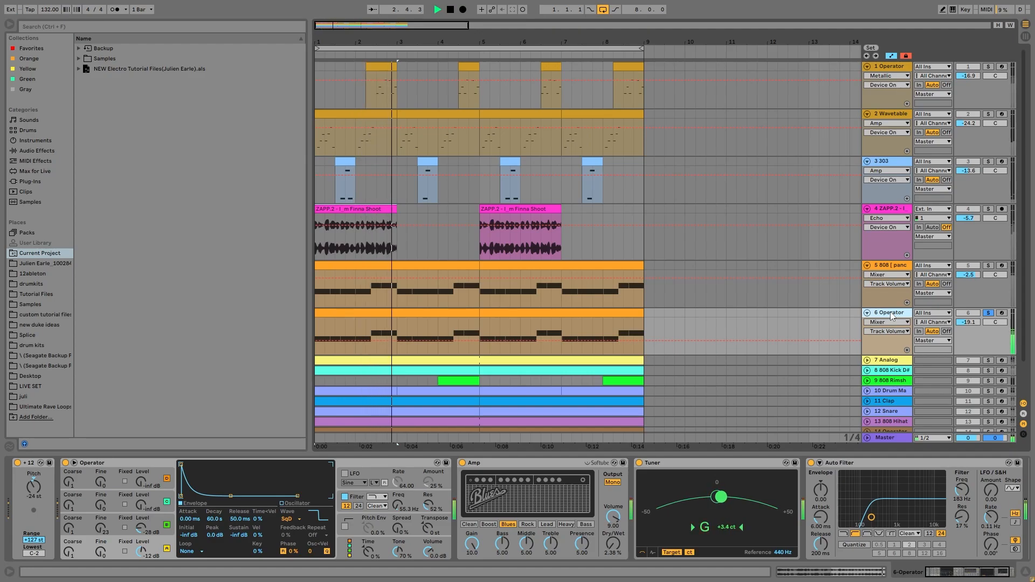
Open the track 5 808 clip to examine its notes, solo and play the track, and return to its devices
key("space")
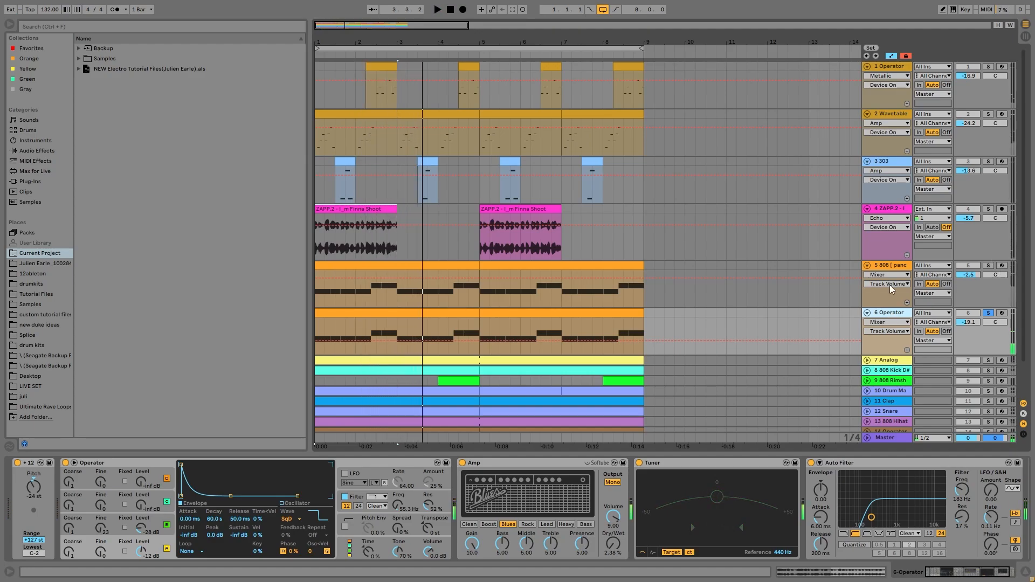
double_click(405, 270)
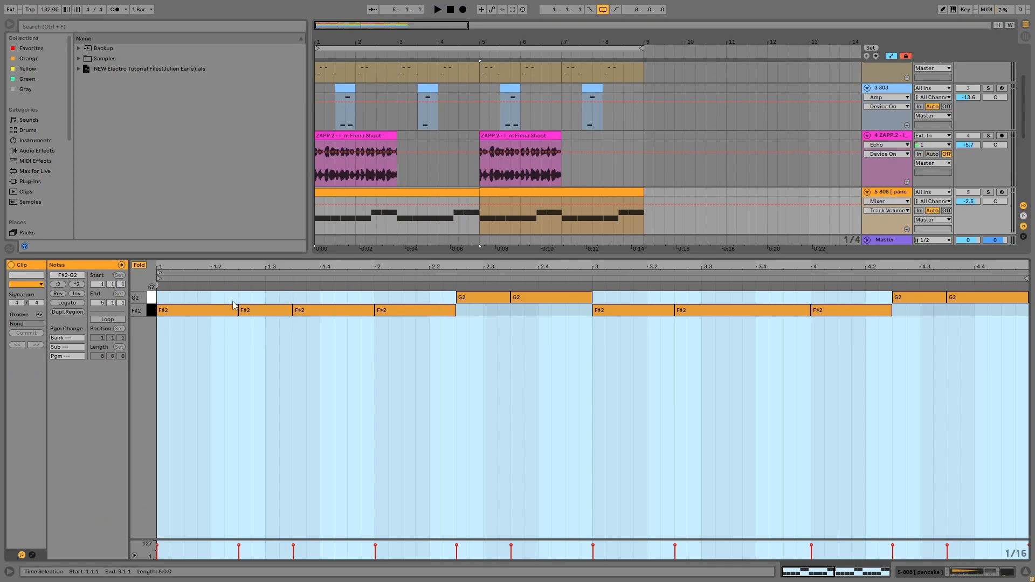
left_click(988, 192)
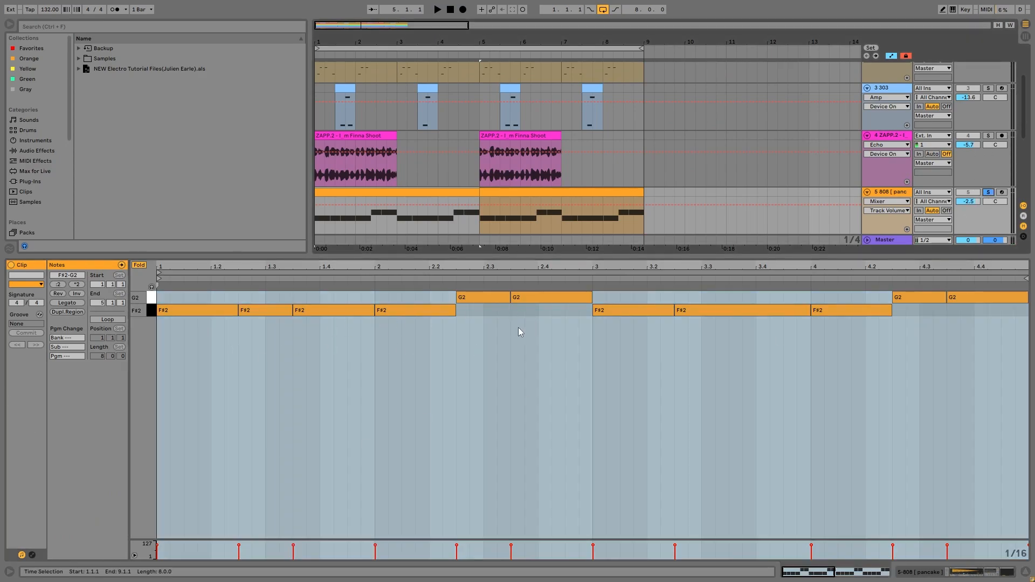
key("space")
left_click(882, 192)
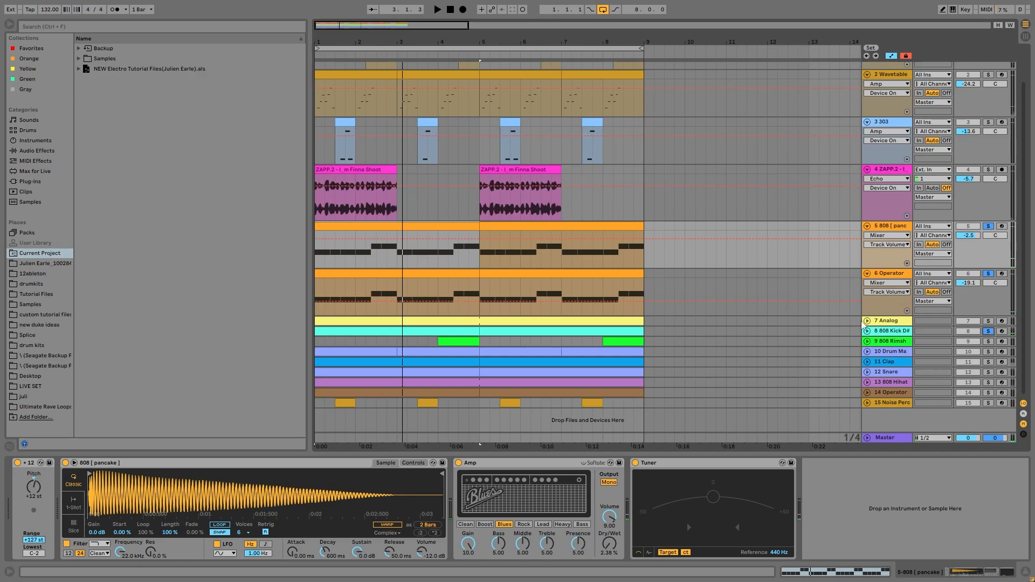
Unfold track 8 808 Kick, review its devices, and play it soloed together with tracks 5 808 and 6 Operator
left_click(875, 332)
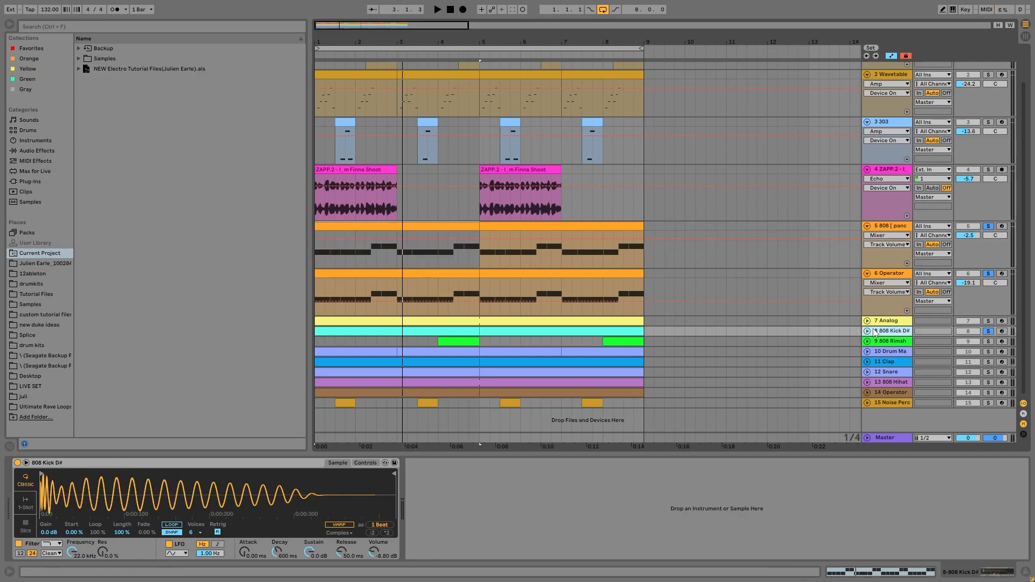
left_click(867, 331)
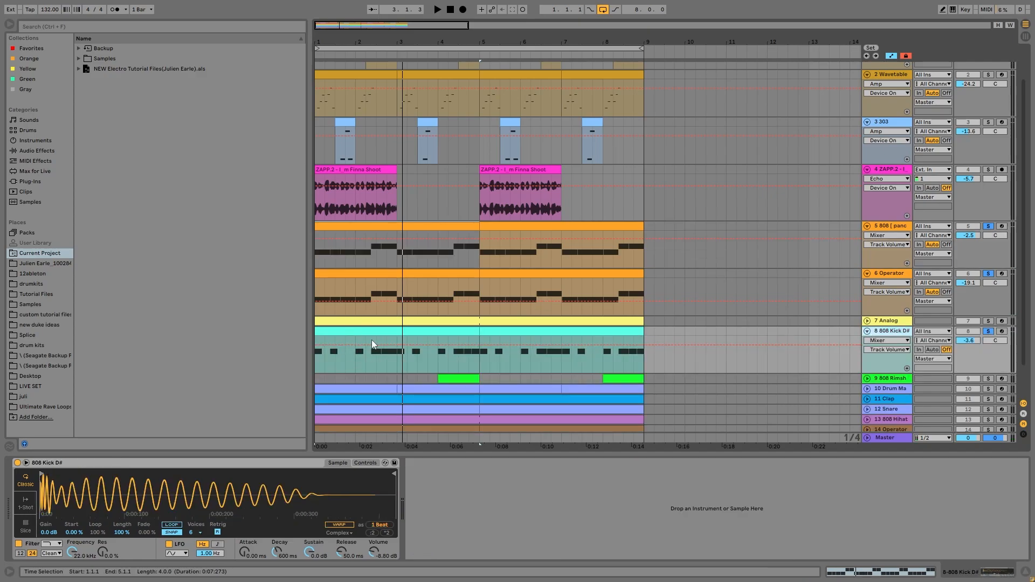
left_click(363, 322)
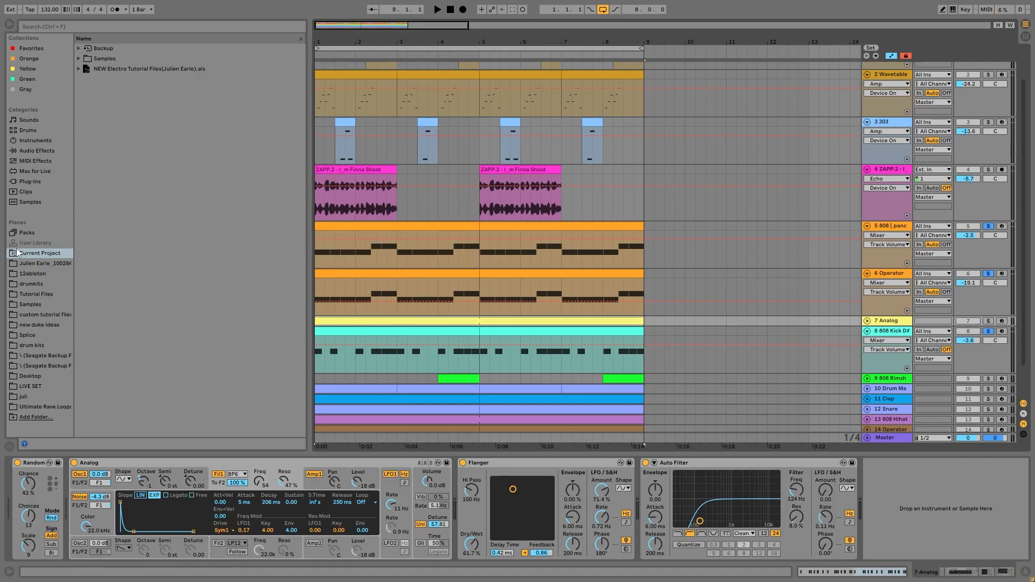
key("space")
left_click(889, 274)
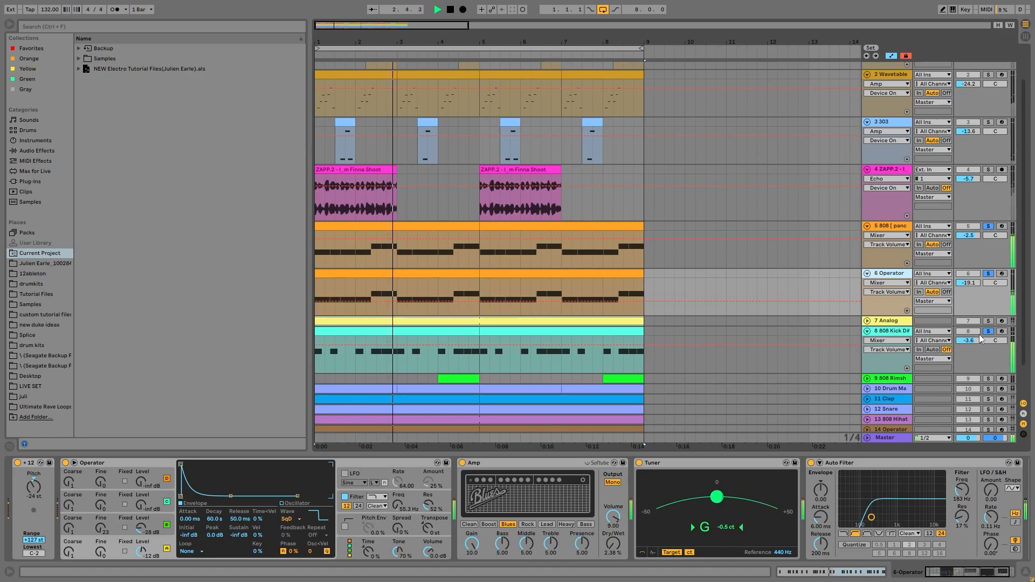
key("space")
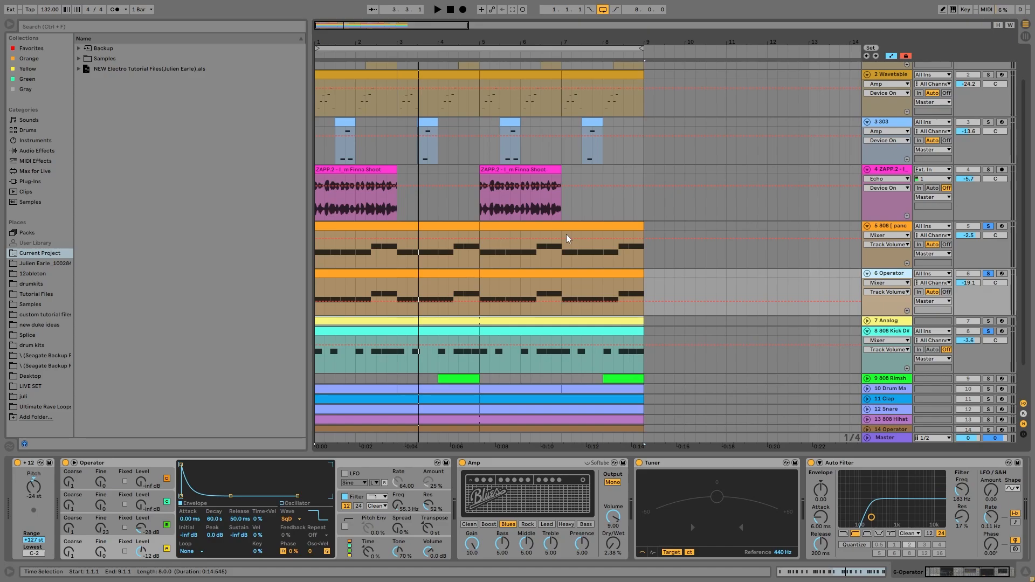
key("space")
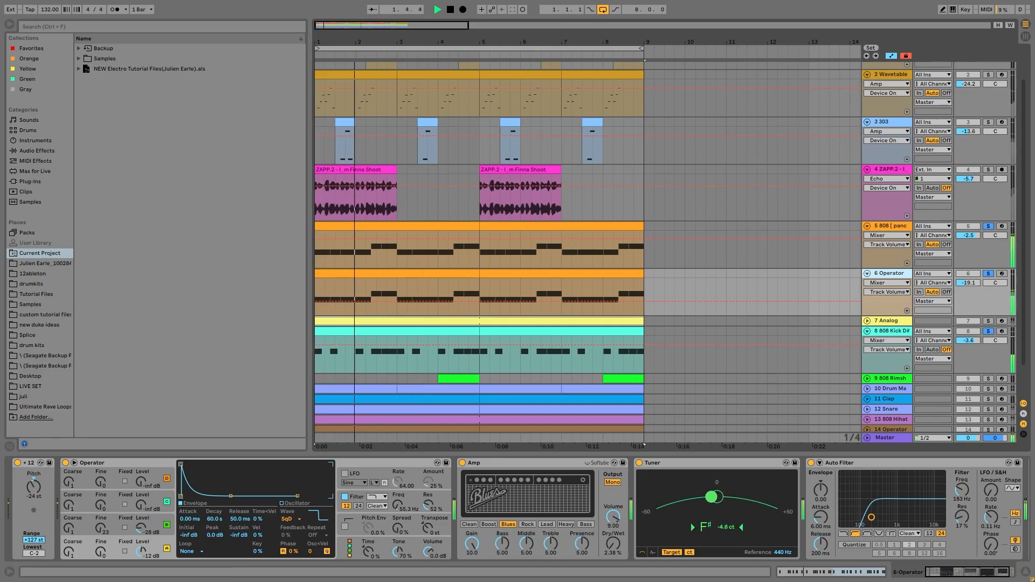
key("space")
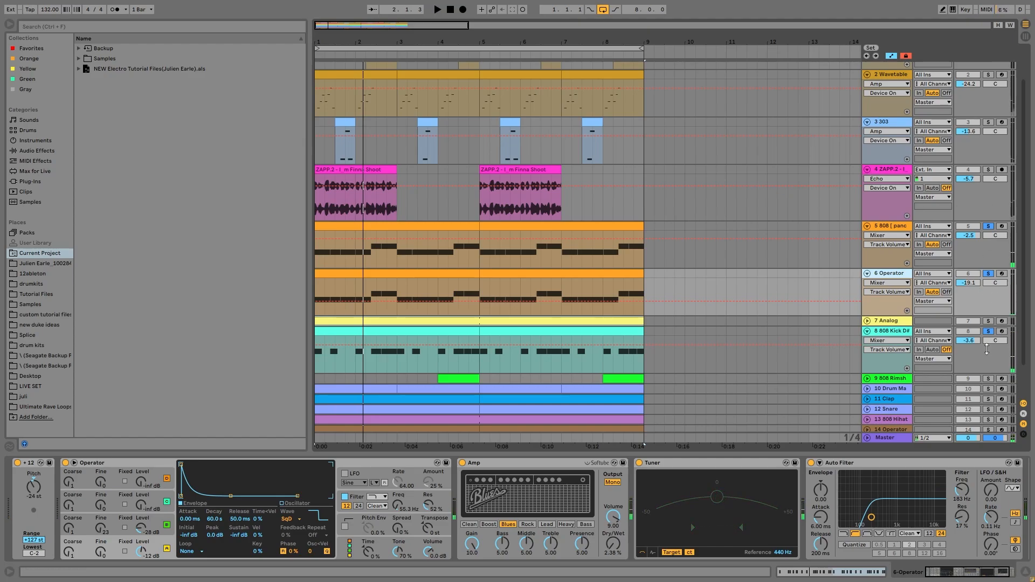
Unsolo the kick and Operator tracks, show the devices of track 5 808 and play it alone
left_click(988, 332)
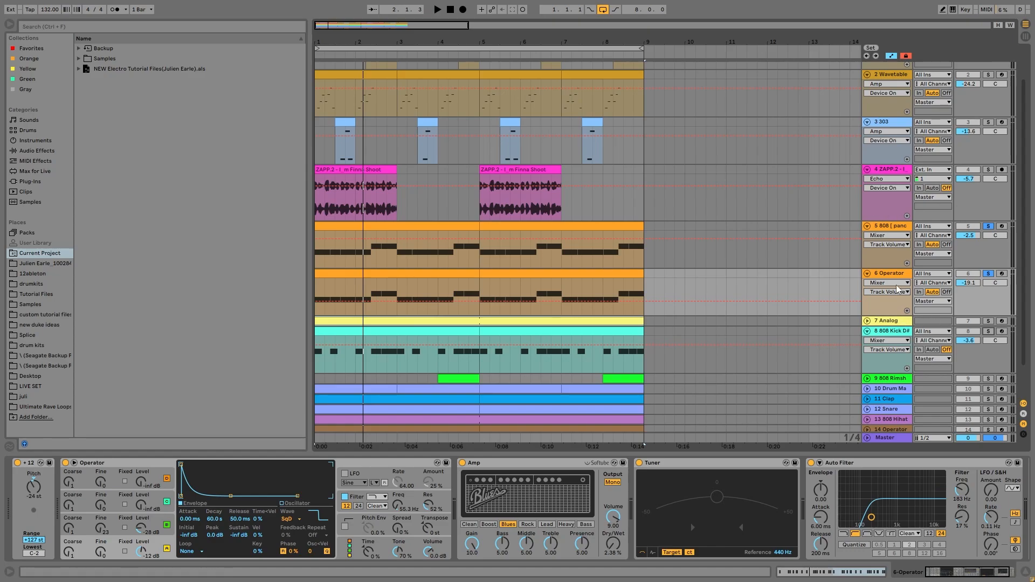
left_click(898, 227)
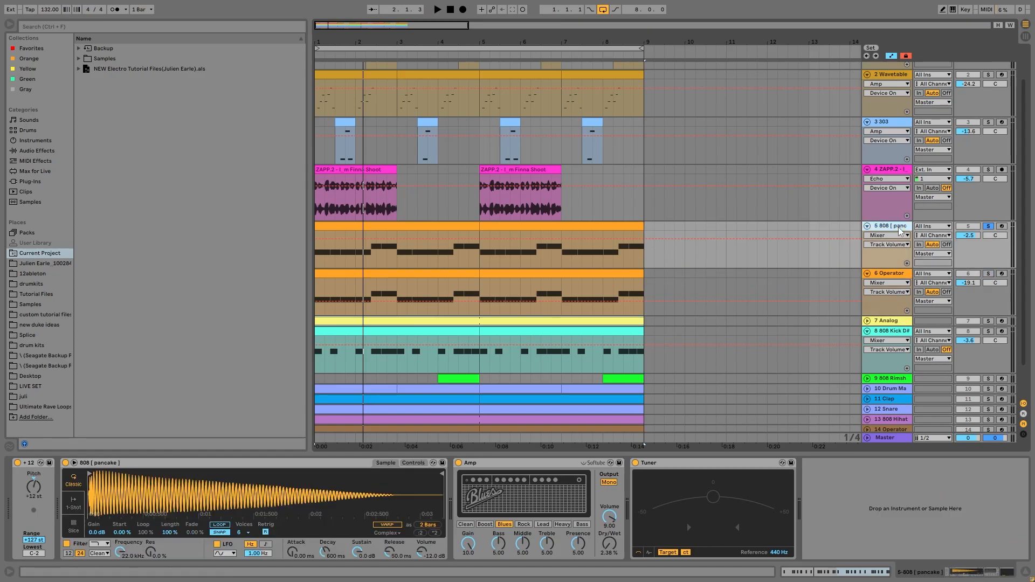
key("space")
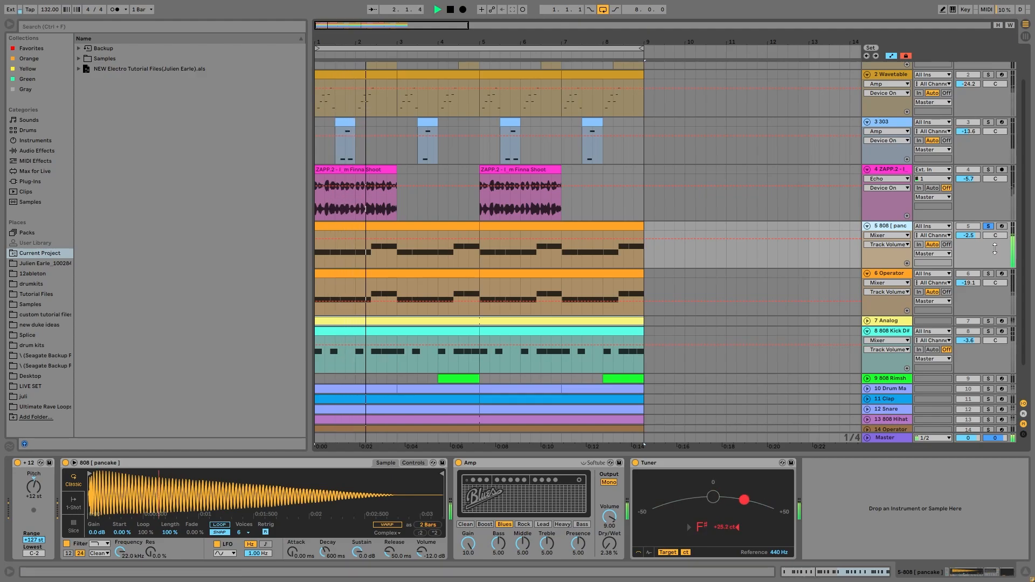
Solo track 6 Operator alongside the 808, show its devices and play the two bass layers together several times
left_click(988, 273)
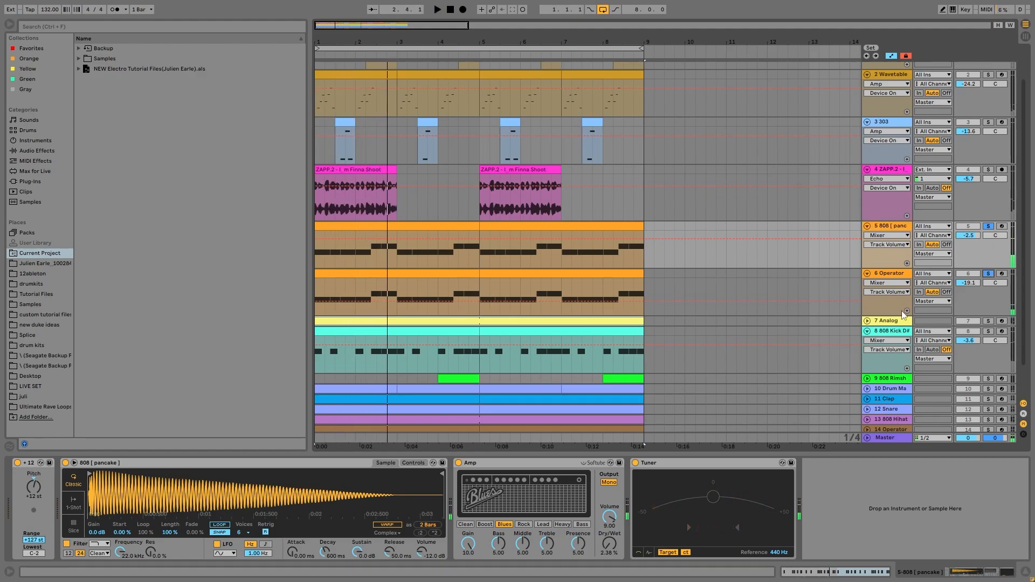
left_click(890, 276)
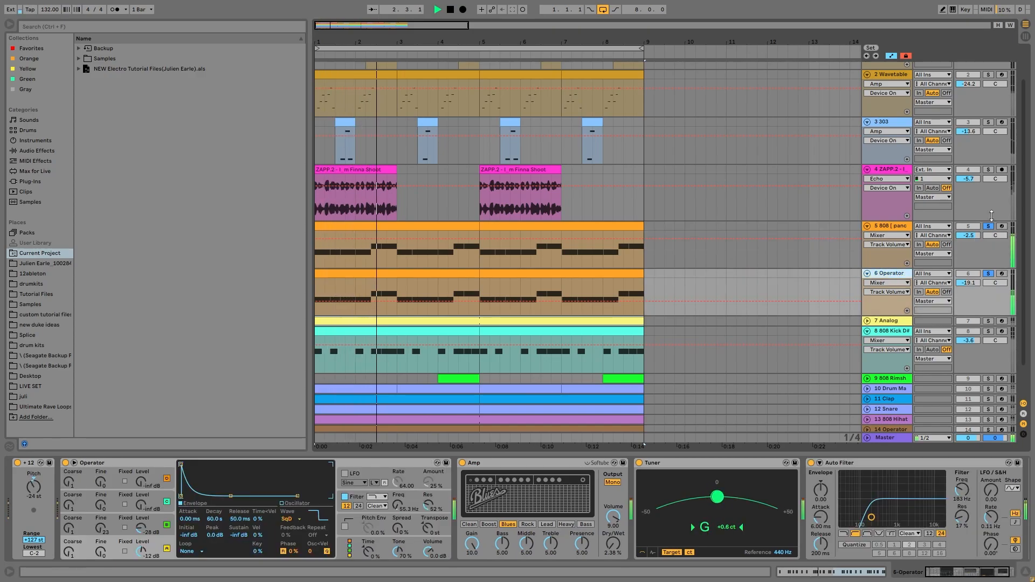
key("space")
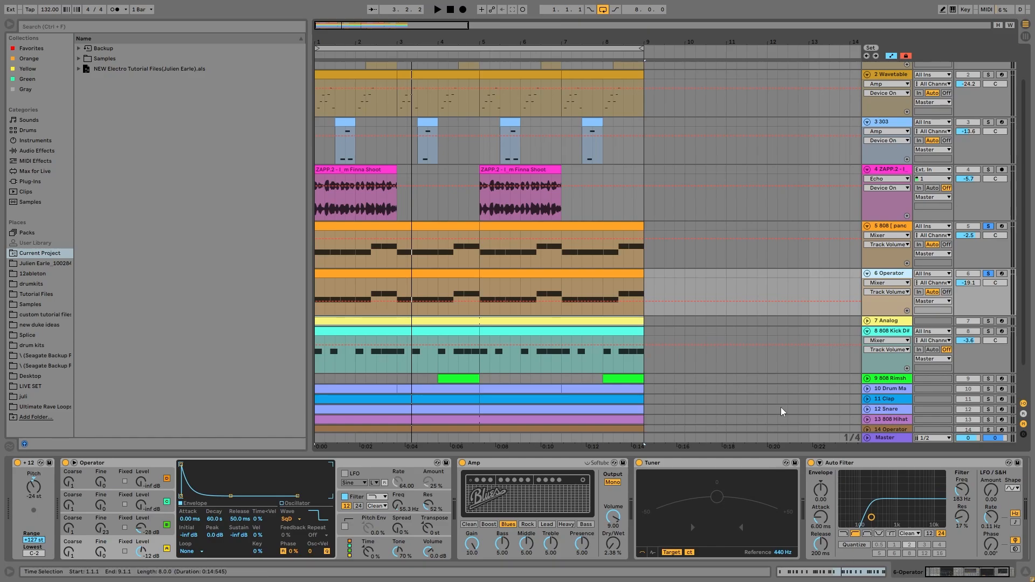
key("space")
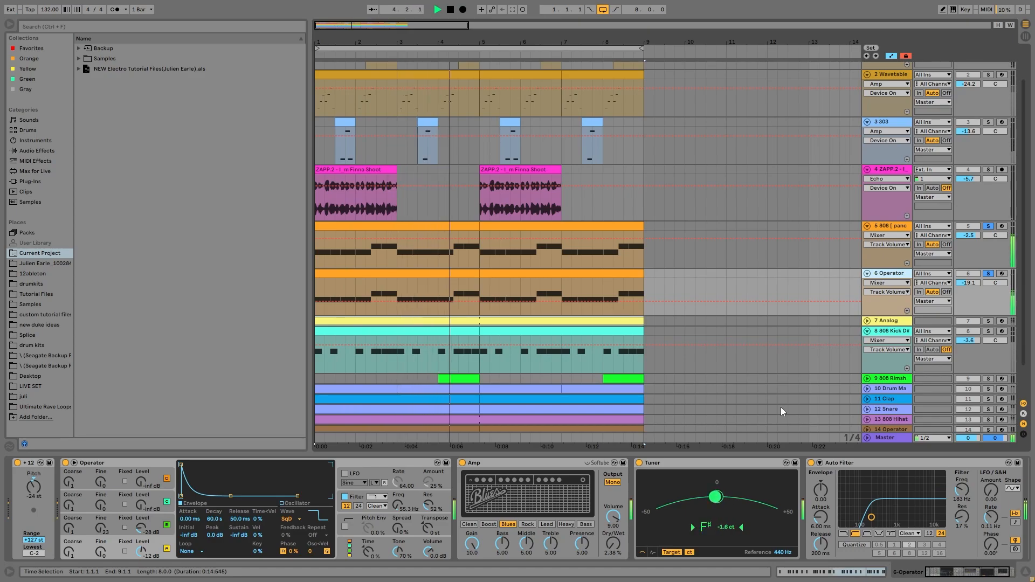
key("space")
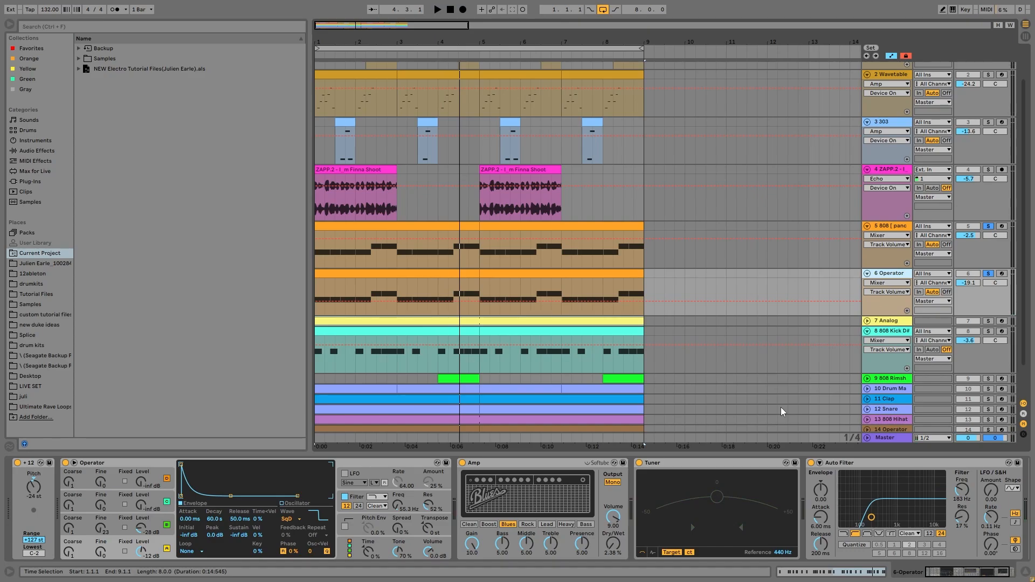
key("space")
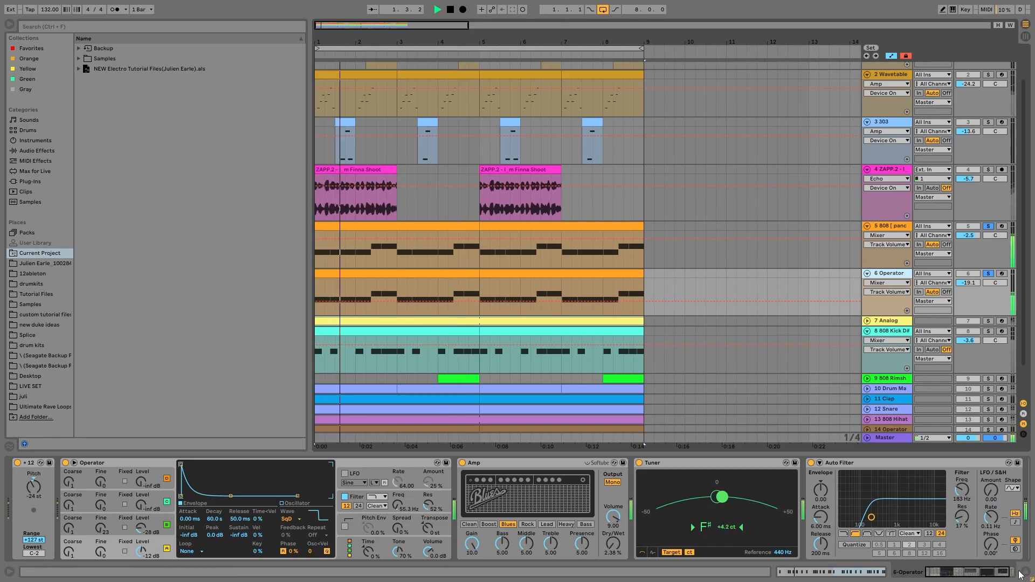
key("space")
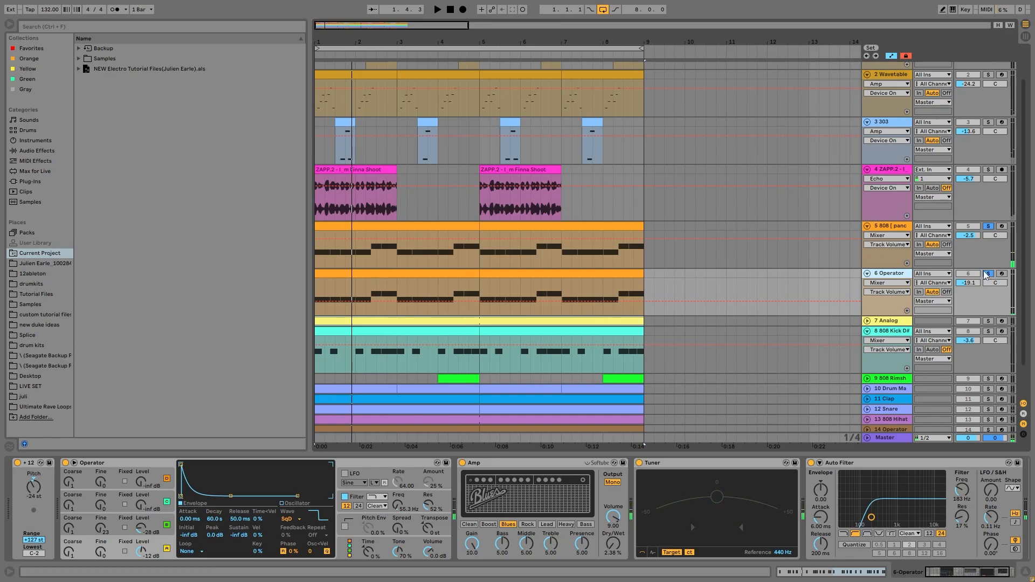
Play the 808 track alone and compare its sound with the Amp effect switched off and back on
left_click(876, 235)
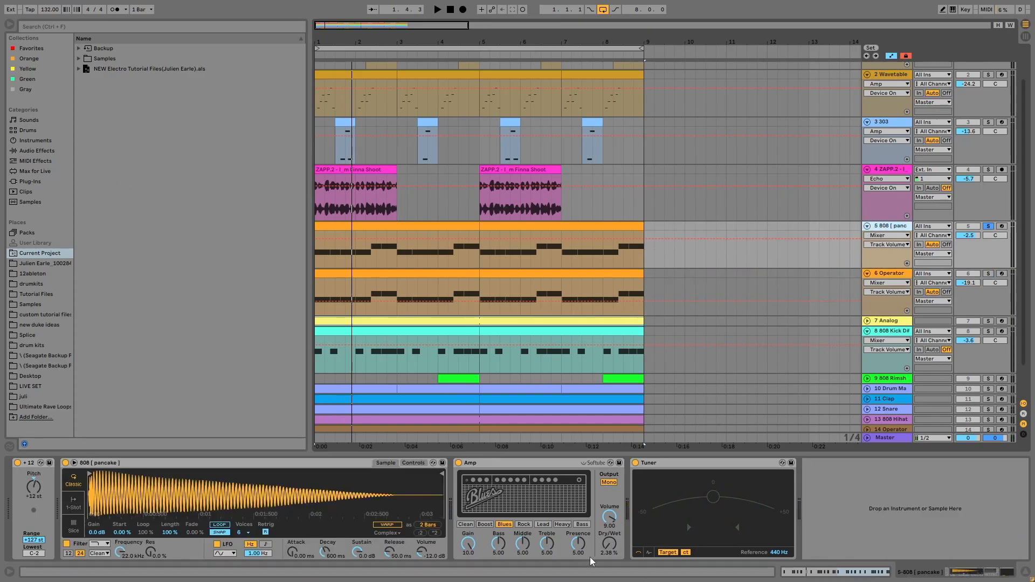
key("space")
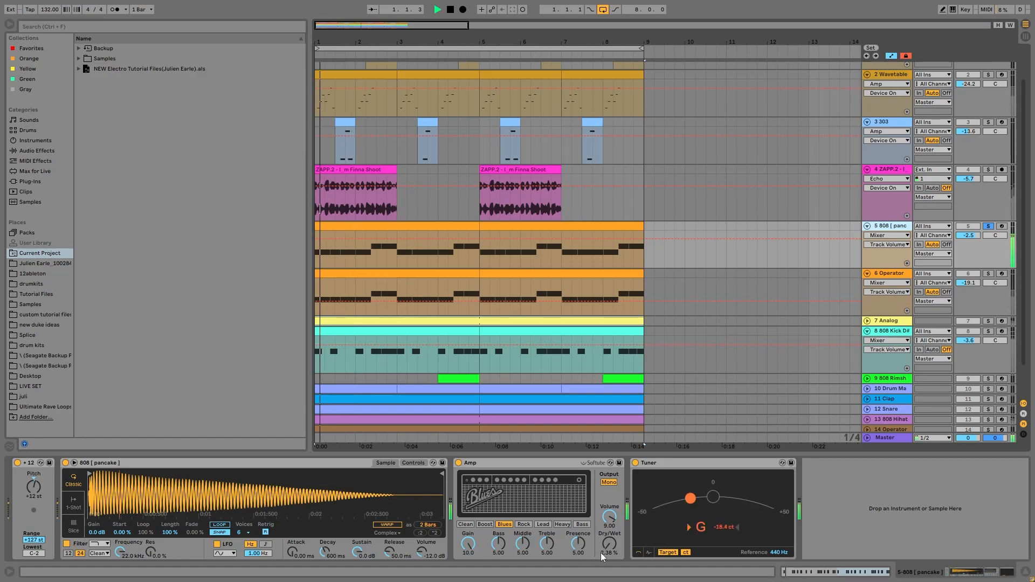
left_click(458, 462)
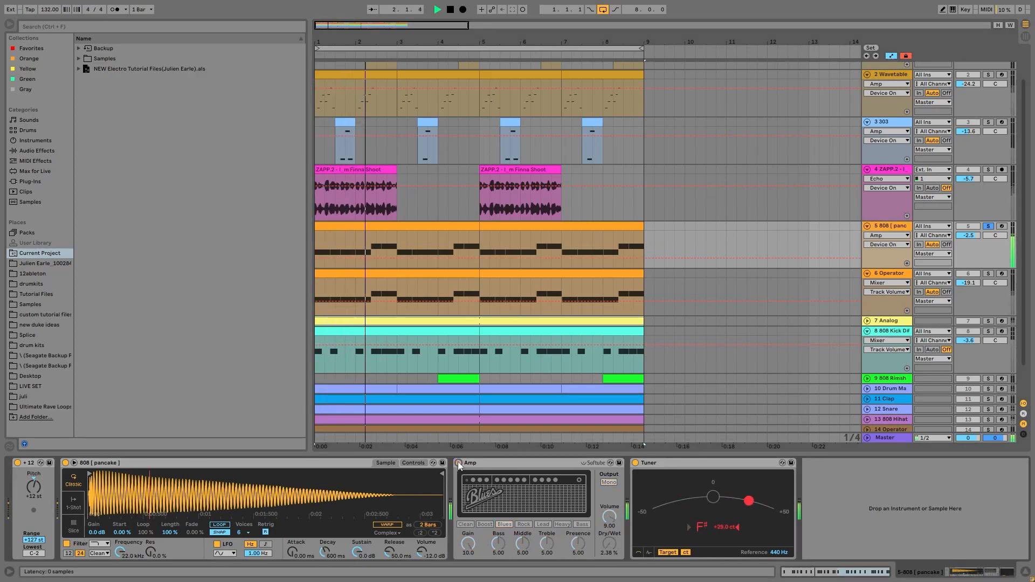
left_click(459, 463)
key("space")
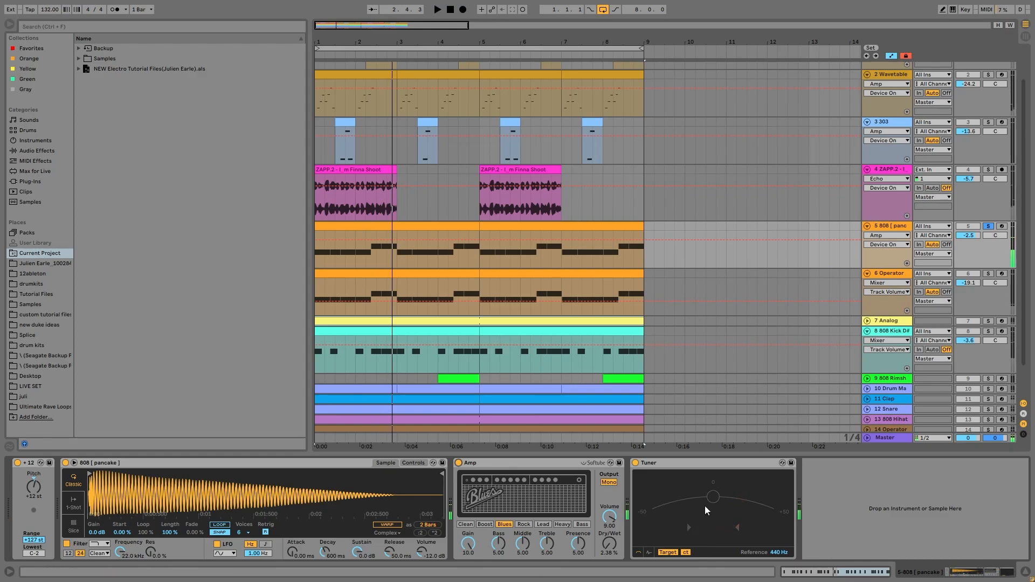
Play the 808 again, switch the solo to track 6 Operator during playback and show its devices
key("space")
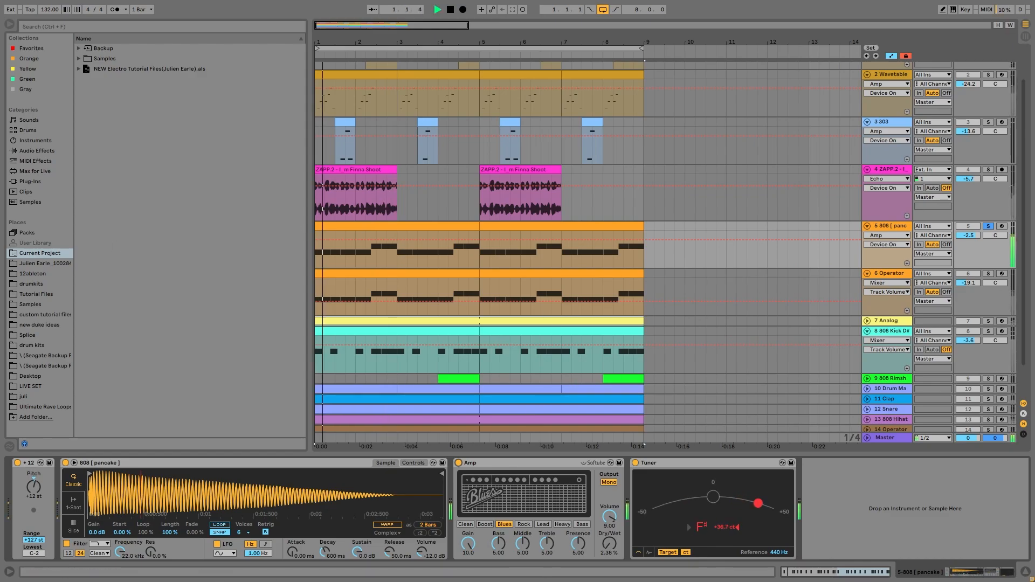
left_click(989, 273)
left_click(906, 276)
key("space")
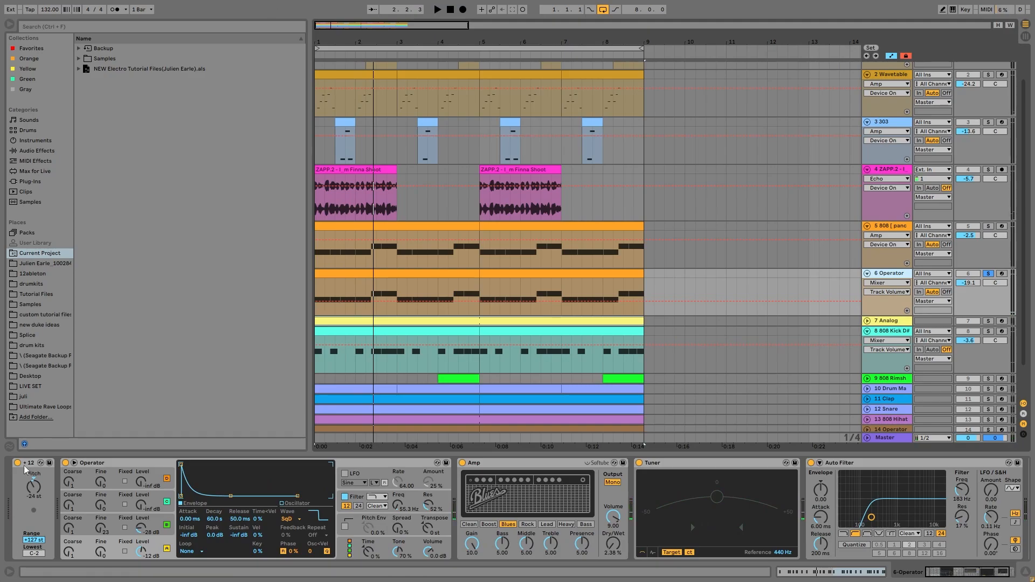
Examine Operator's oscillator B, its filter curve and filter envelope while auditioning the track, and review the Amp, Tuner and Auto Filter devices
left_click(141, 529)
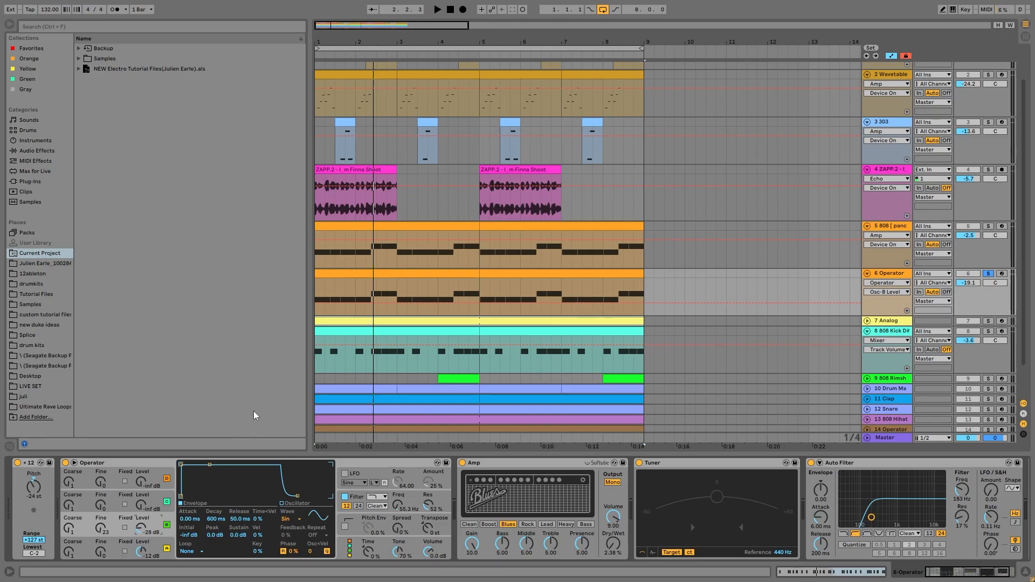
key("space")
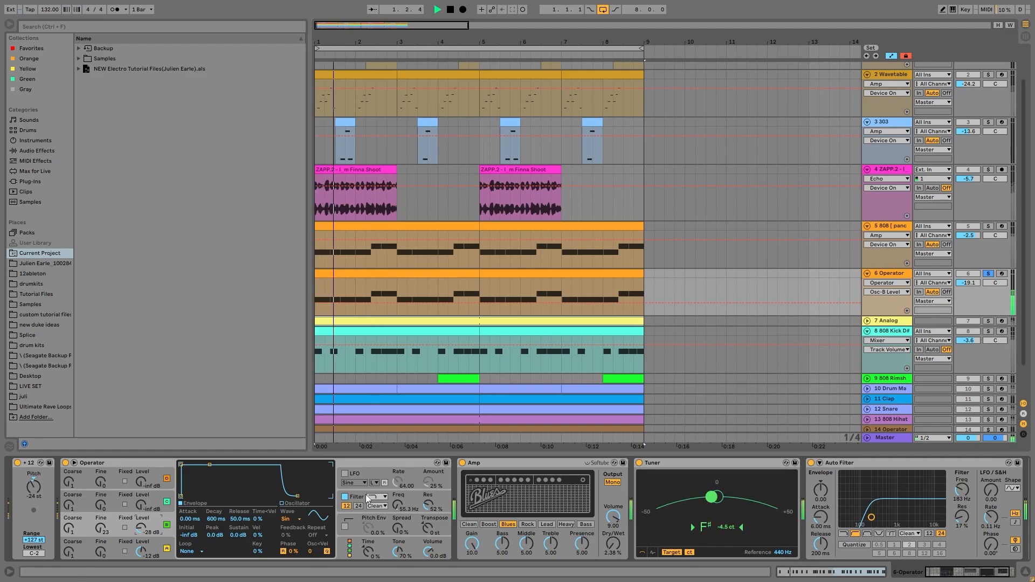
left_click(366, 494)
key("space")
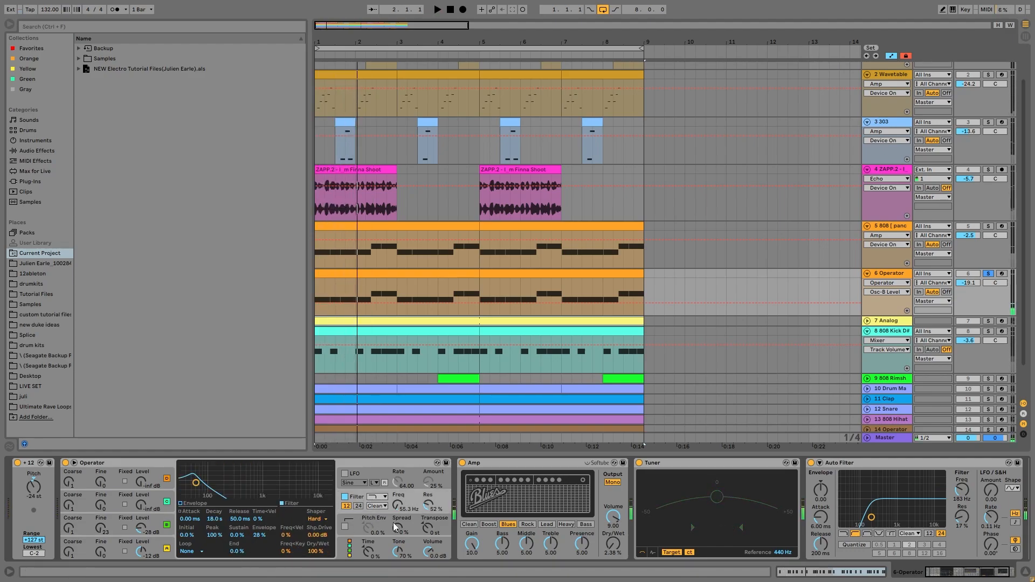
left_click(193, 504)
key("space")
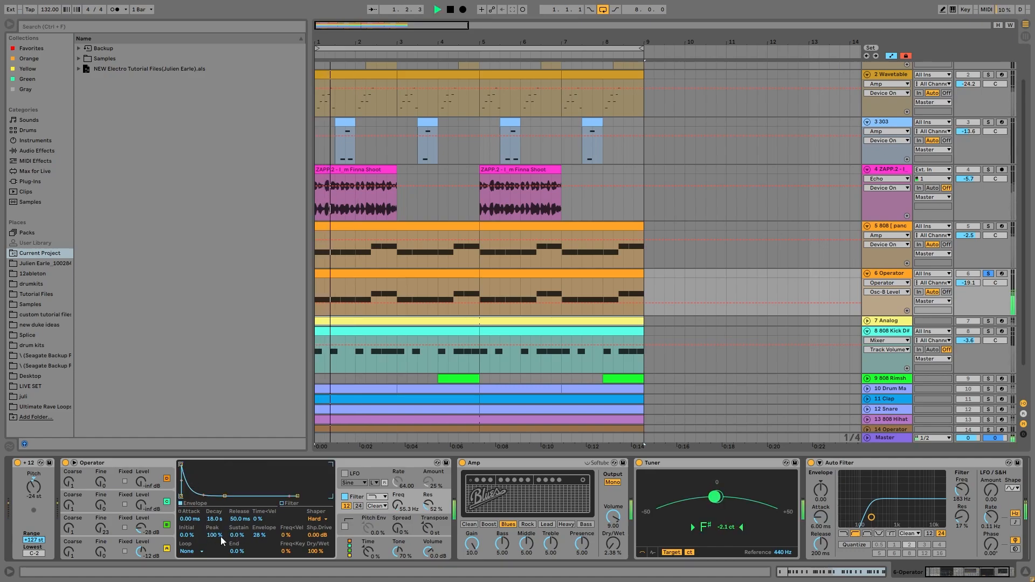
key("space")
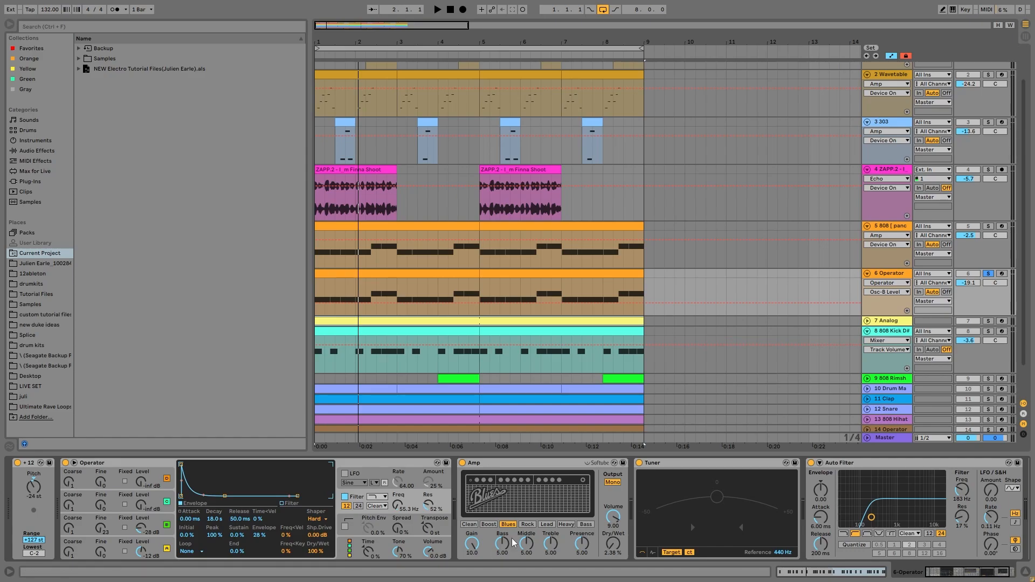
scroll(514, 541, "right", 2)
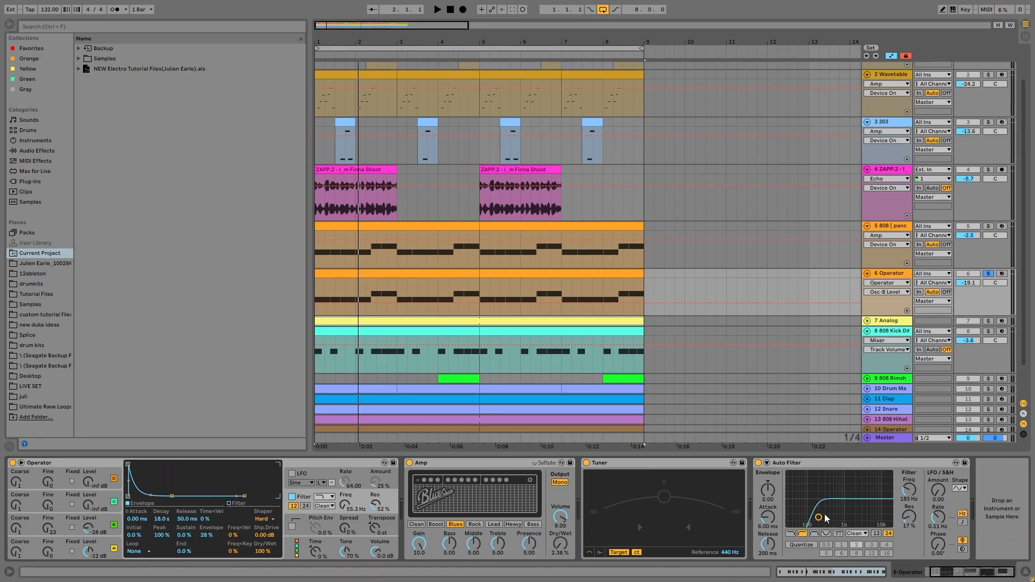
Solo the 808 track together with track 6 Operator and play both from bar 1
left_click(988, 226)
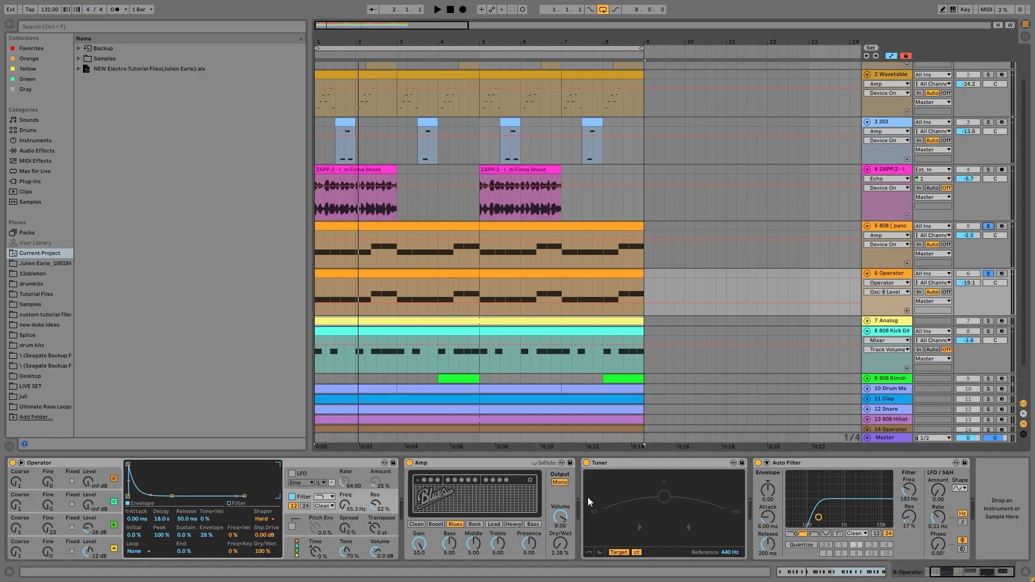
key("space")
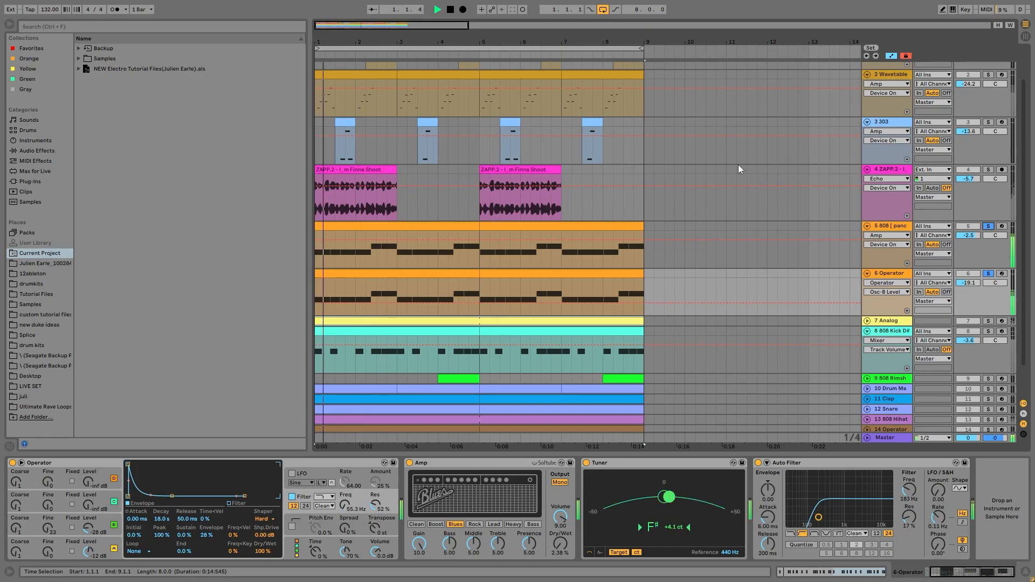
Stop playback, solo tracks 7 Analog through 15 Noise Perc together and play them from bar 1
scroll(876, 273, "down", 2)
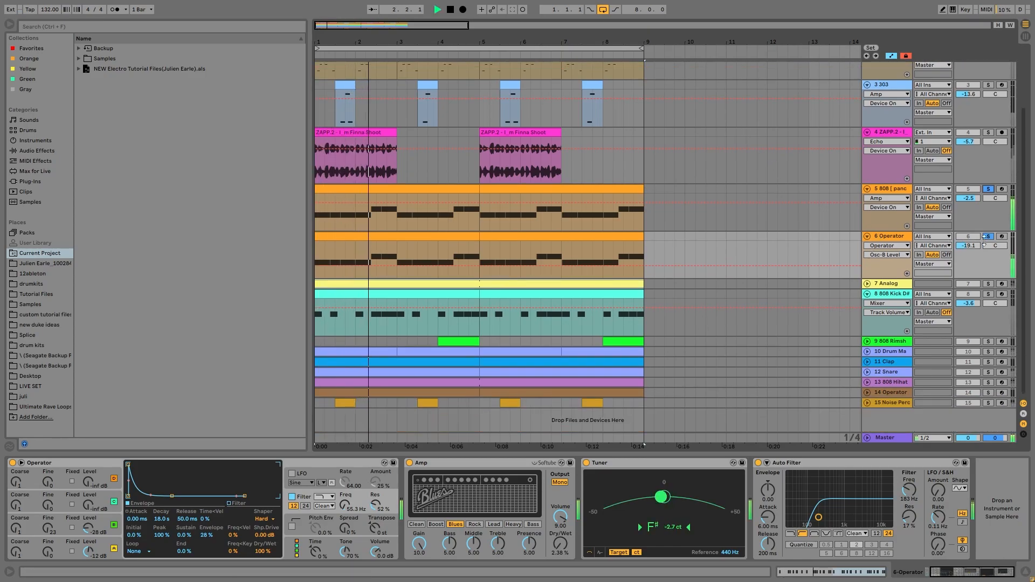
key("space")
left_click(879, 284)
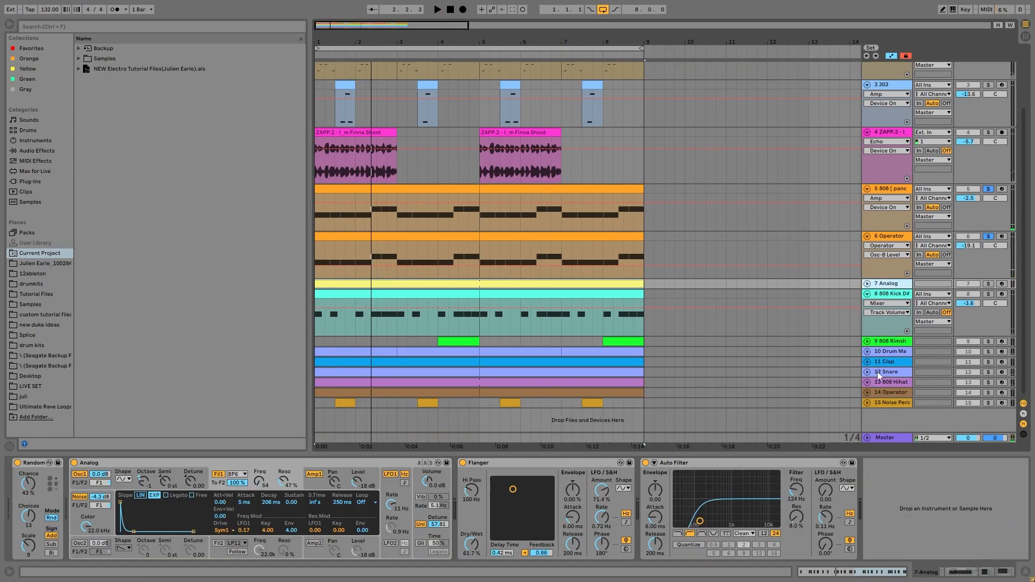
left_click(885, 403)
left_click(988, 283)
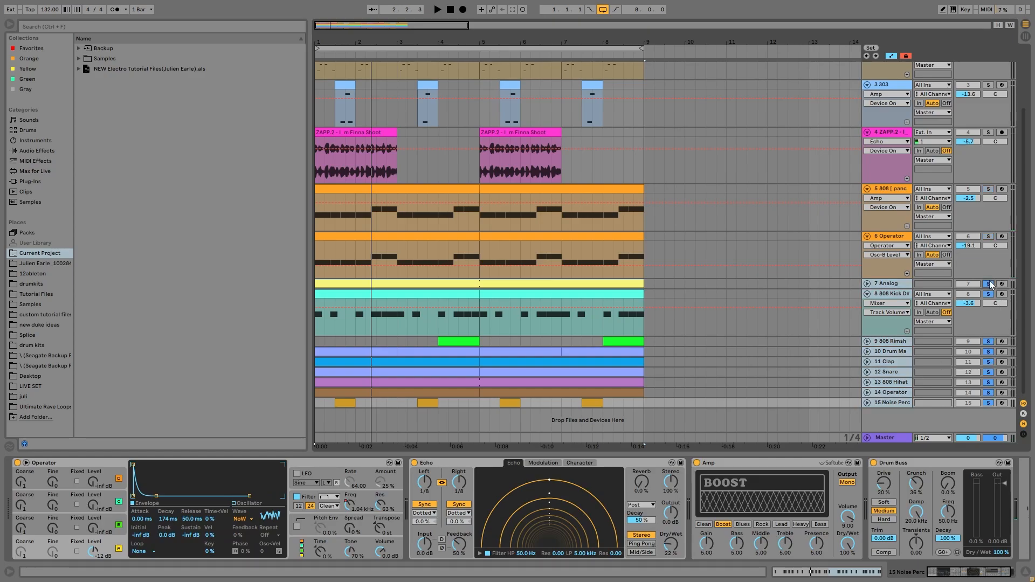
key("space")
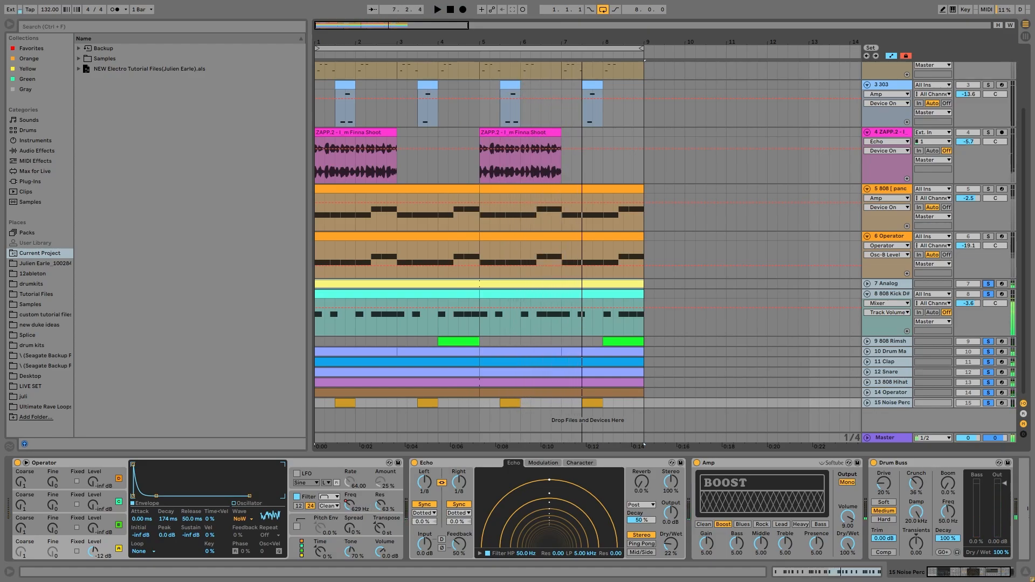
Reduce the solo to the 8 808 Kick and 12 Snare tracks and play them together
left_click(888, 291)
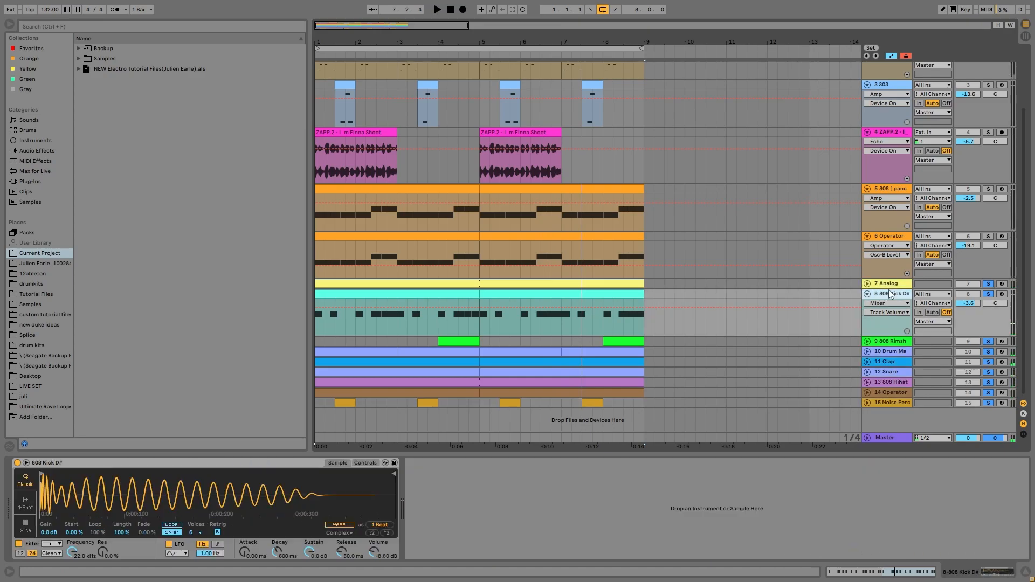
left_click(989, 295)
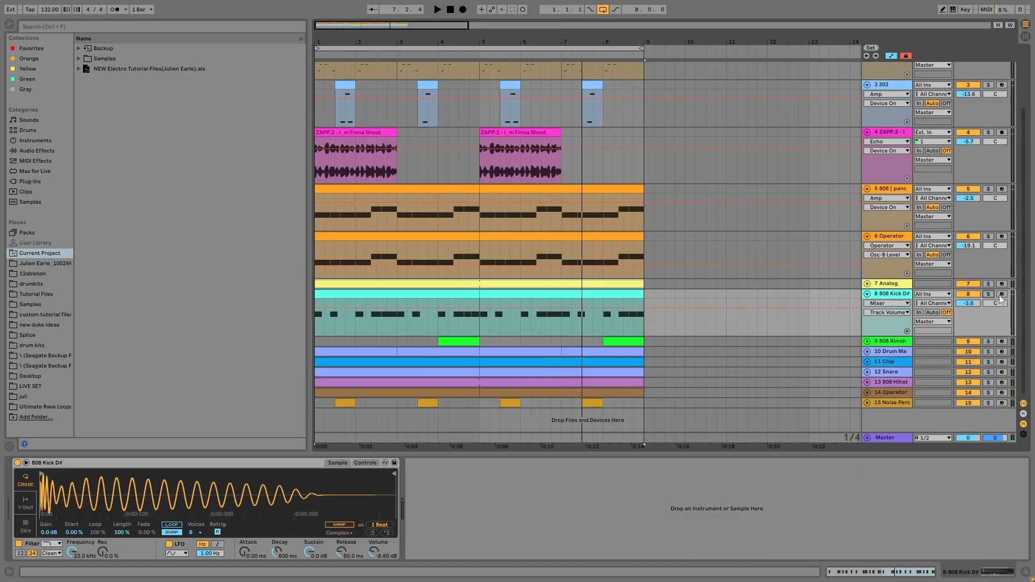
left_click(988, 294)
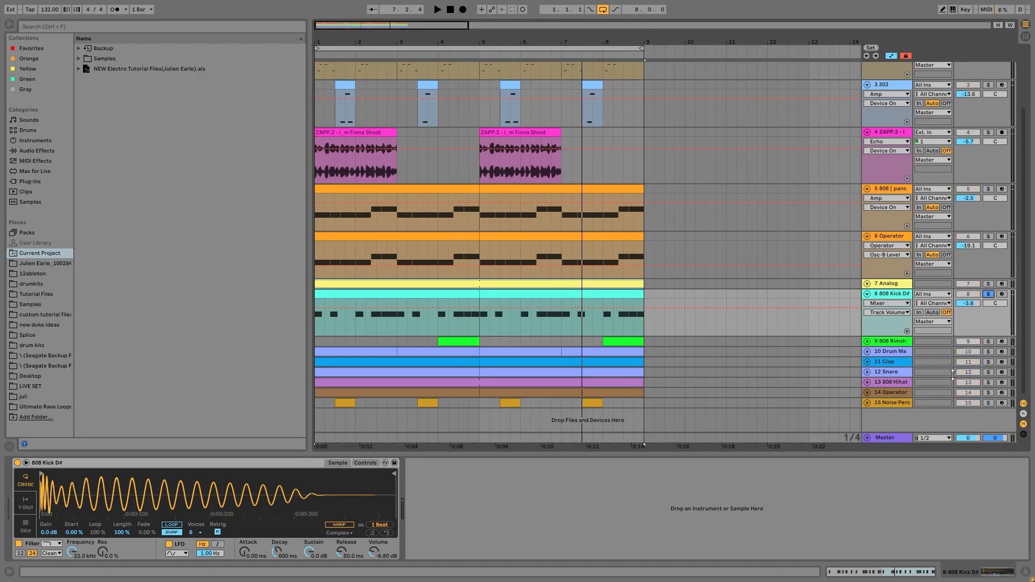
left_click(989, 372)
key("space")
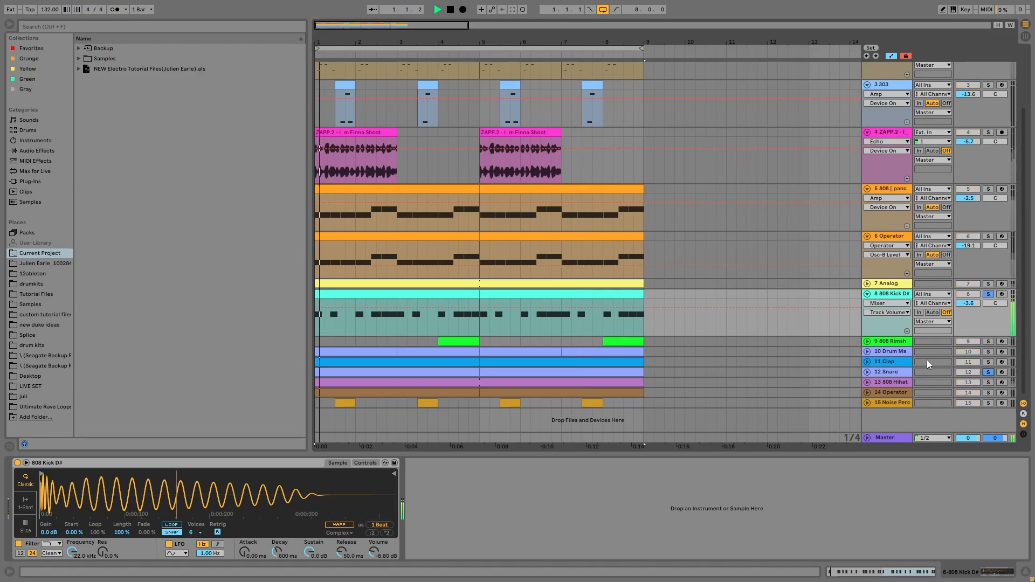
Unfold the 12 Snare track, compare the kick and snare sample devices, and replay both parts
left_click(868, 369)
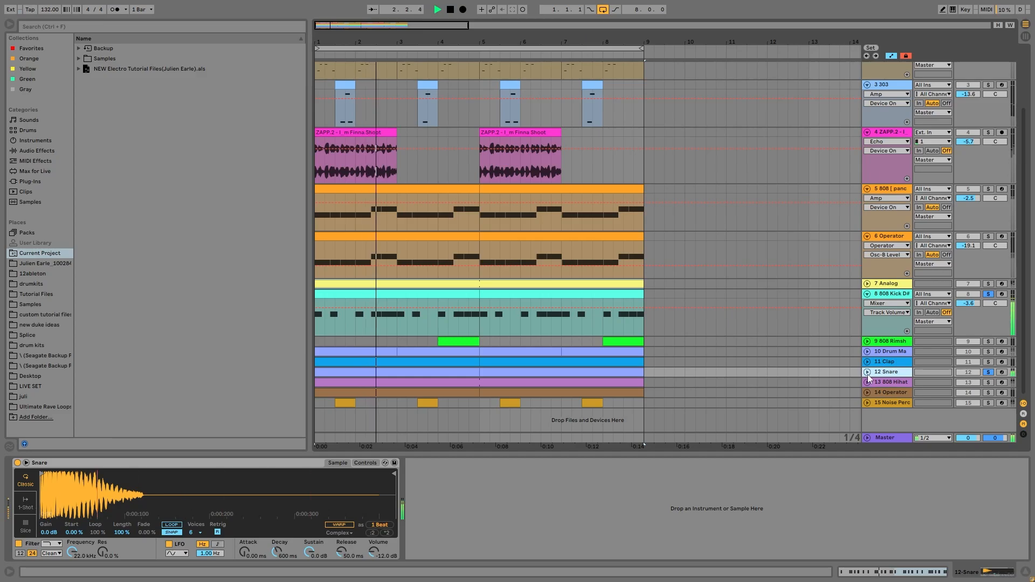
left_click(867, 372)
left_click(891, 302)
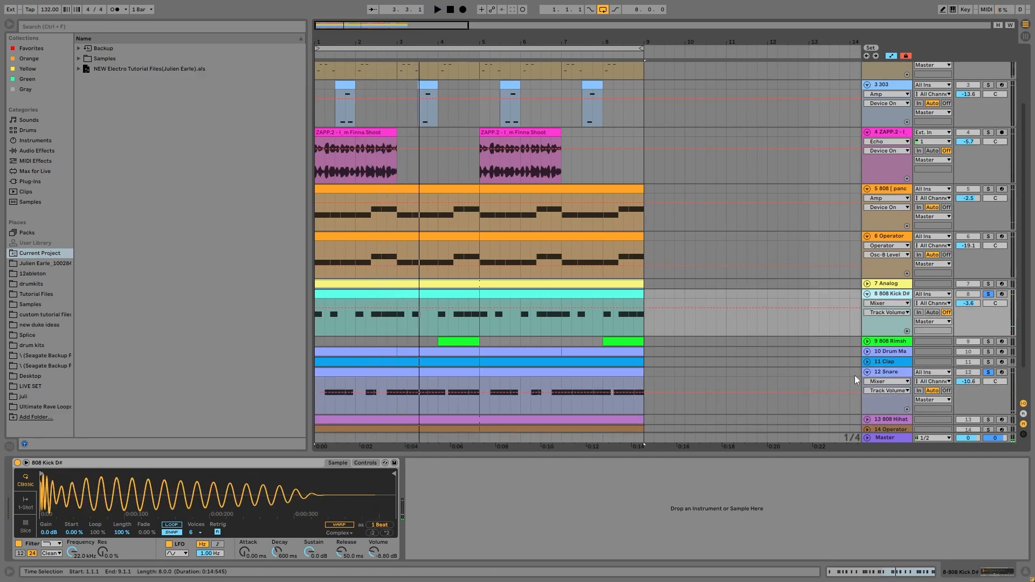
left_click(893, 372)
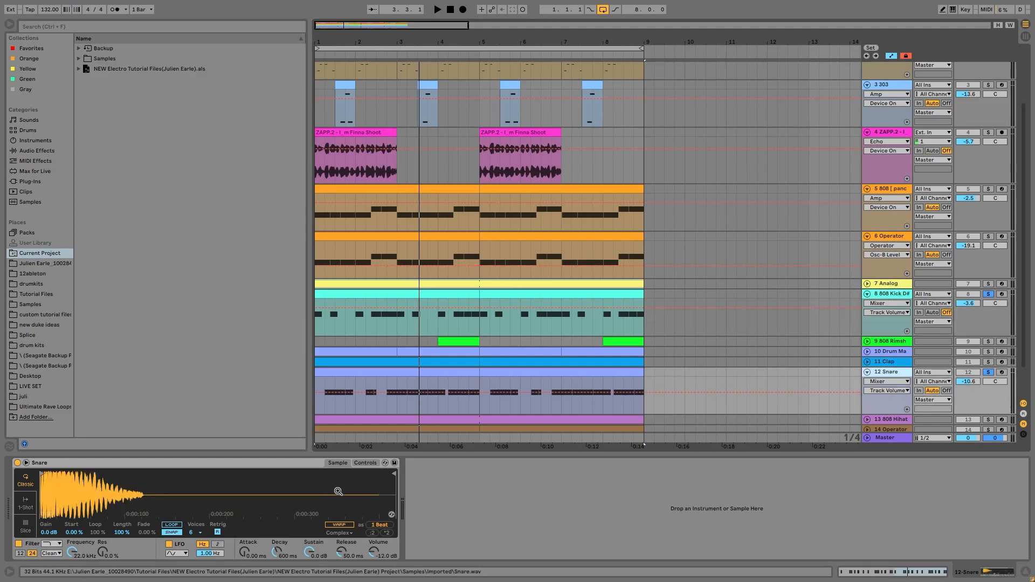
key("space")
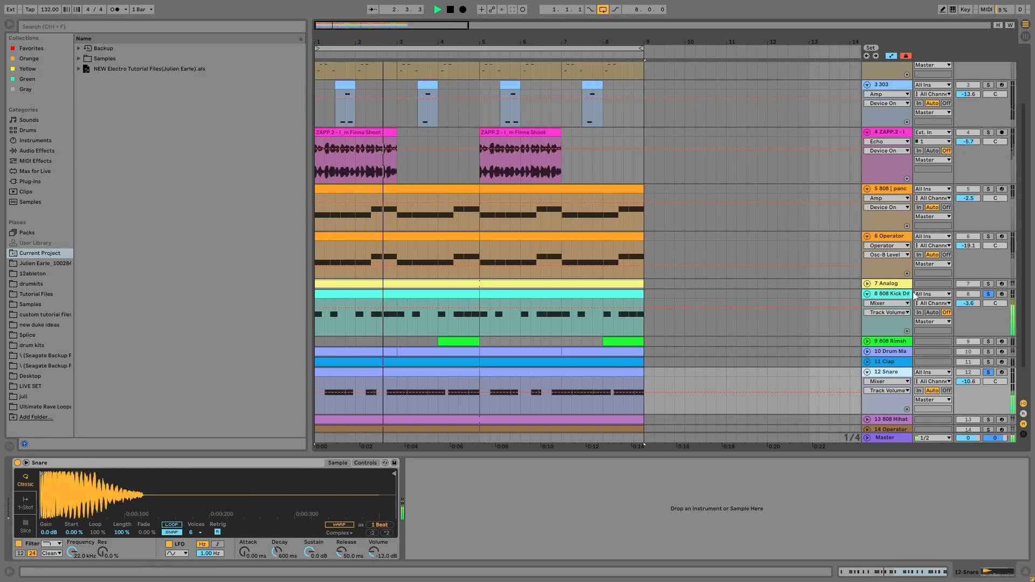
Add the 13 808 Hihat track to the solo, unfold it and play it with the kick and snare
scroll(862, 316, "down", 2)
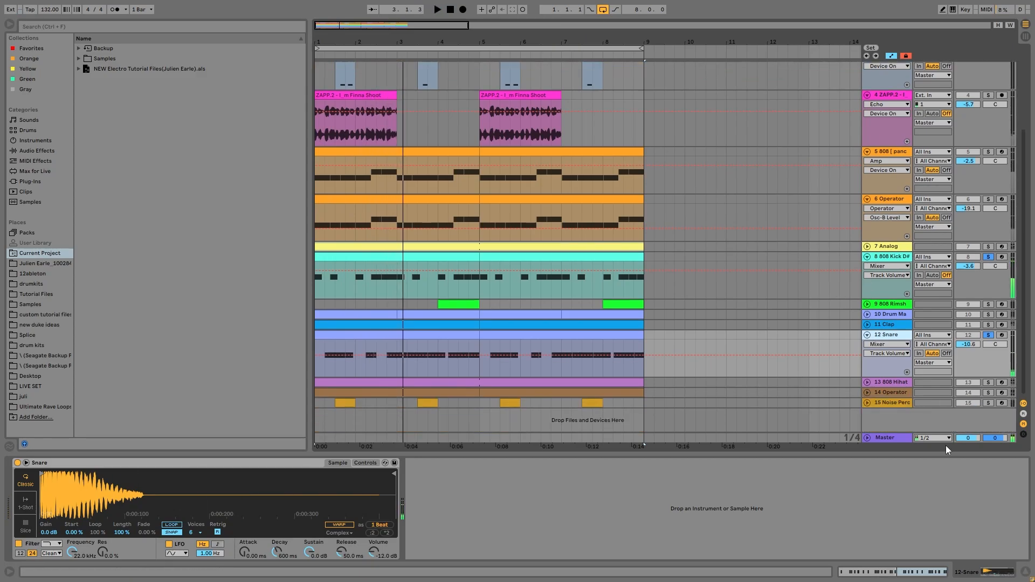
left_click(992, 380)
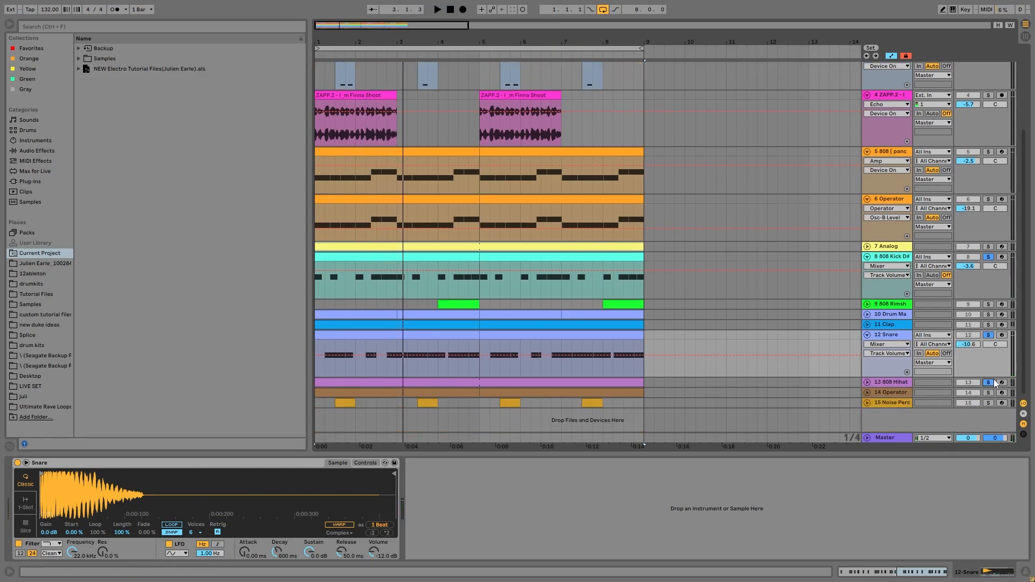
key("space")
left_click(867, 381)
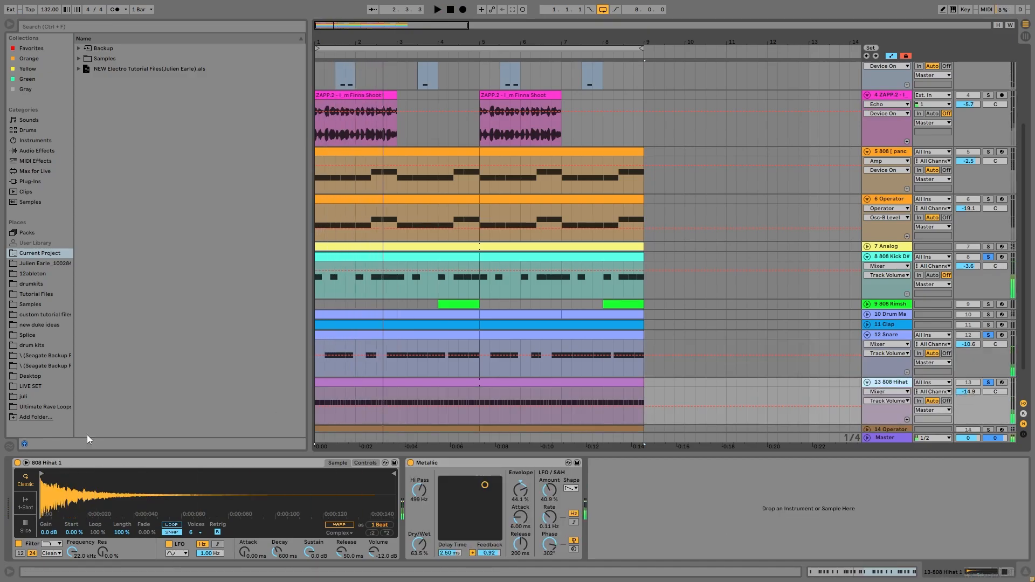
key("space")
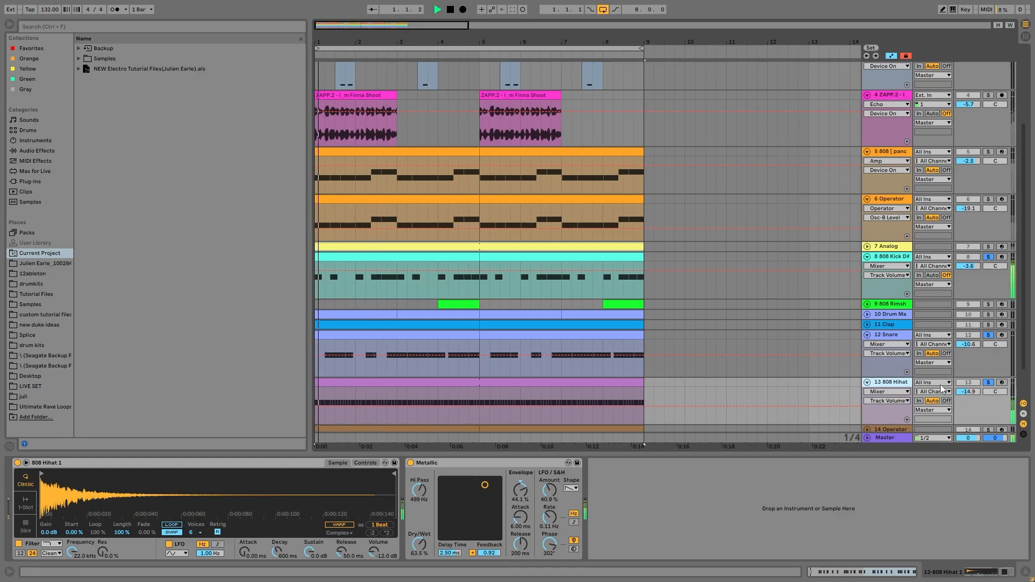
Set the 808 Hihat track's volume to -14.5 dB and replay the kick, snare and hi-hat together
left_click_drag(963, 394, 963, 391)
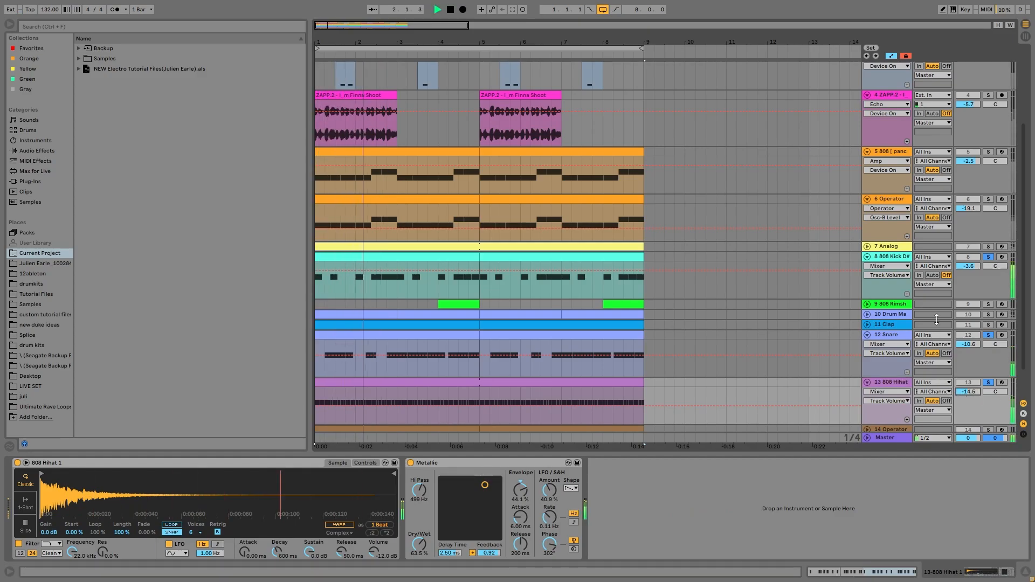
key("space")
key("space")
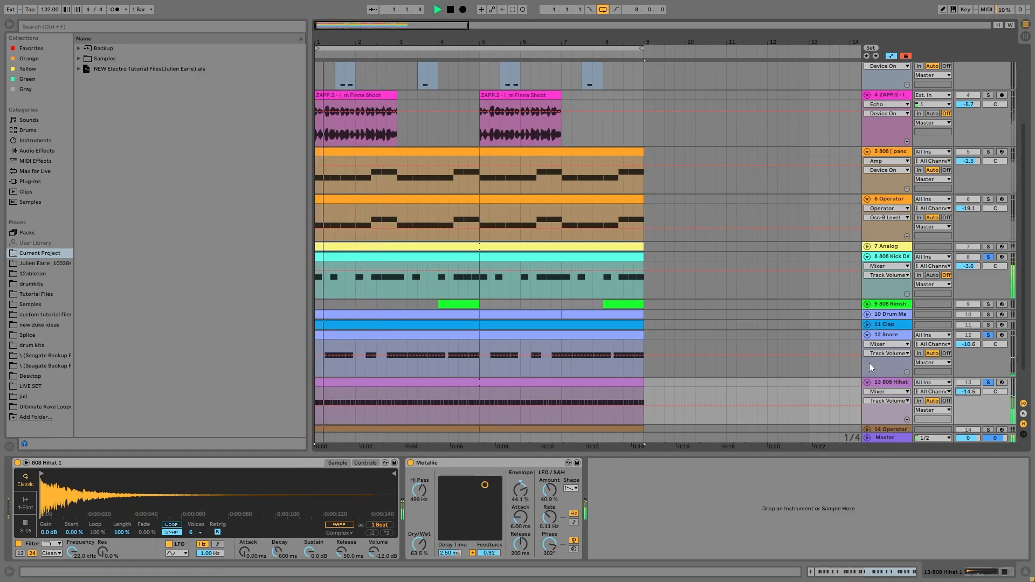
scroll(869, 363, "down", 1)
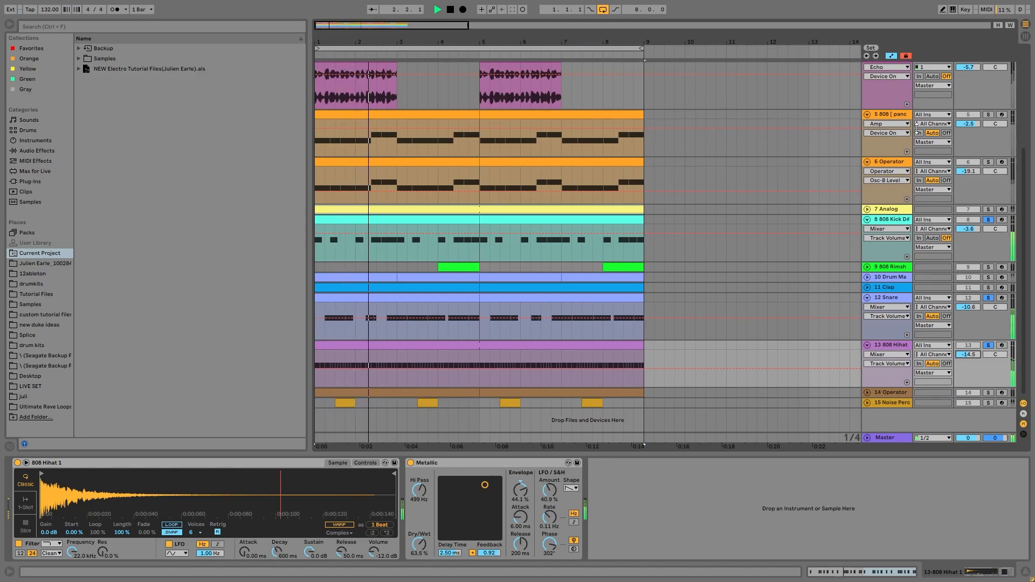
key("space")
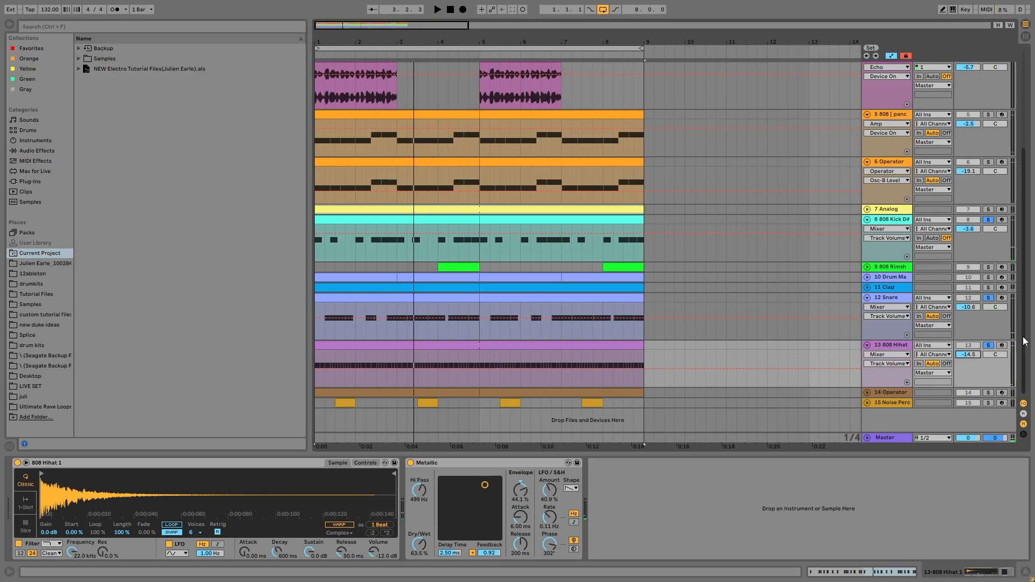
key("space")
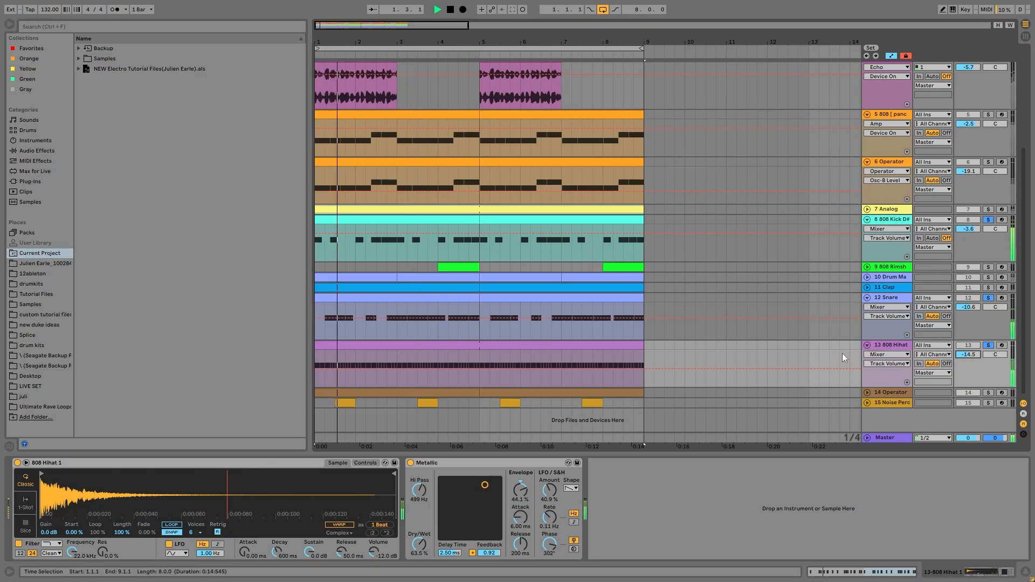
key("space")
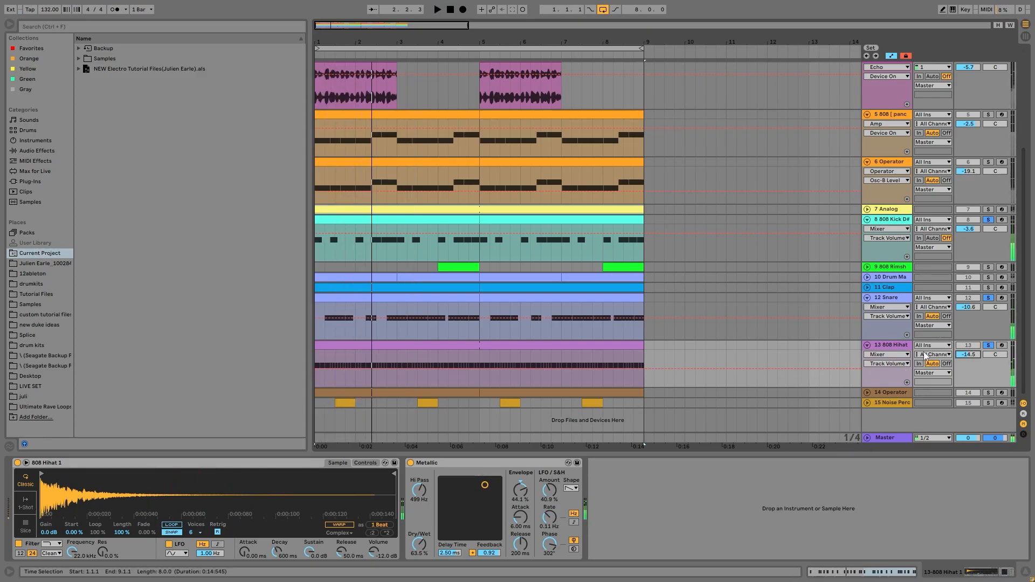
Unfold the 11 Clap, 10 Drum Machine Snare and 9 808 Rimshot tracks to show their notes
left_click(867, 287)
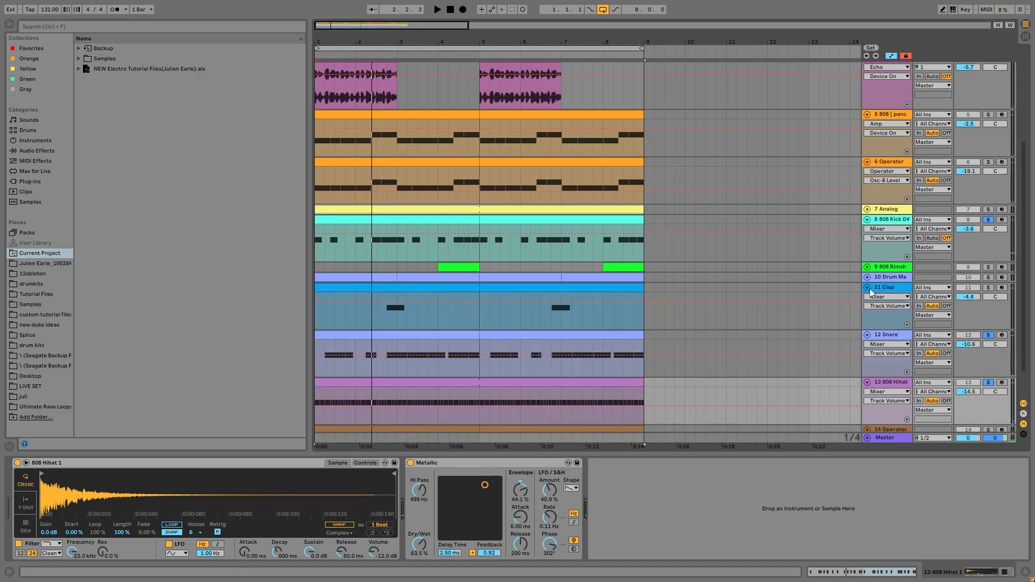
left_click(867, 278)
left_click(868, 266)
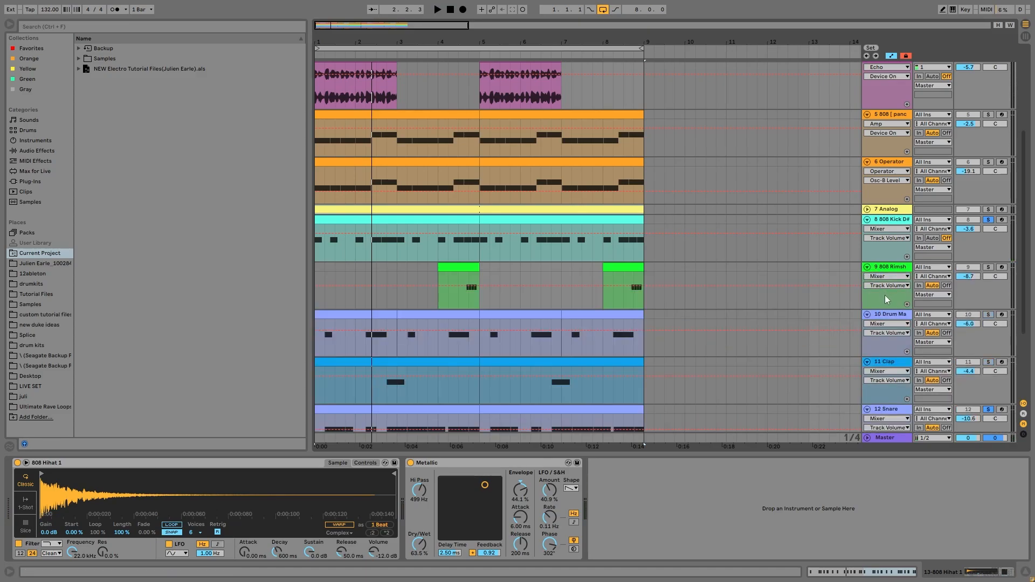
scroll(885, 295, "down", 2)
scroll(993, 308, "down", 1)
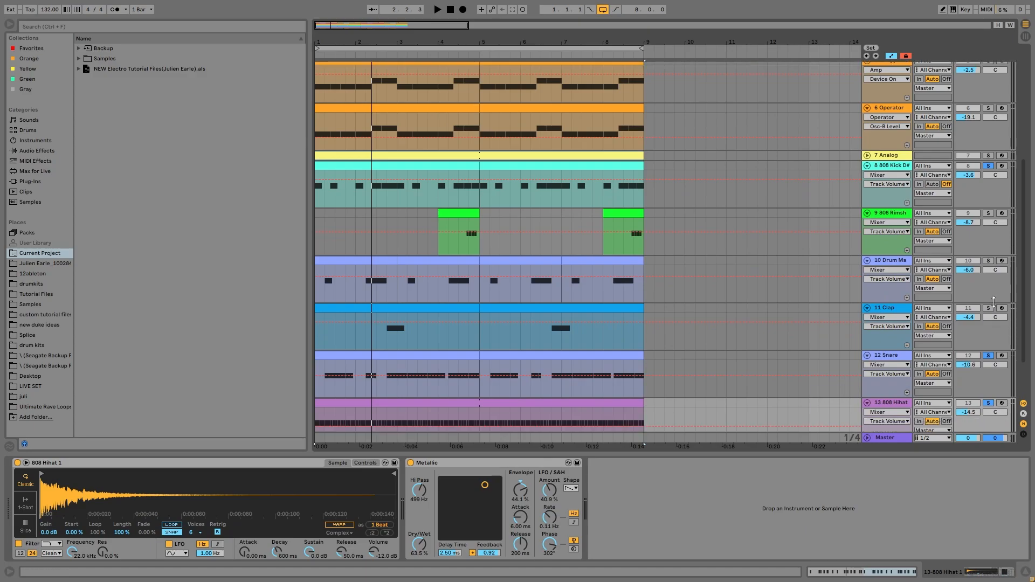
Add the rimshot, drum machine snare and clap tracks to the solo and play, showing the Drum Machine Snare's devices
left_click(988, 261)
key("space")
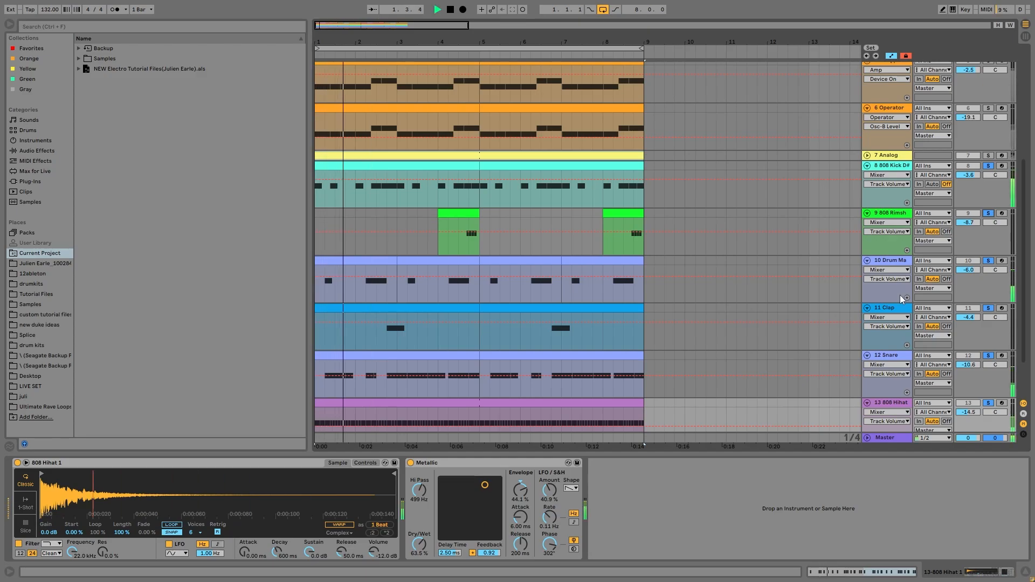
left_click(896, 312)
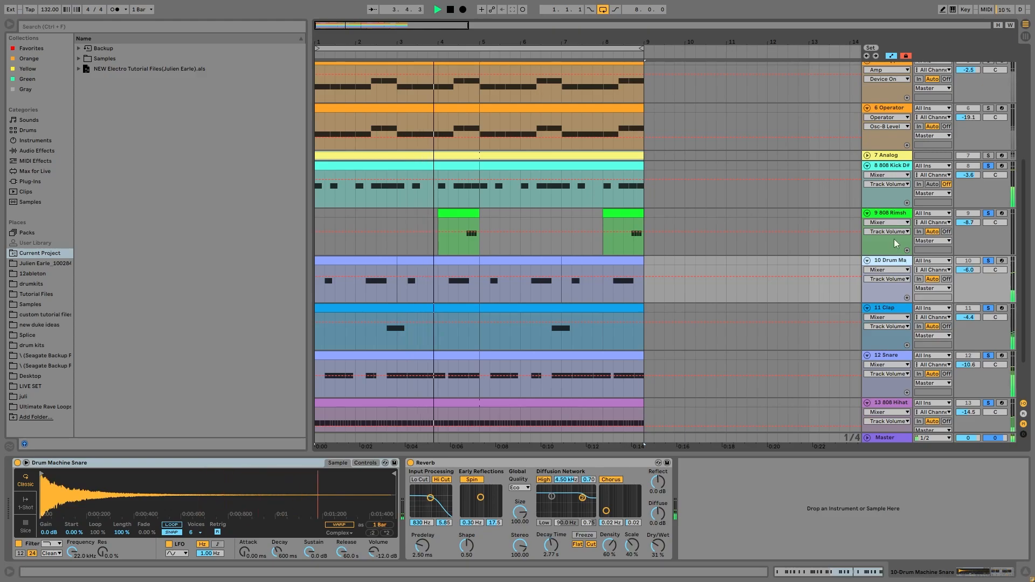
key("space")
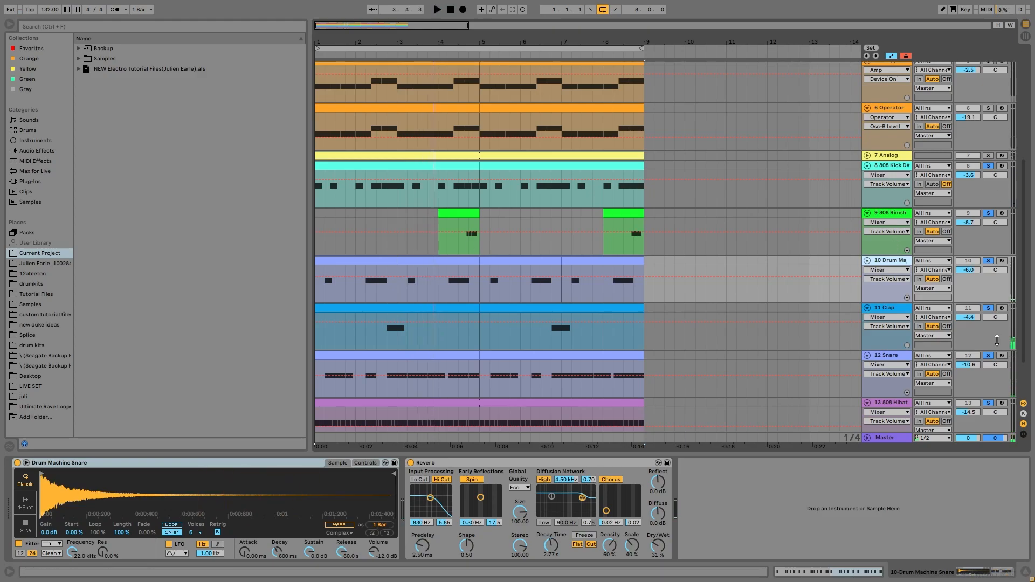
Inspect the Clap and Drum Machine Snare devices, including their Reverbs, and play the soloed drums from bar 2
left_click(895, 310)
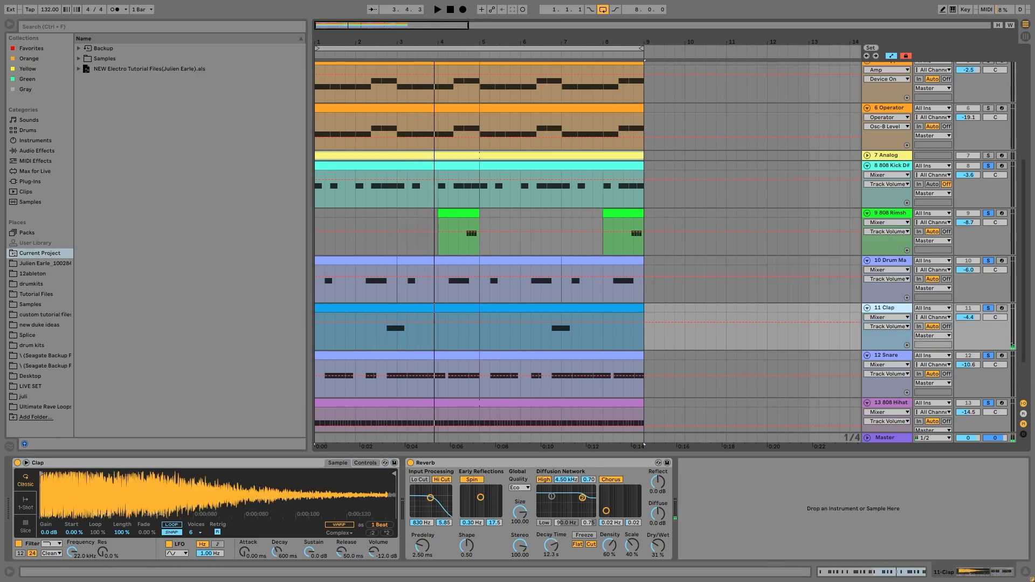
left_click(889, 264)
left_click(357, 300)
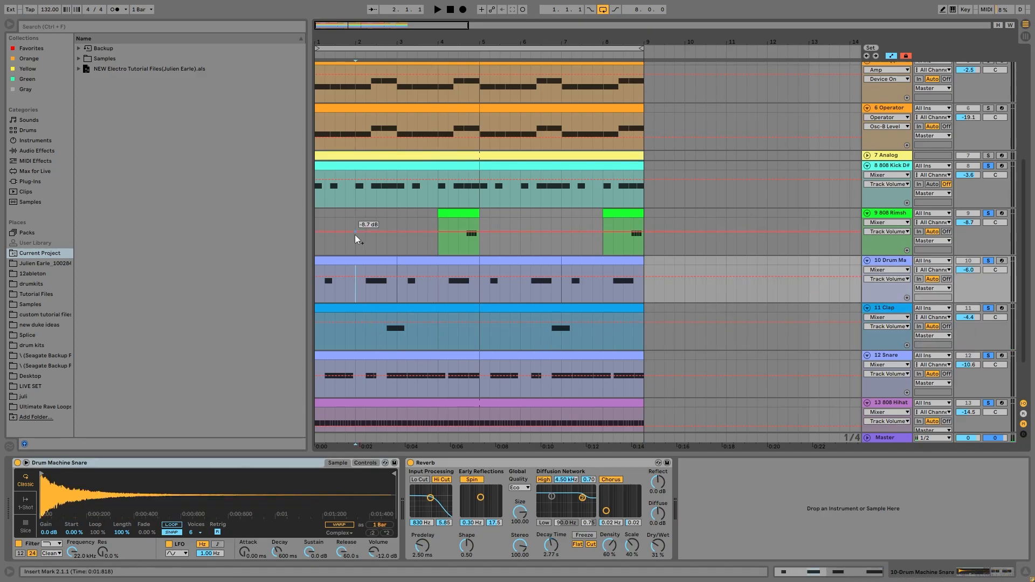
key("space")
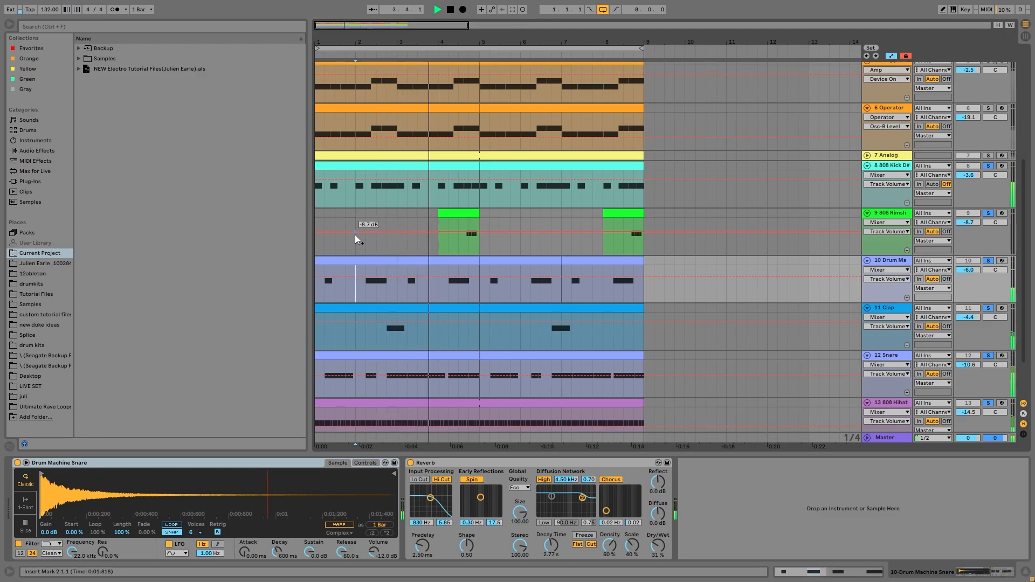
key("space")
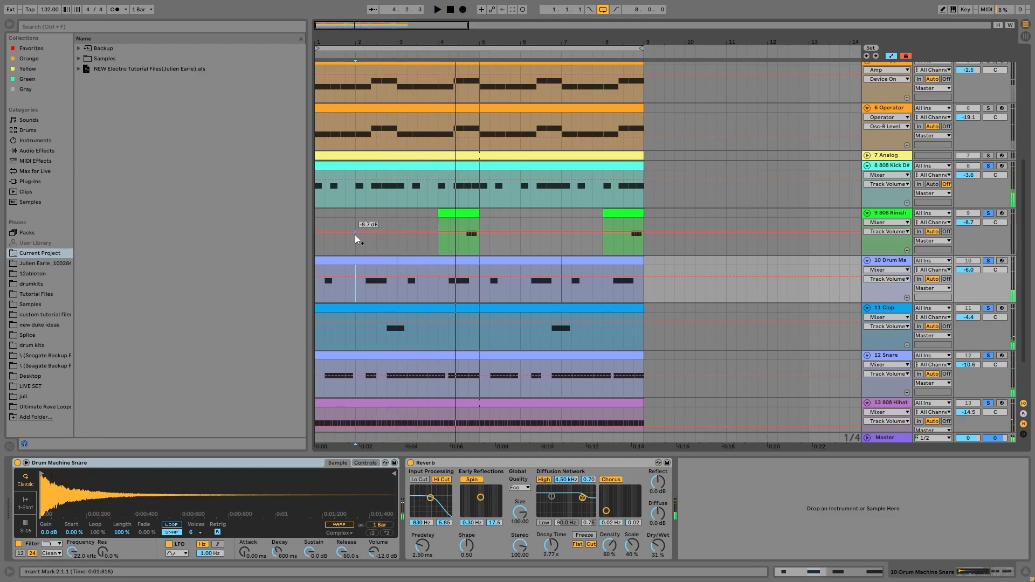
Show the 808 Rimshot's devices and play the soloed drums from 4.3.1 in its first clip
left_click(458, 242)
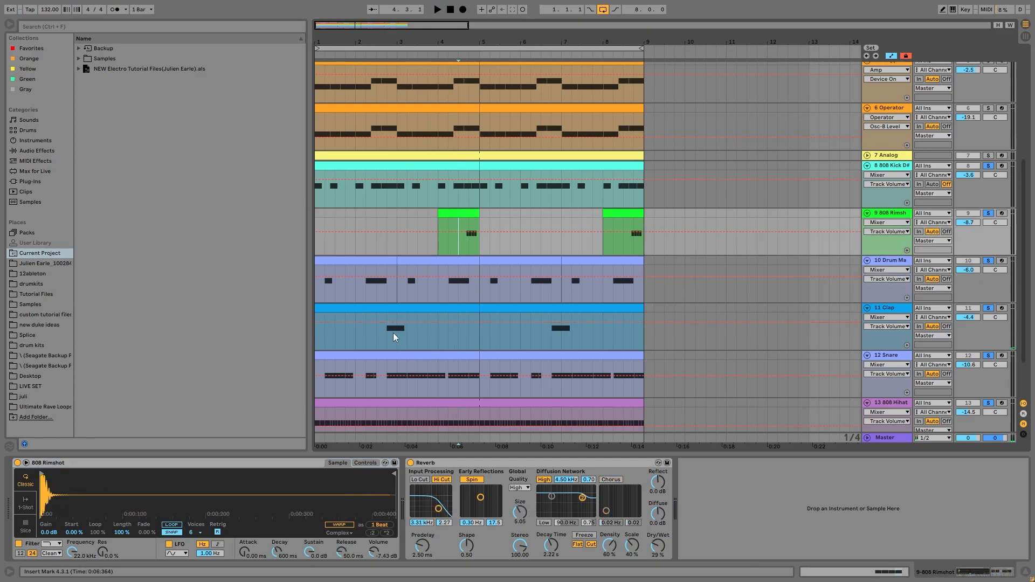
key("space")
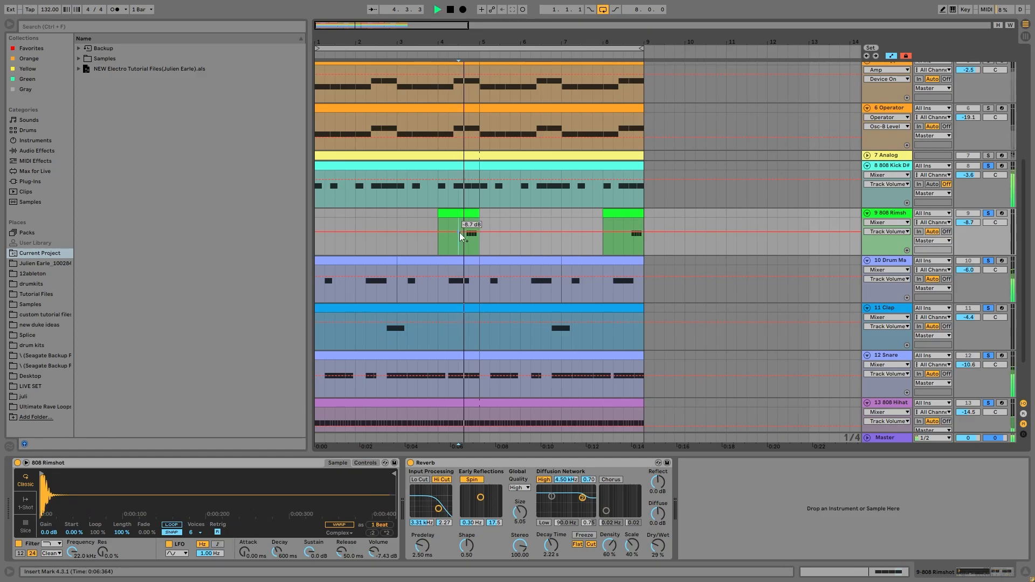
key("space")
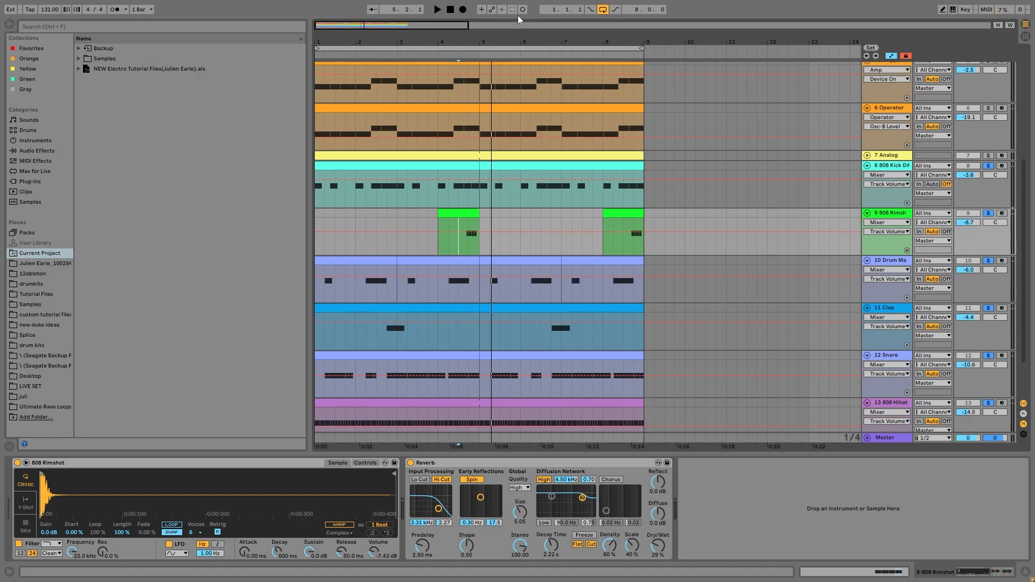
Unfold the 7 Analog track, start playback and show the track's devices
scroll(863, 321, "down", 2)
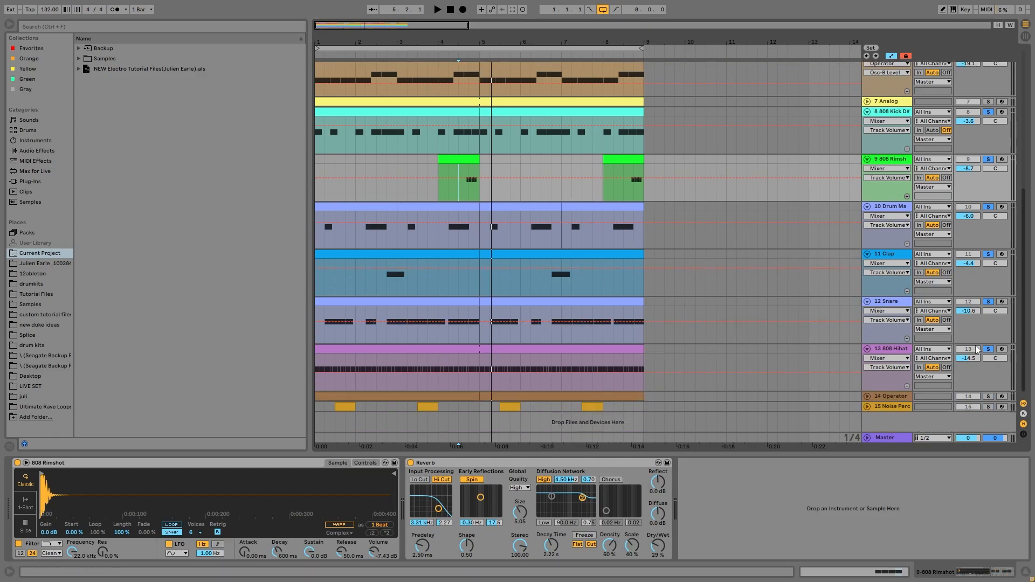
scroll(865, 305, "down", 1)
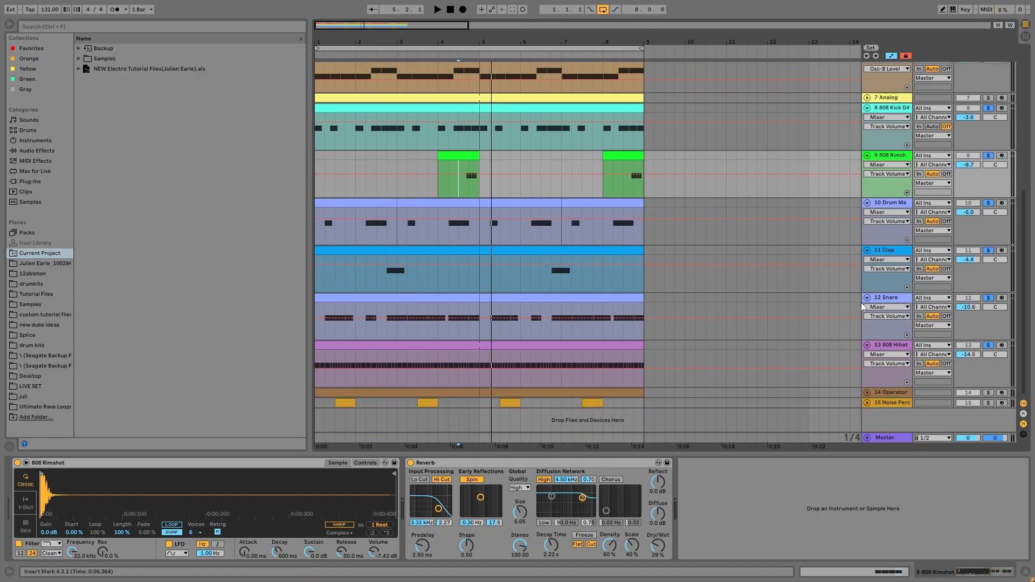
scroll(854, 273, "up", 1)
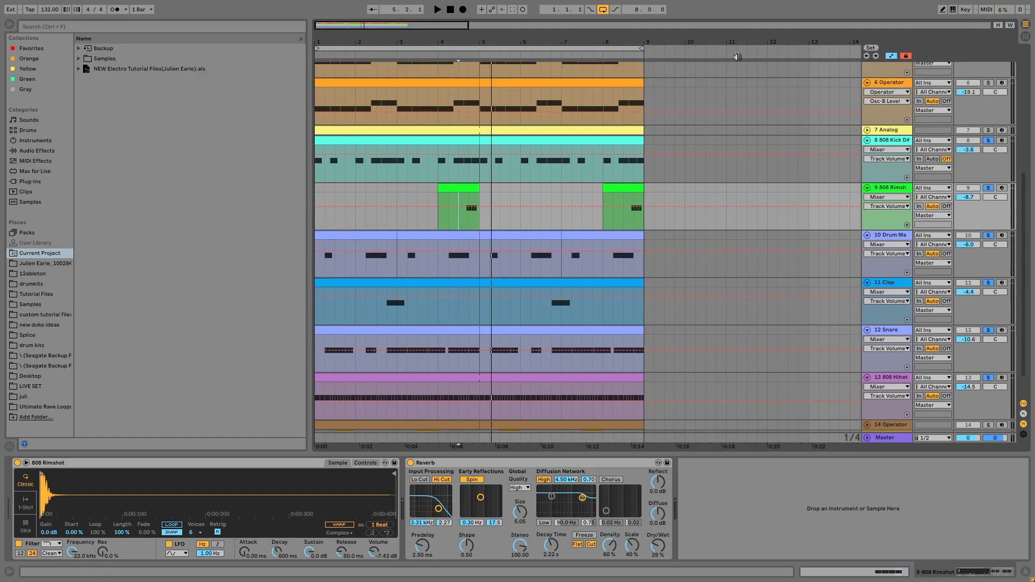
left_click(866, 130)
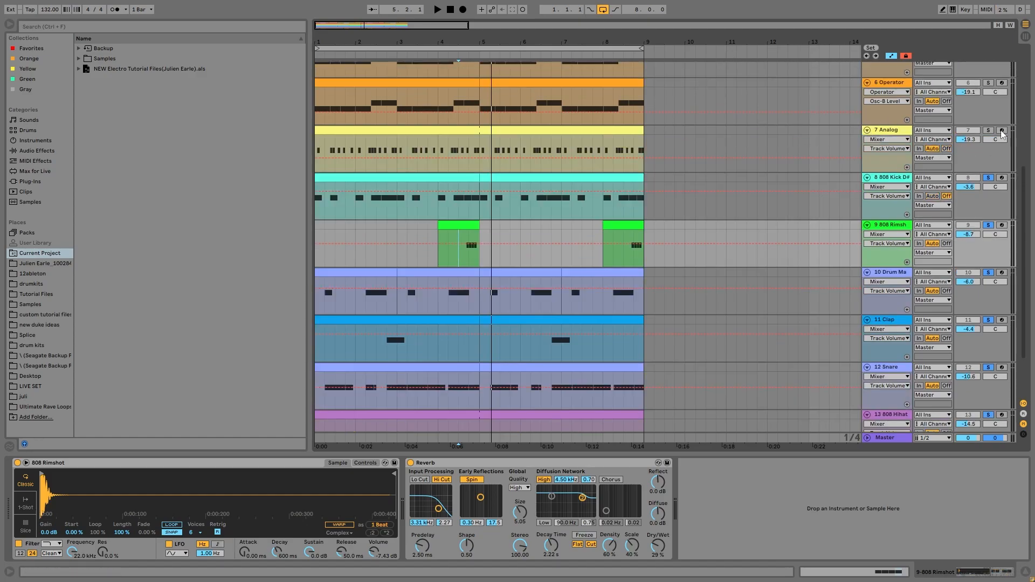
key("space")
left_click(517, 131)
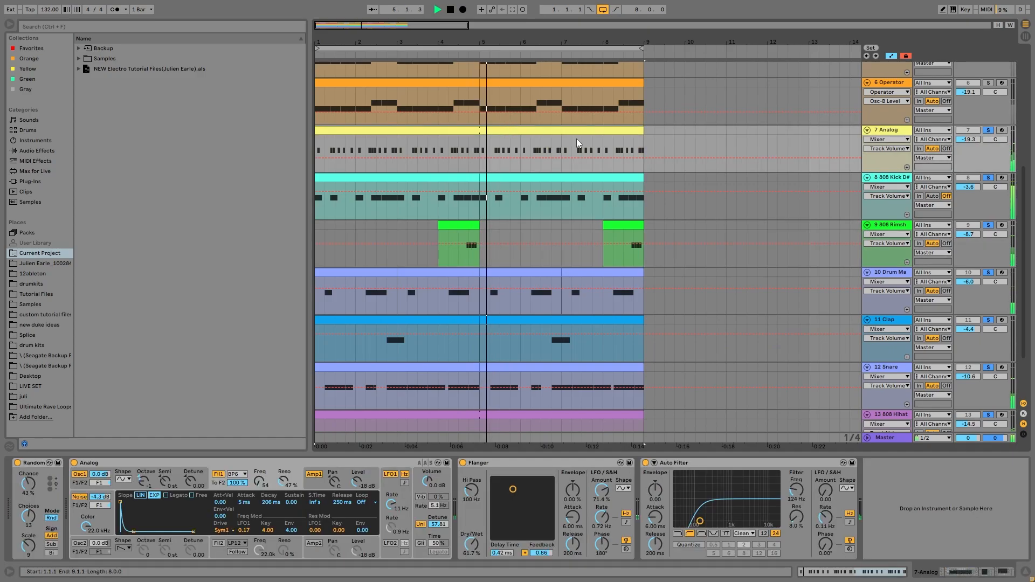
Set the 7 Analog track's volume to -16.4 dB and solo the track
left_click_drag(975, 141, 980, 139)
left_click(987, 130)
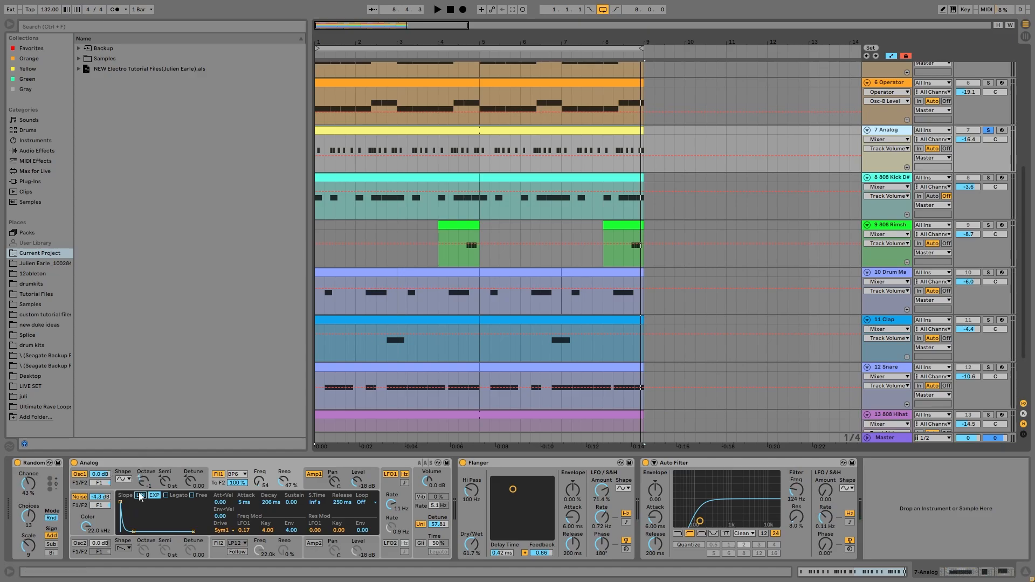
Inspect the pitch envelope of Analog's first oscillator, and play the soloed track's clip from bar 1
left_click(165, 480)
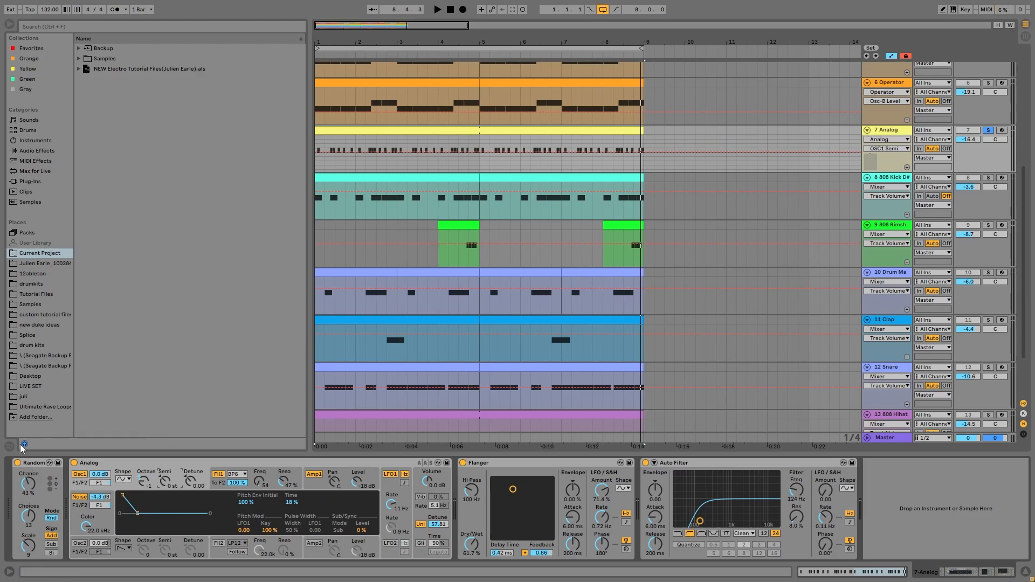
double_click(377, 131)
key("shift+Tab")
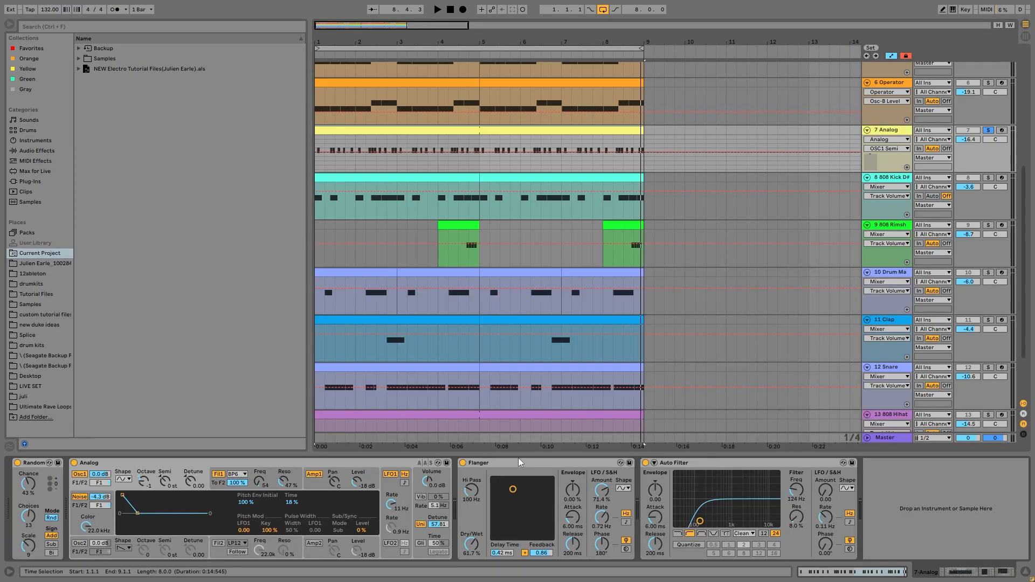
key("space")
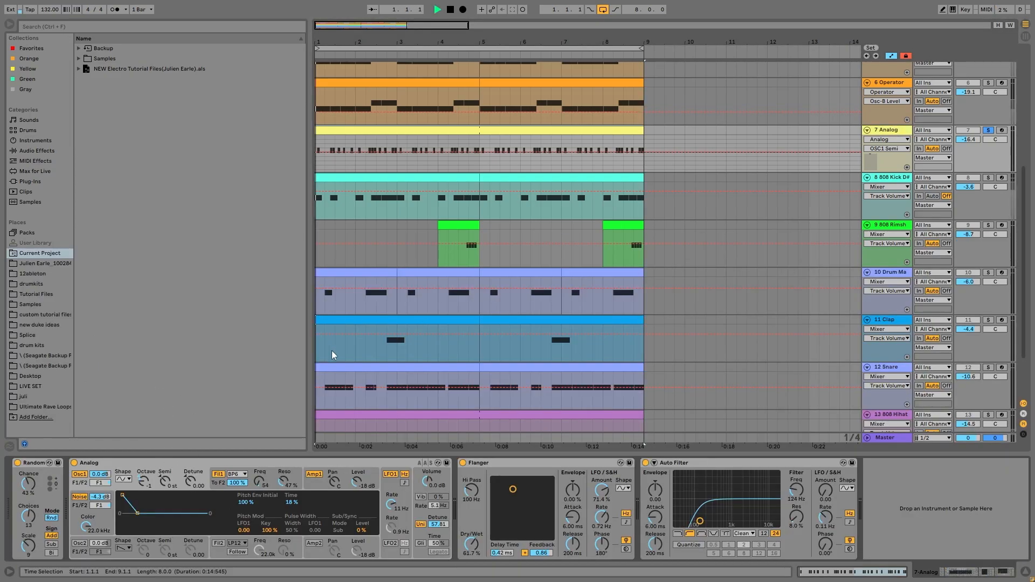
Examine Analog's Filter 1 and Amp 1 envelope settings while auditioning the soloed track
left_click(265, 474)
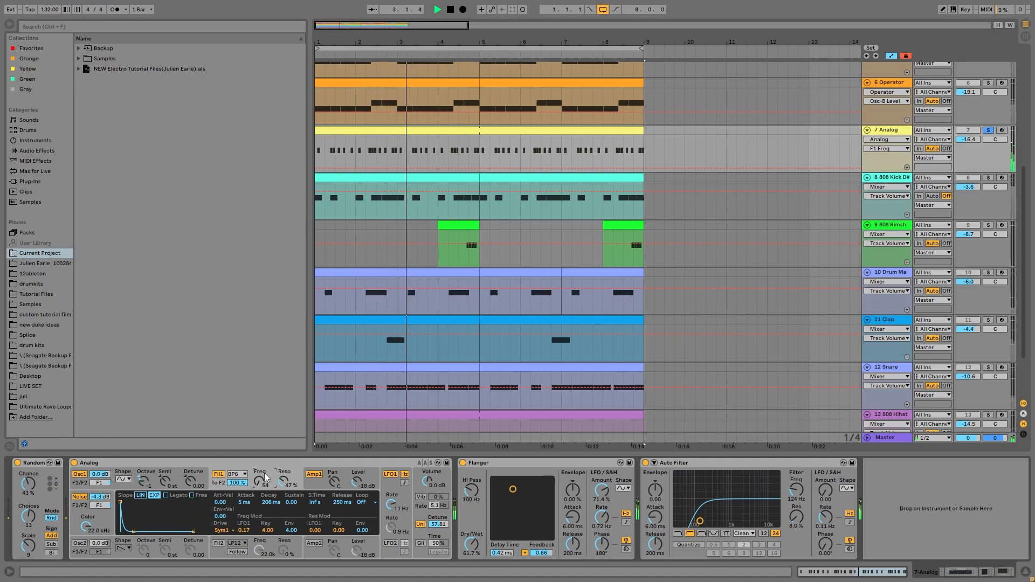
key("space")
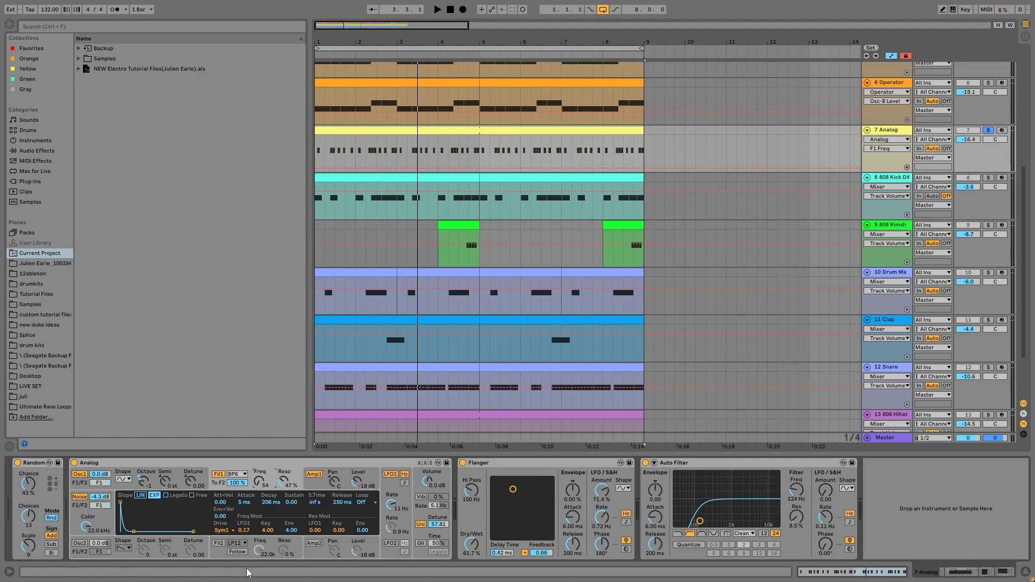
key("space")
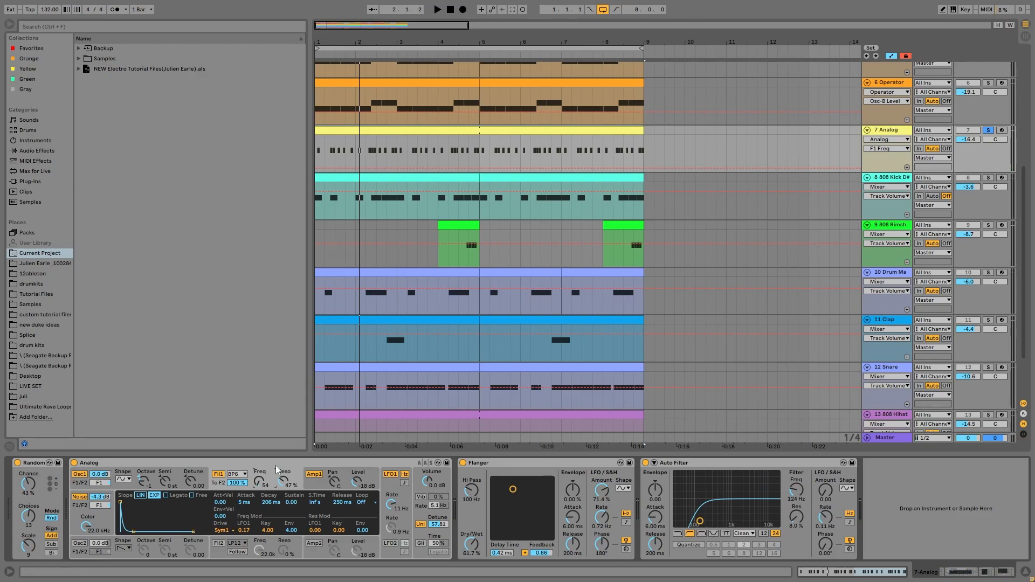
left_click(316, 475)
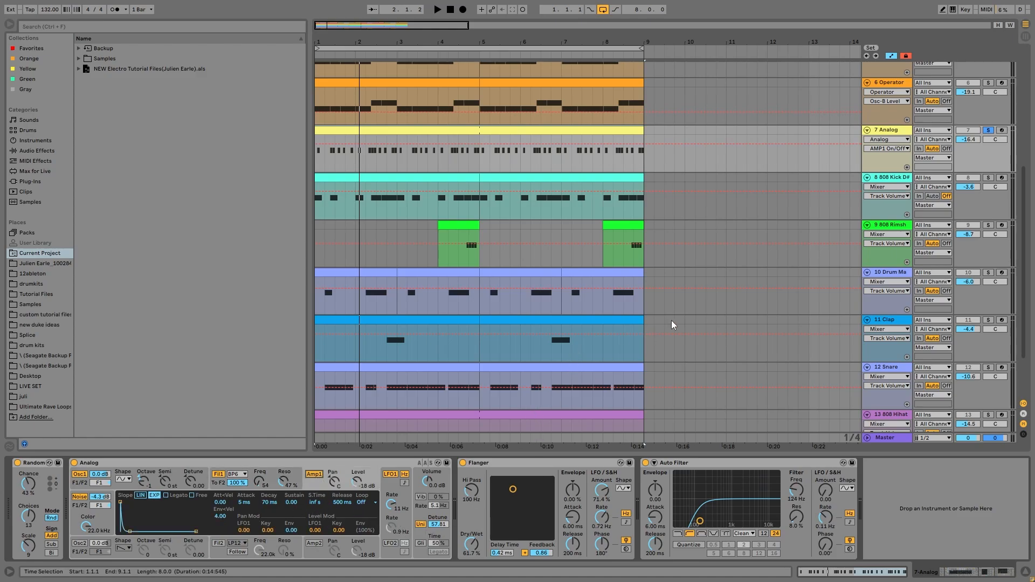
Solo and play the 14 Operator track, unfolding it to show its notes and devices, with the insert mark at 2.3.1
scroll(755, 357, "down", 3)
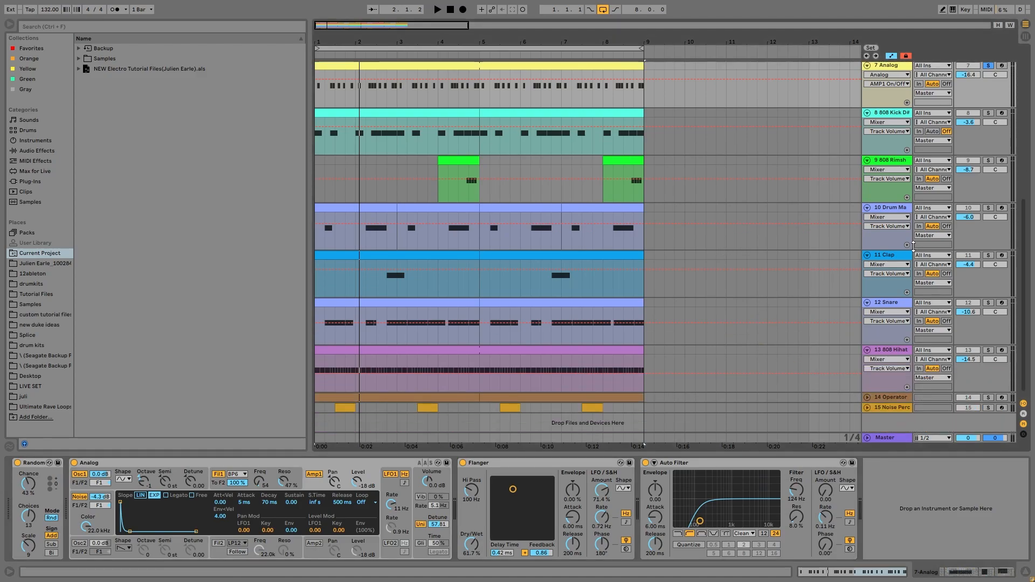
scroll(904, 162, "up", 5)
scroll(906, 282, "down", 3)
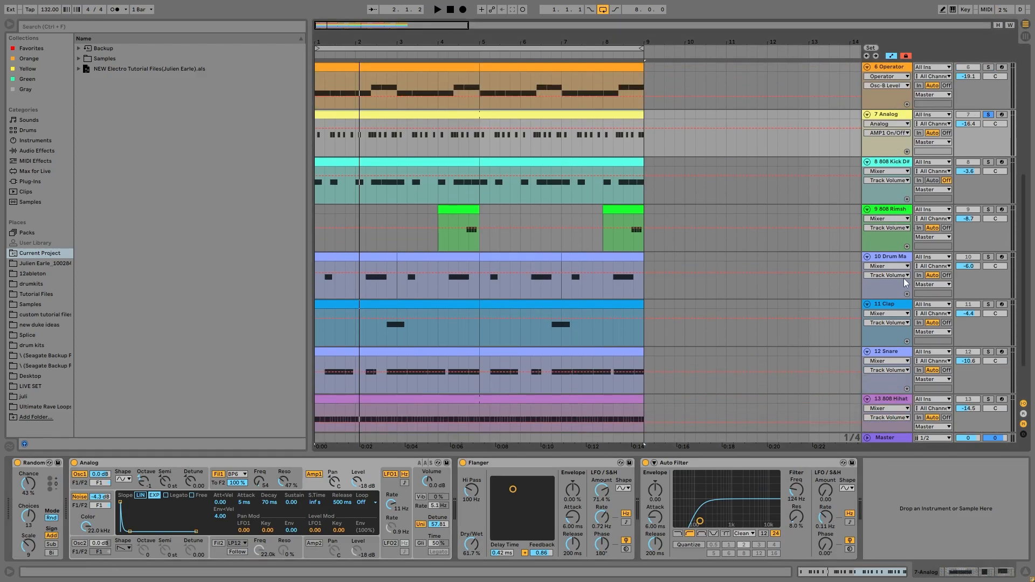
scroll(904, 386, "down", 3)
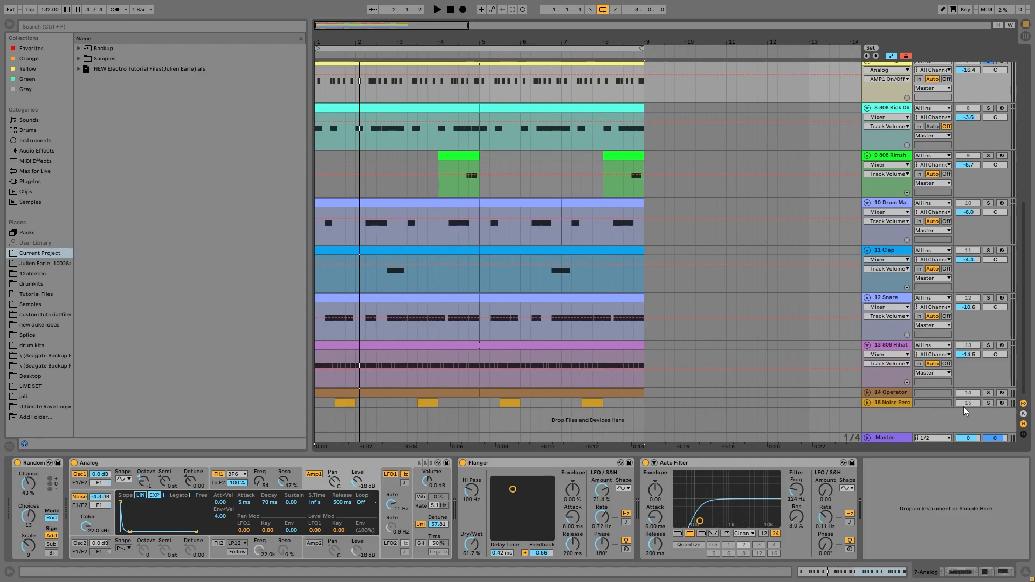
left_click(989, 392)
key("space")
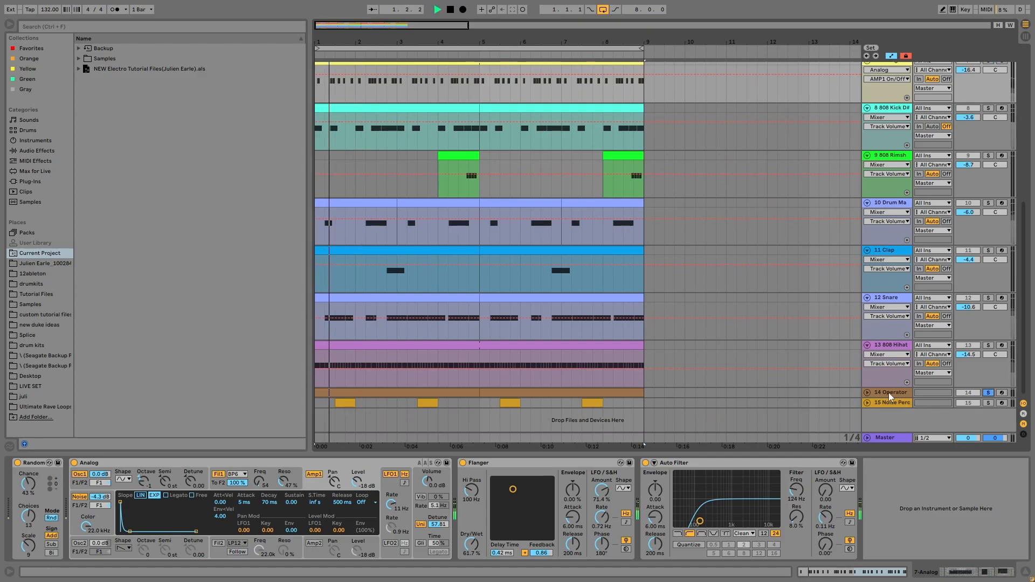
left_click(867, 392)
left_click(878, 392)
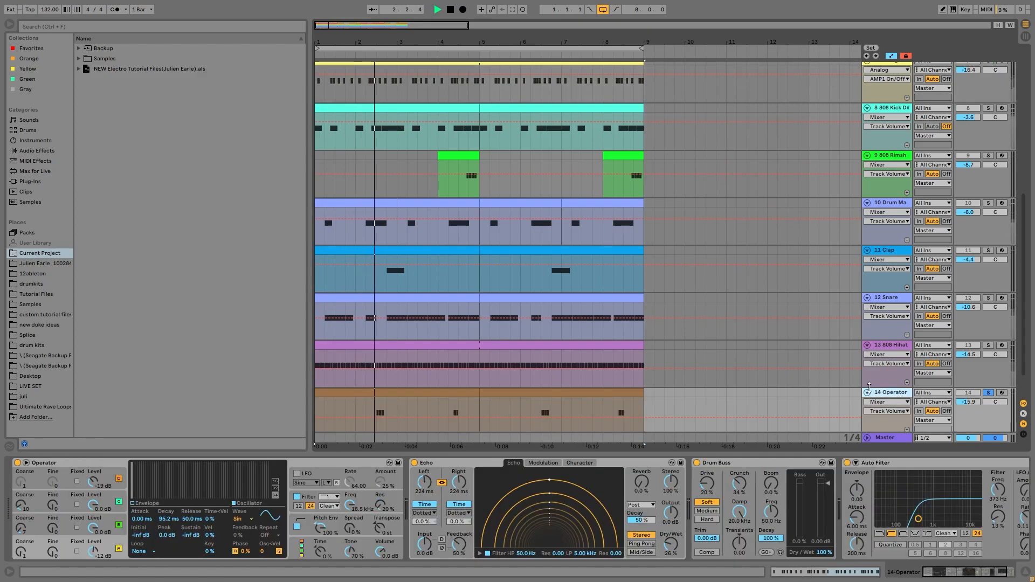
left_click(376, 413)
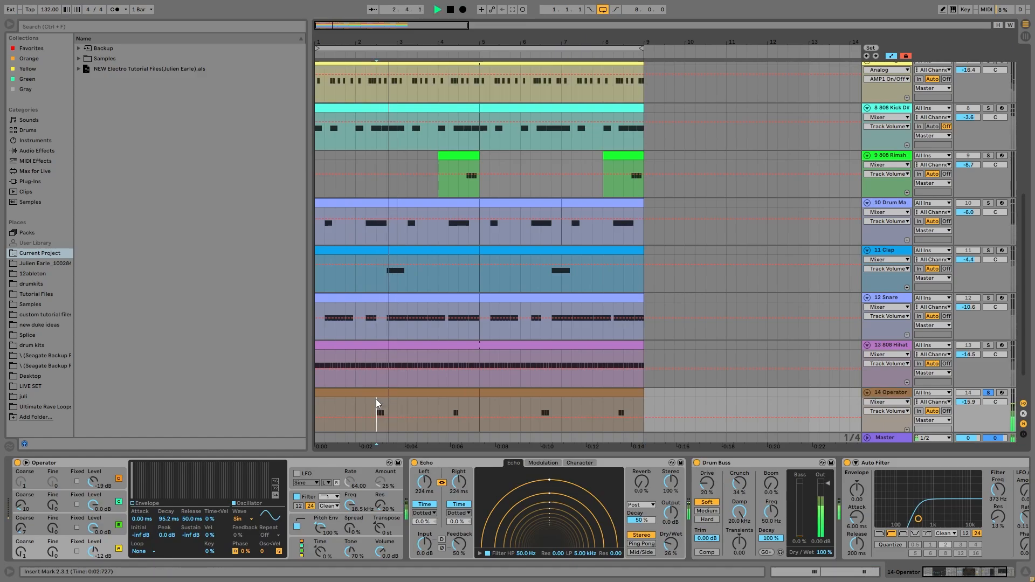
Inspect the 14 Operator track's oscillators, pitch envelope and filter, along with its Echo, Drum Buss and Auto Filter effects
left_click(106, 530)
left_click(90, 513)
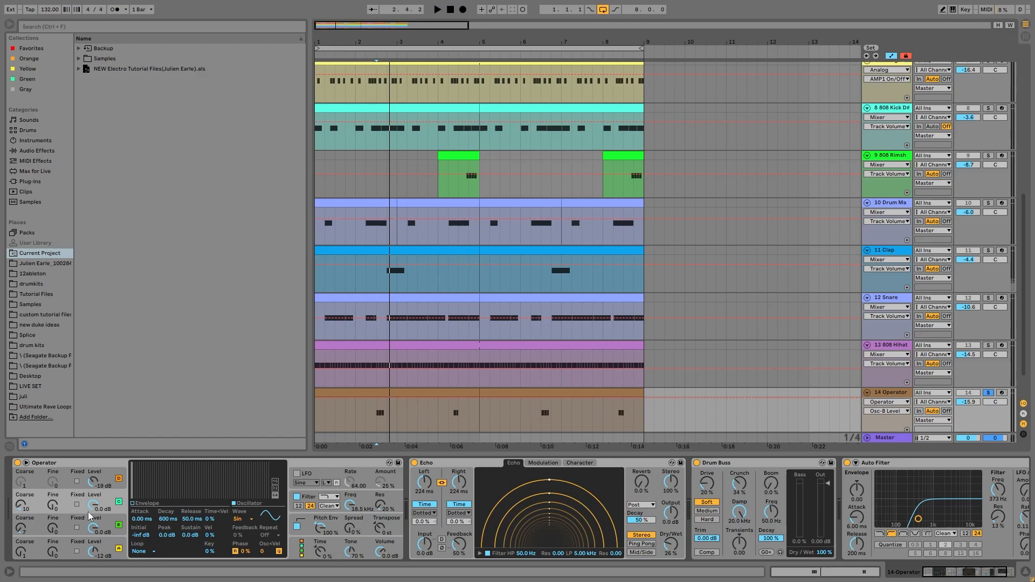
left_click(100, 479)
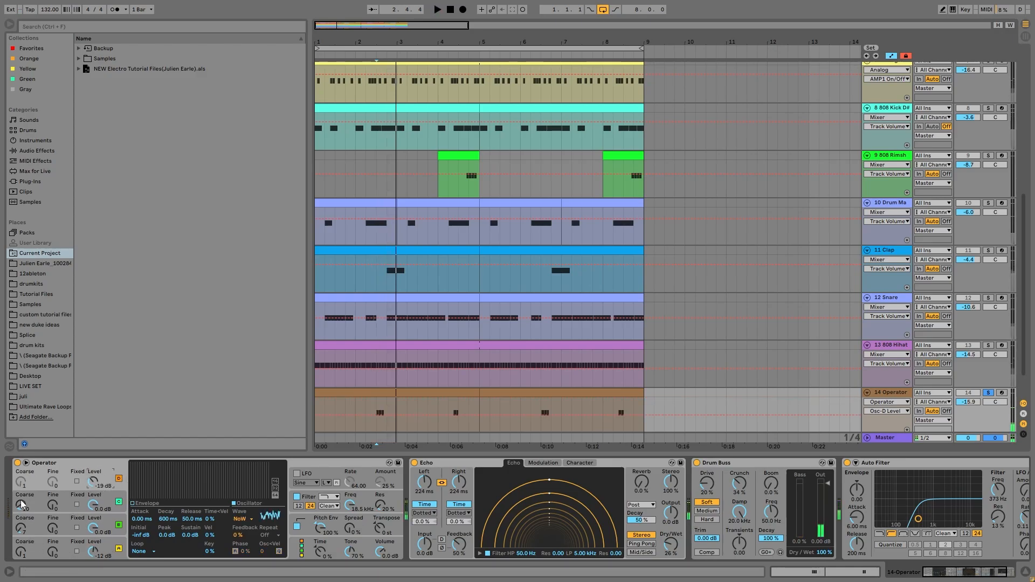
left_click(320, 525)
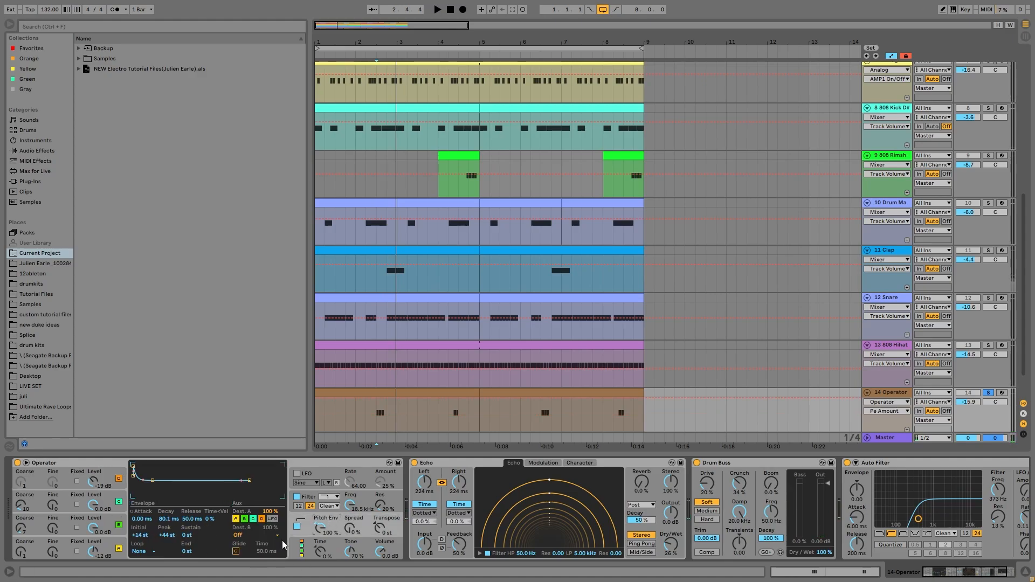
left_click(312, 501)
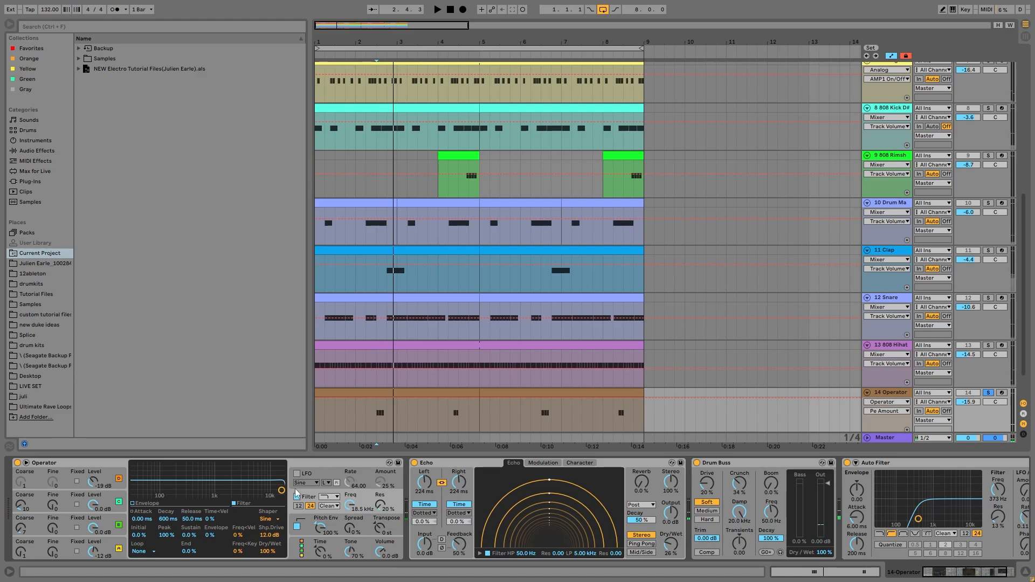
scroll(733, 476, "right", 3)
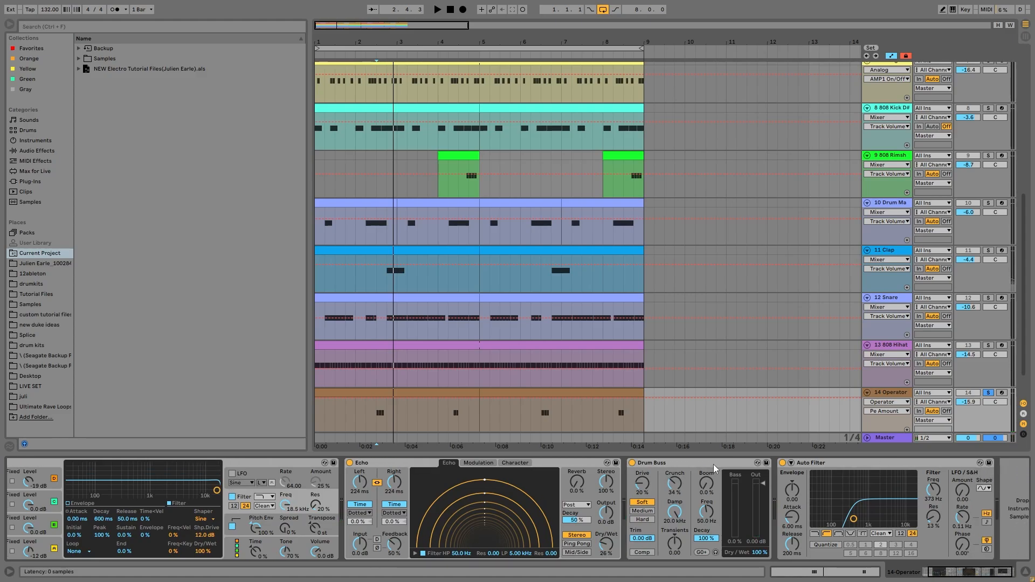
Solo the 15 Noise Perc track and play its first clip from 1.3.1
scroll(973, 380, "down", 2)
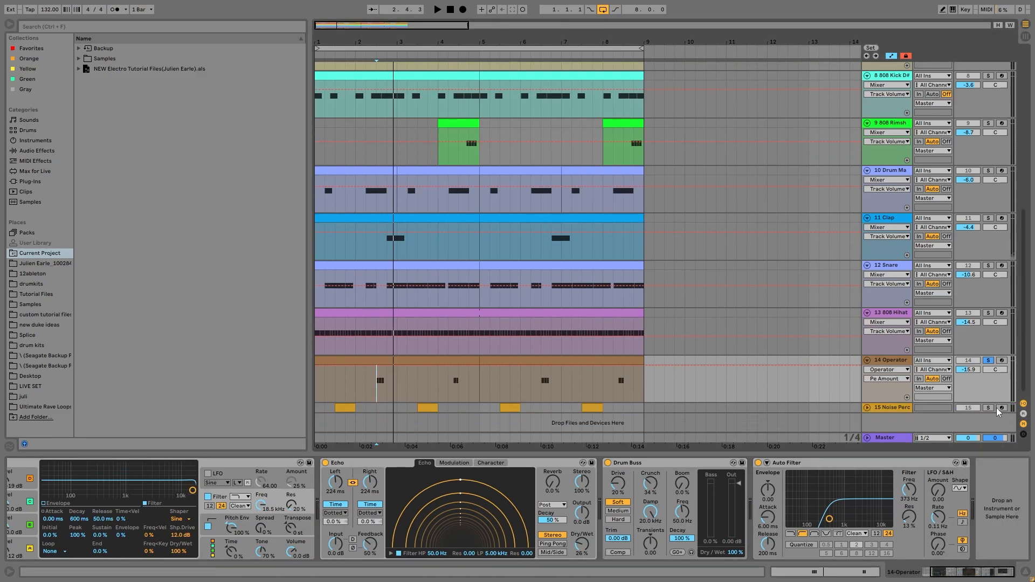
left_click(988, 407)
left_click(345, 408)
key("space")
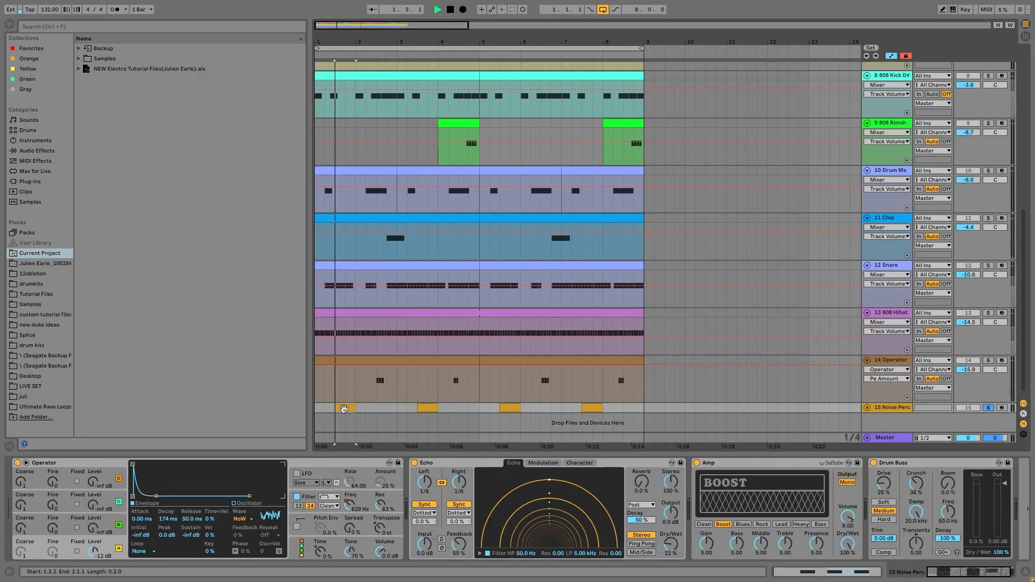
Play the first Noise Perc clip within the full mix, then solo the track again
left_click(988, 408)
key("space")
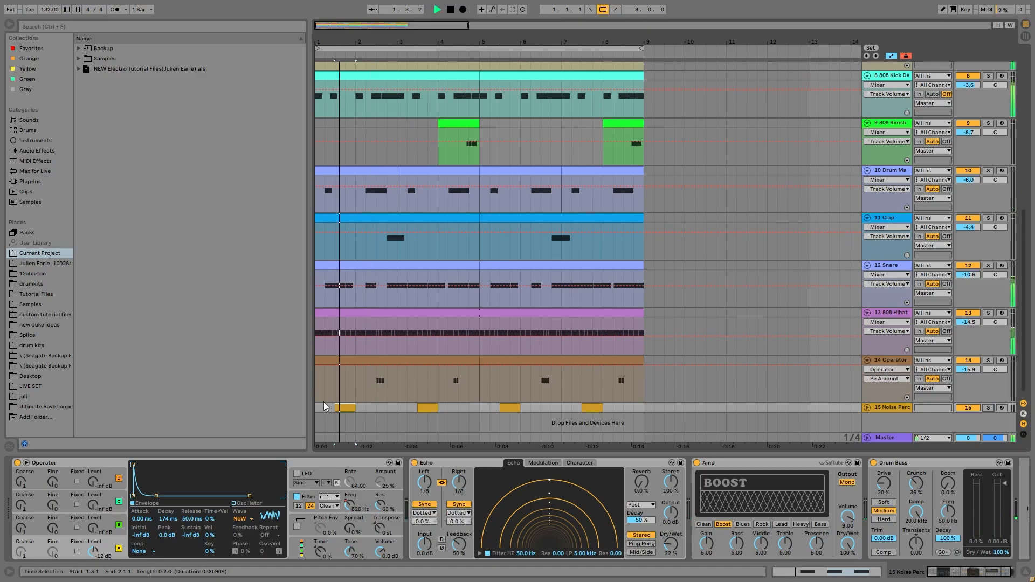
key("space")
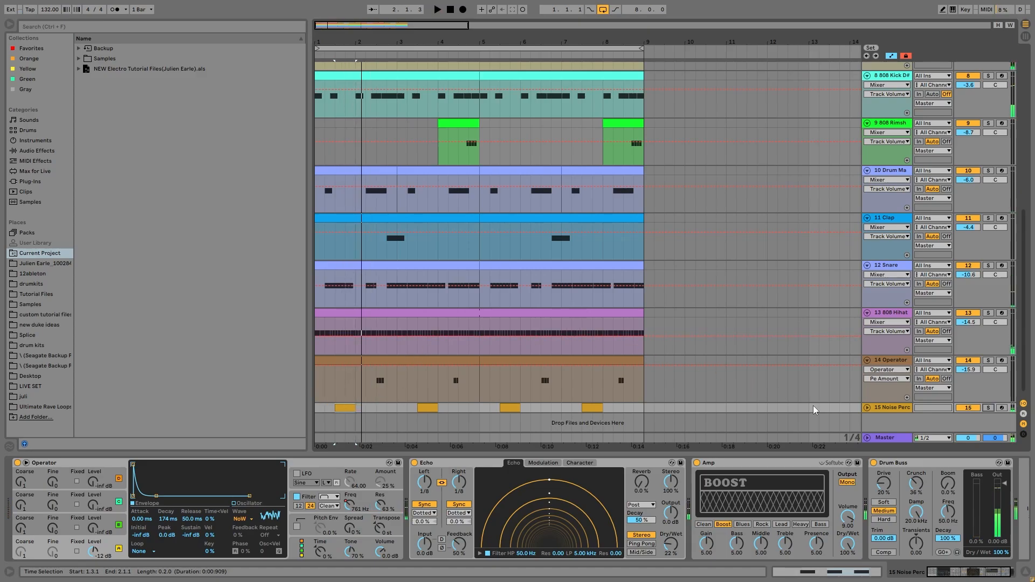
left_click(988, 408)
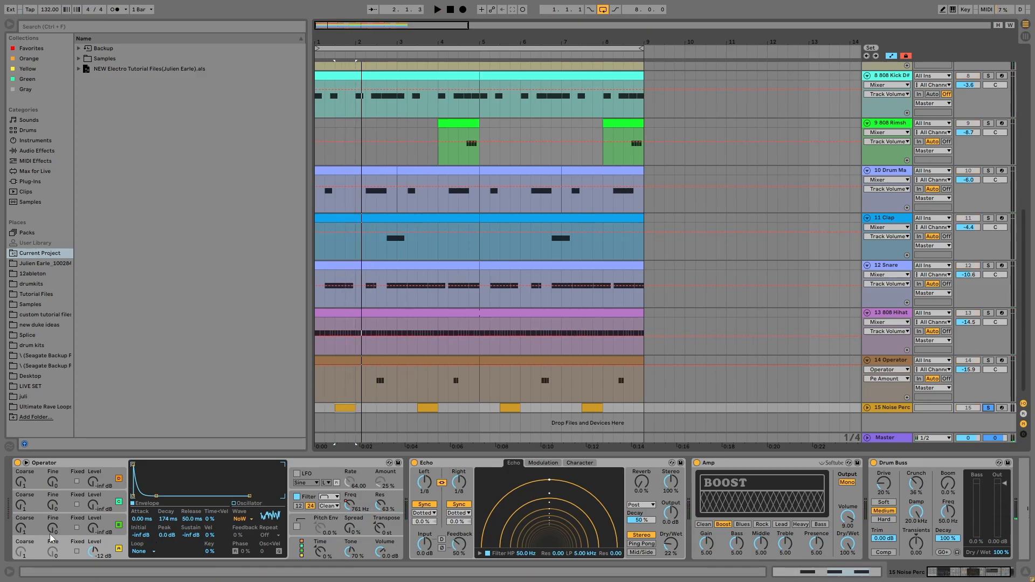
Show the automation of Operator's filter frequency on the 15 Noise Perc track
right_click(349, 507)
left_click(394, 456)
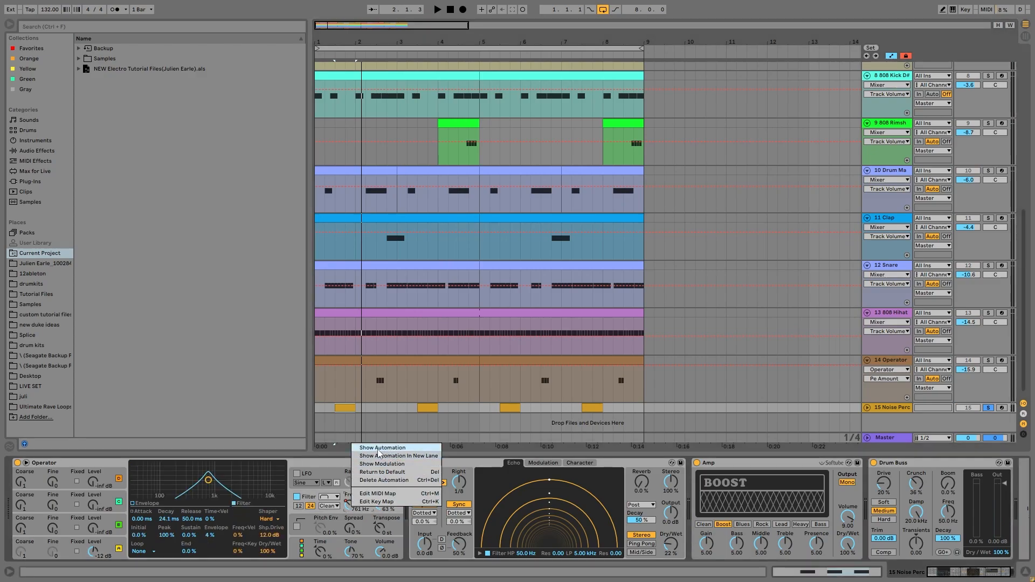
left_click(399, 410)
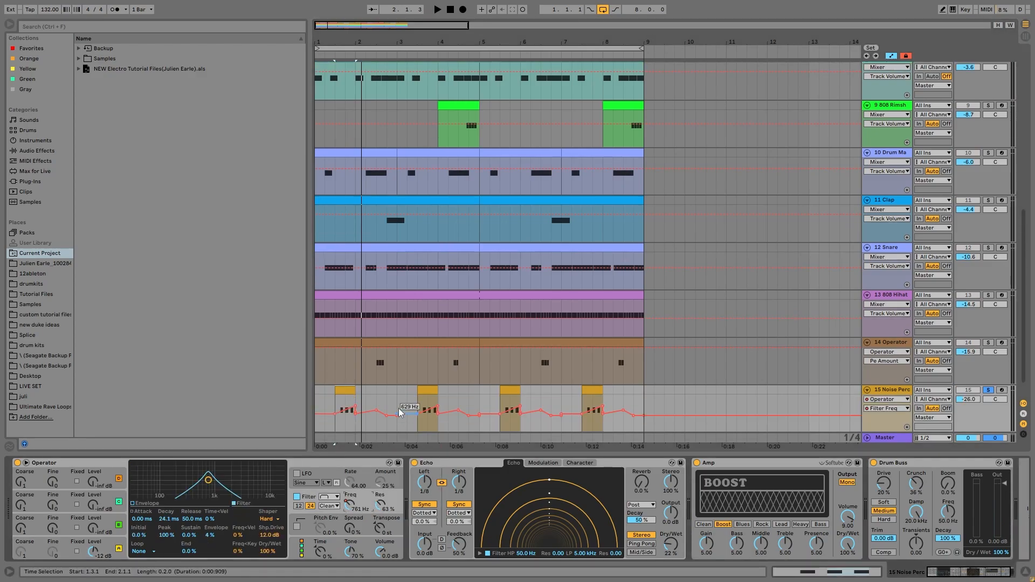
Play the soloed Noise Perc track and examine its Echo, Amp and Drum Buss effects
key("space")
key("space")
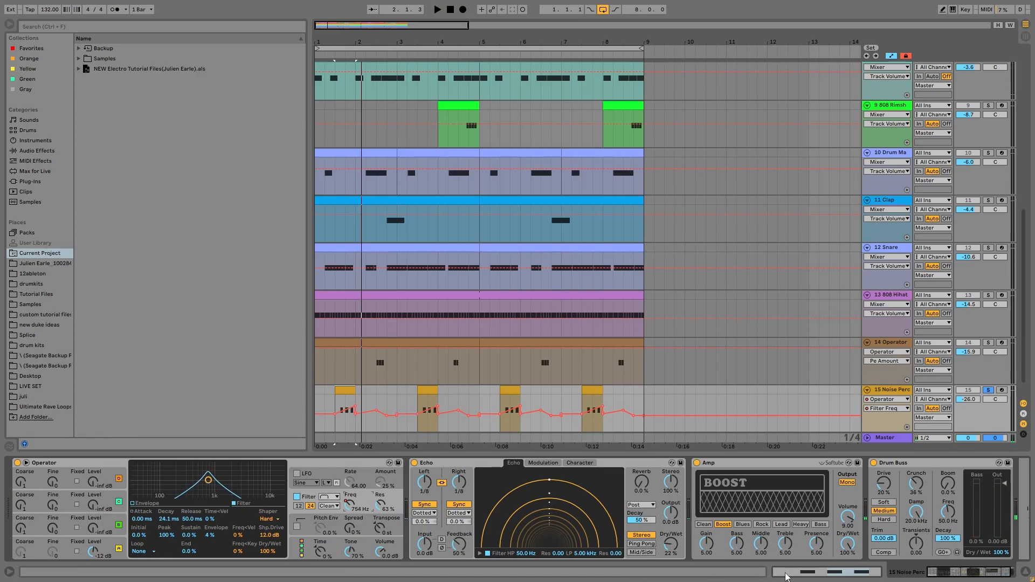
scroll(805, 518, "right", 2)
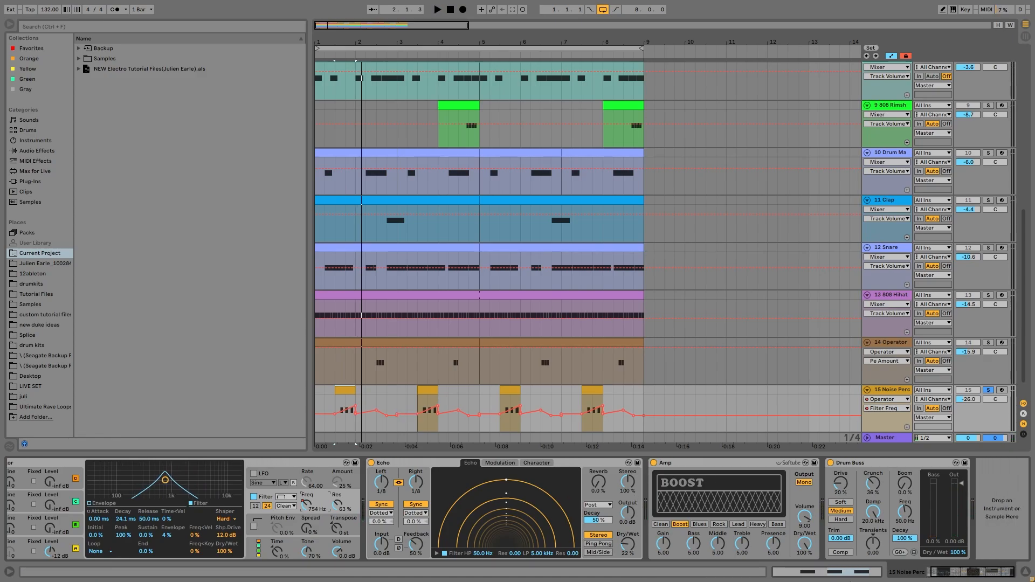
Turn off the Noise Perc solo and play the full mix from bar 1
left_click(988, 390)
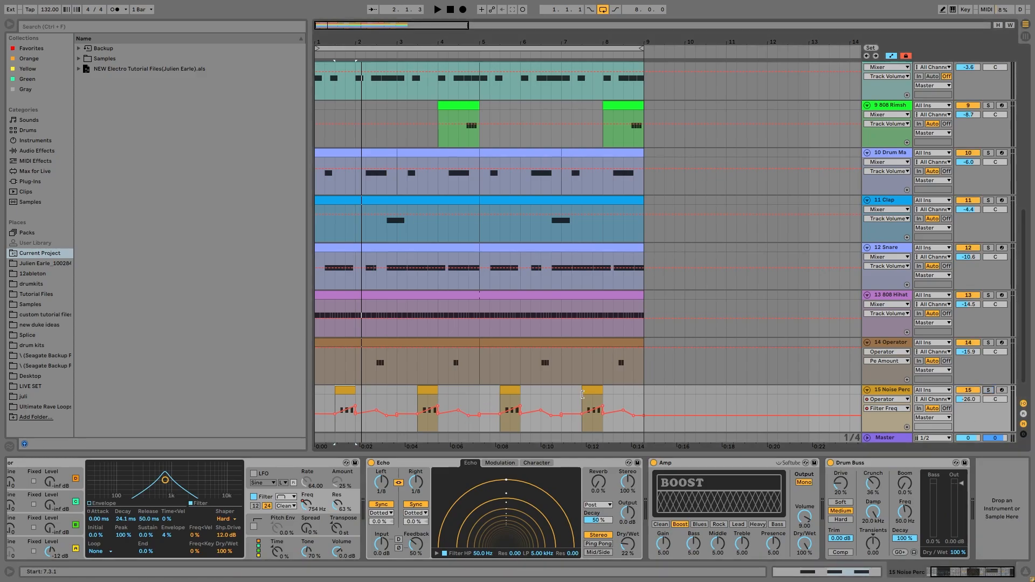
left_click(341, 343)
key("space")
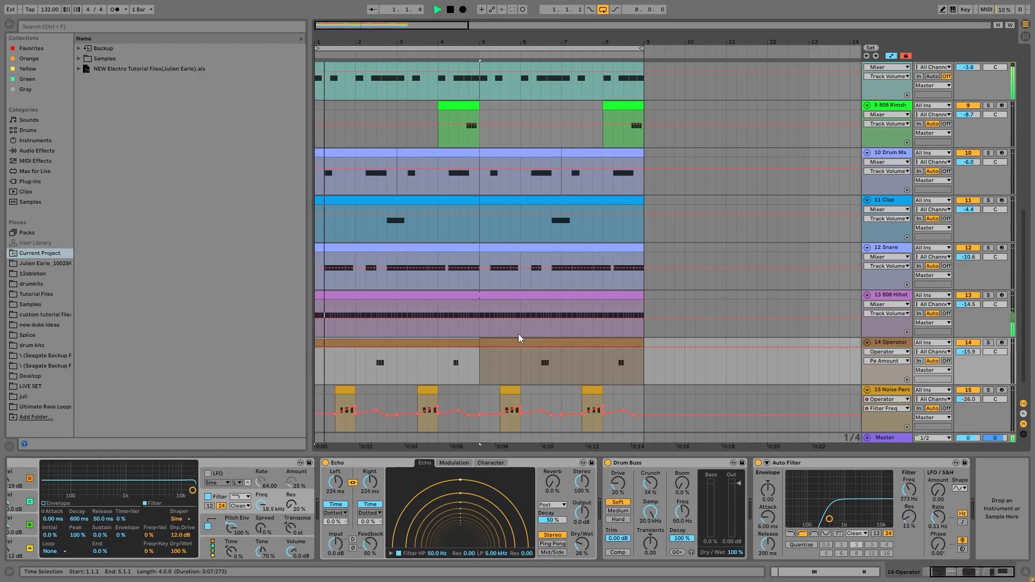
Select all the tracks and fold them while the full mix plays
scroll(885, 225, "up", 3)
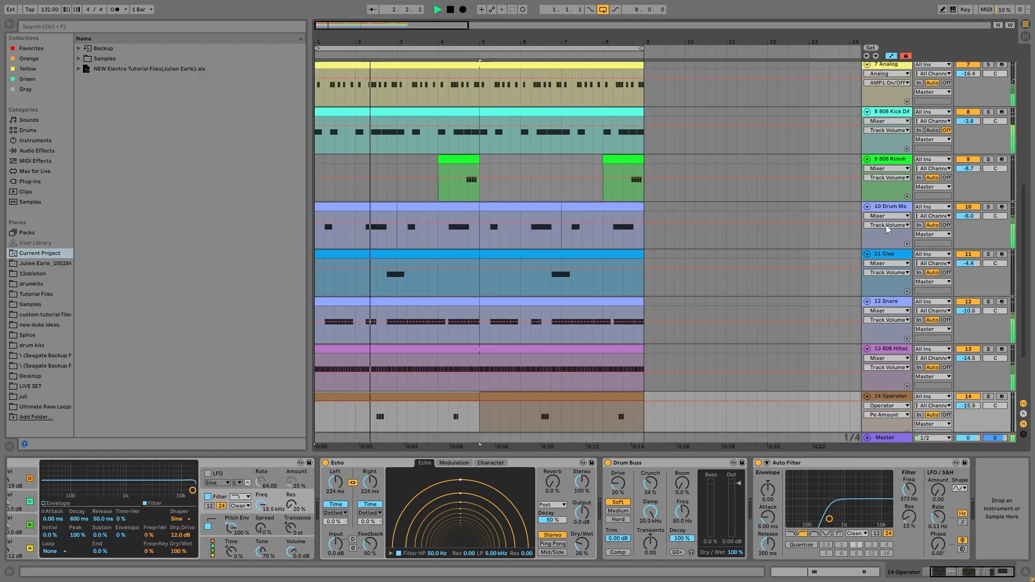
scroll(885, 225, "up", 3)
scroll(882, 263, "up", 3)
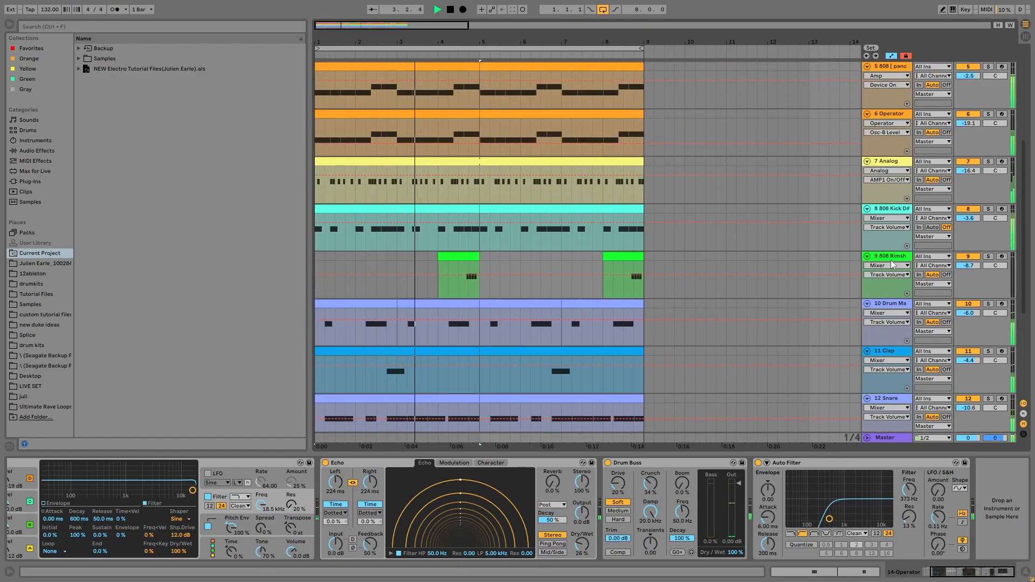
left_click(890, 258)
key("ctrl+a")
key("u")
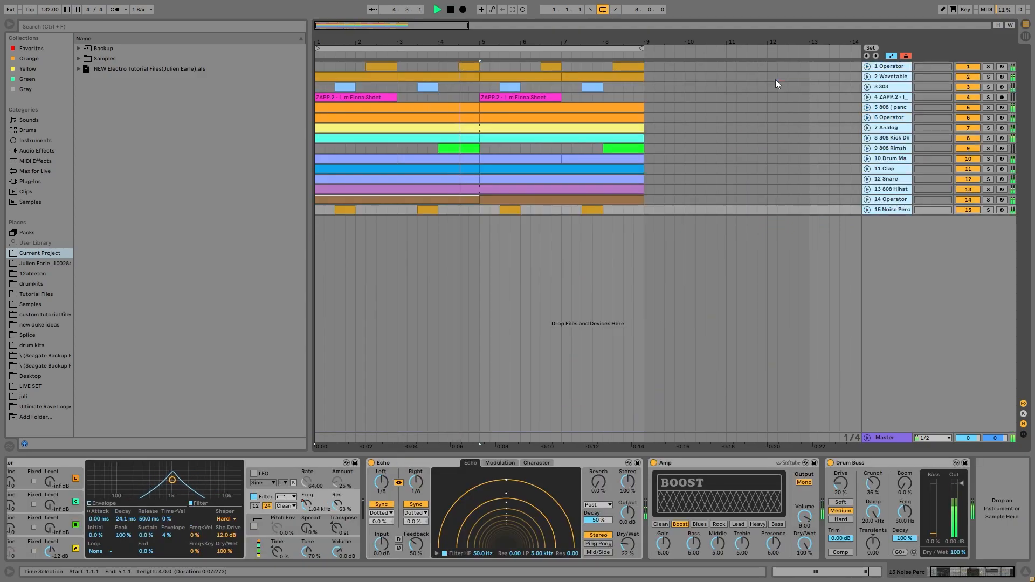